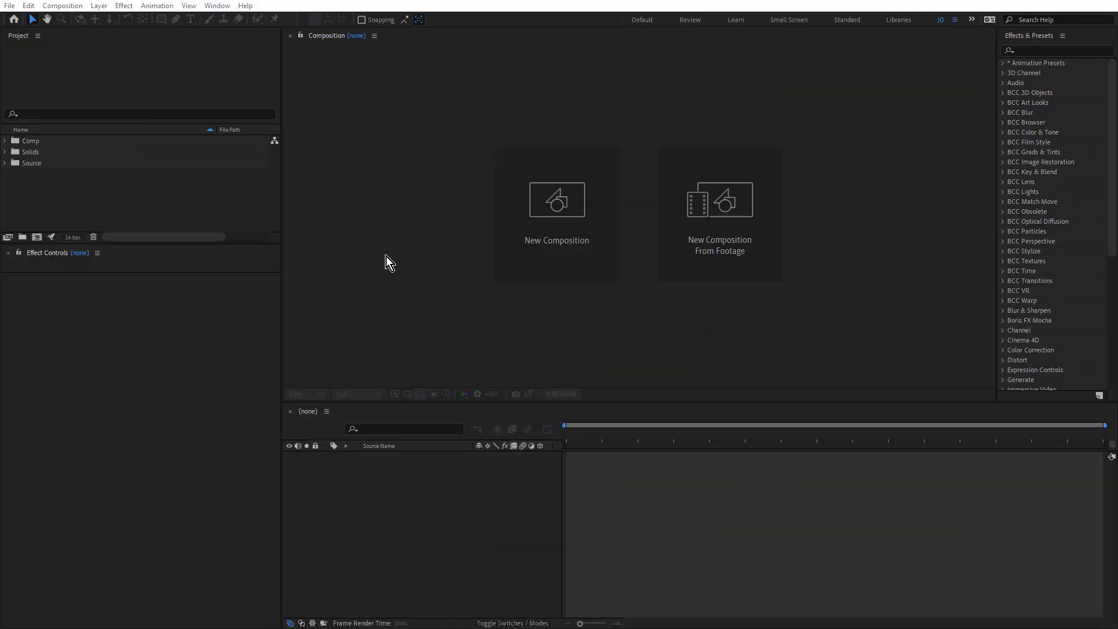
Step: Open the Main composition from the Comp folder
click(6, 142)
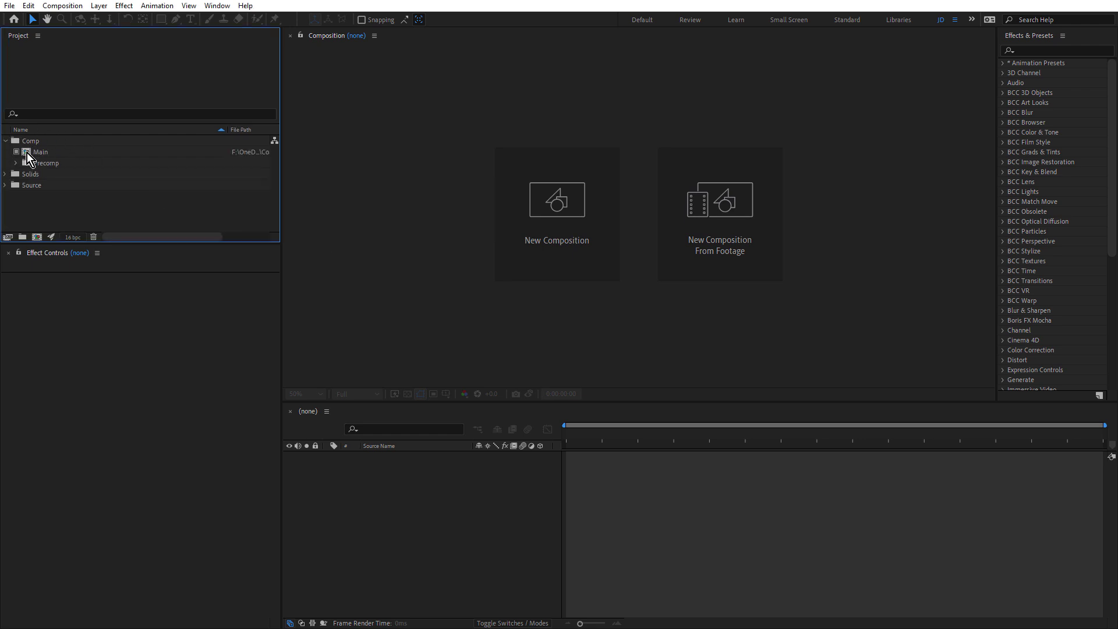
click(26, 152)
double_click(26, 154)
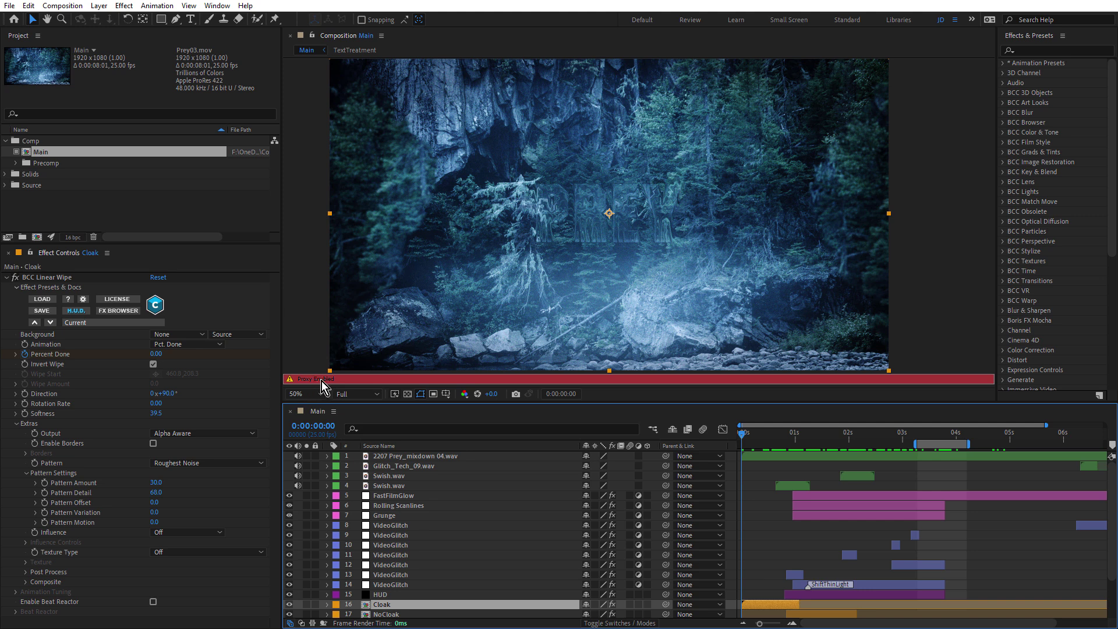
Step: Preview the PREY title frame, return to the start, and turn off Main's proxy
click(795, 433)
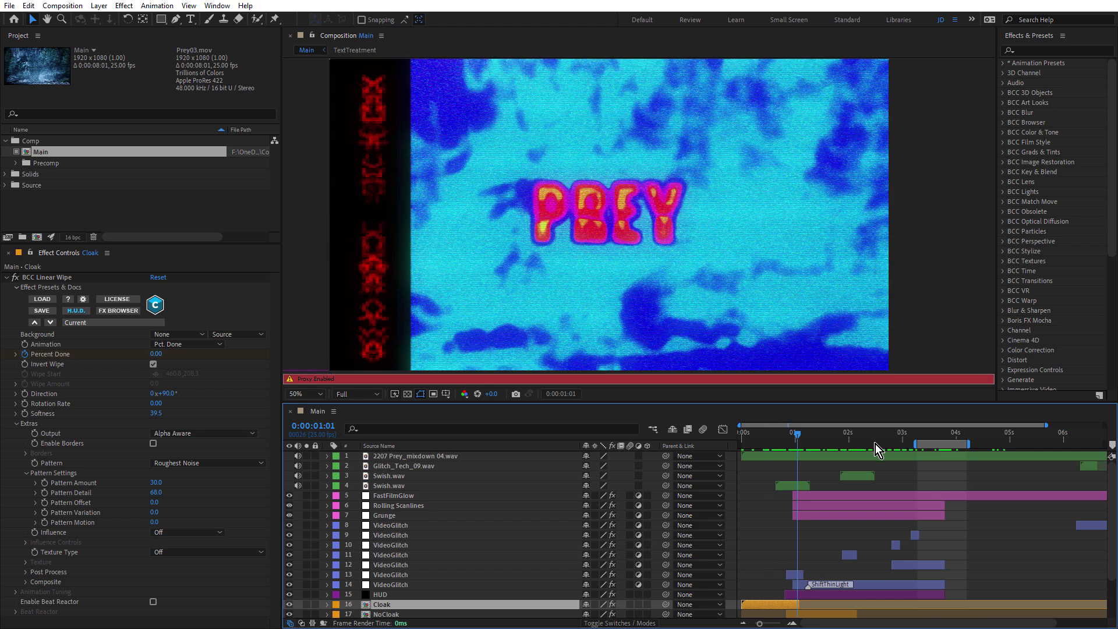
drag(876, 443, 729, 452)
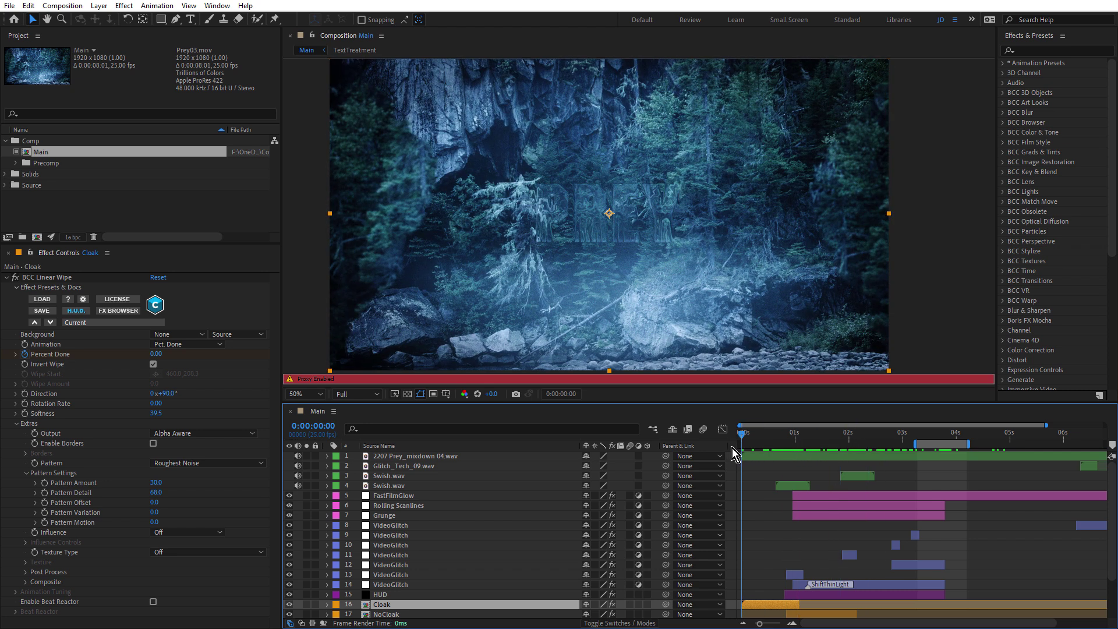
click(21, 152)
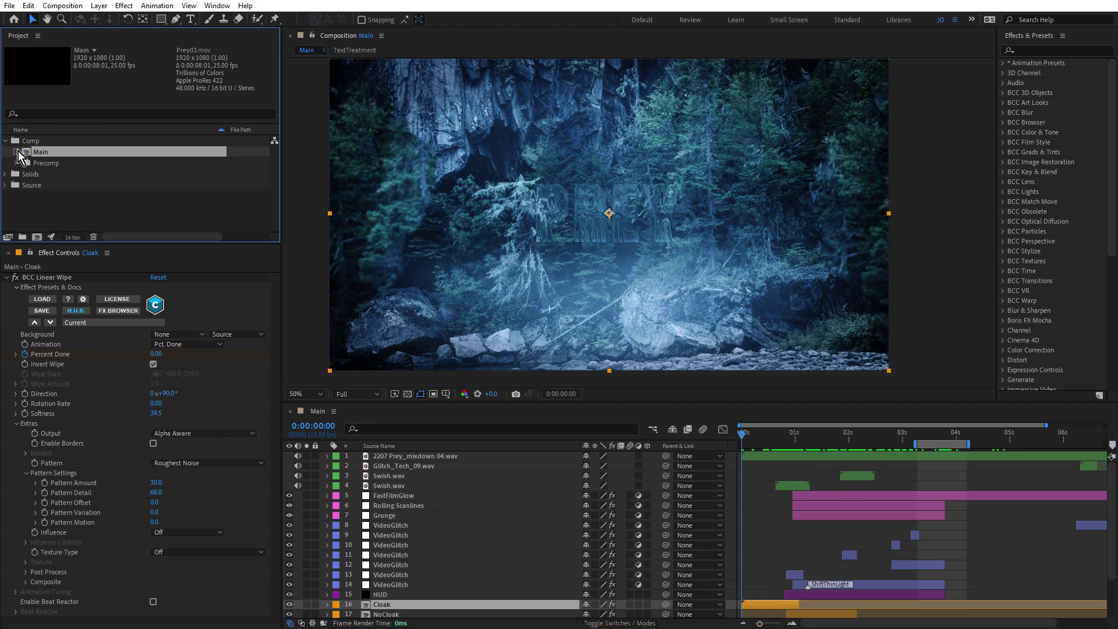
scroll(448, 495, down, 1)
scroll(447, 494, down, 1)
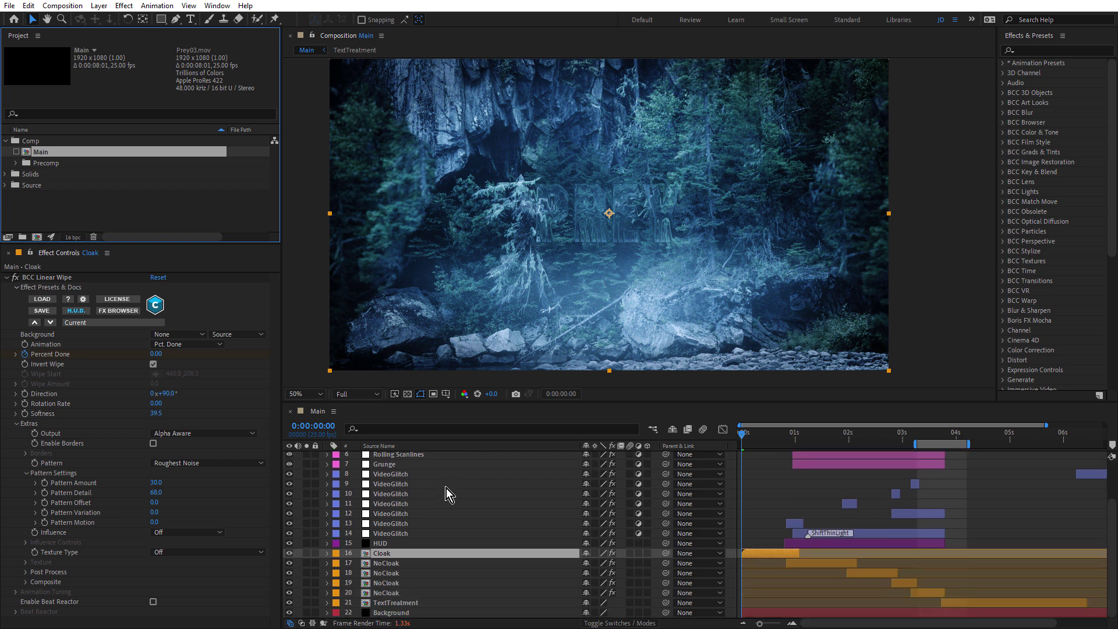
Step: Open the TextTreatment precomp from its layer in the Main timeline
click(403, 603)
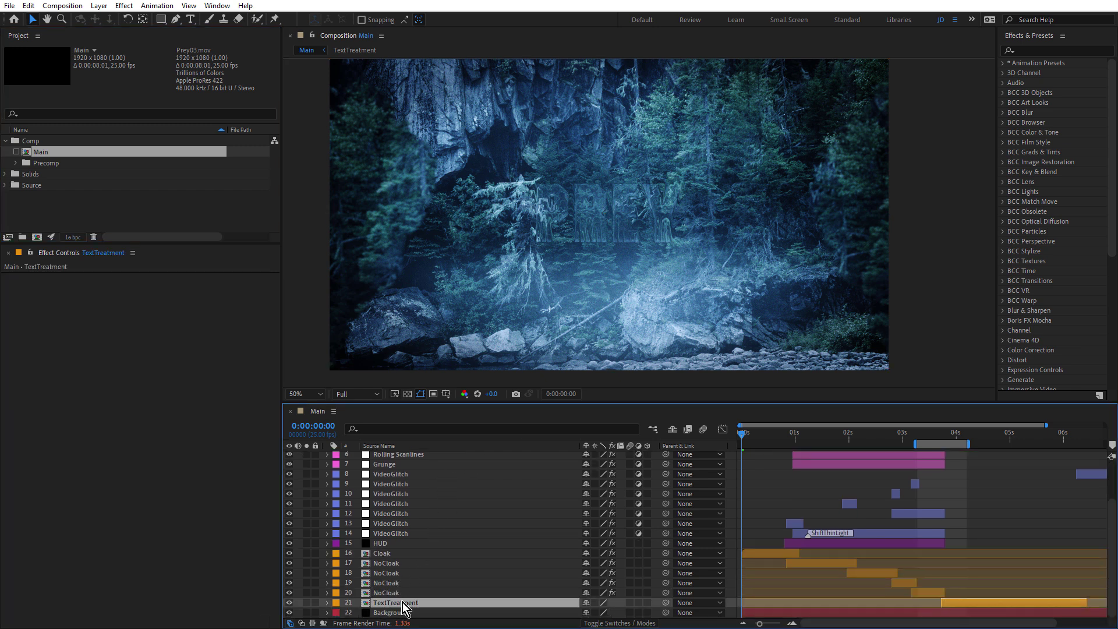
double_click(398, 603)
scroll(650, 278, up, 2)
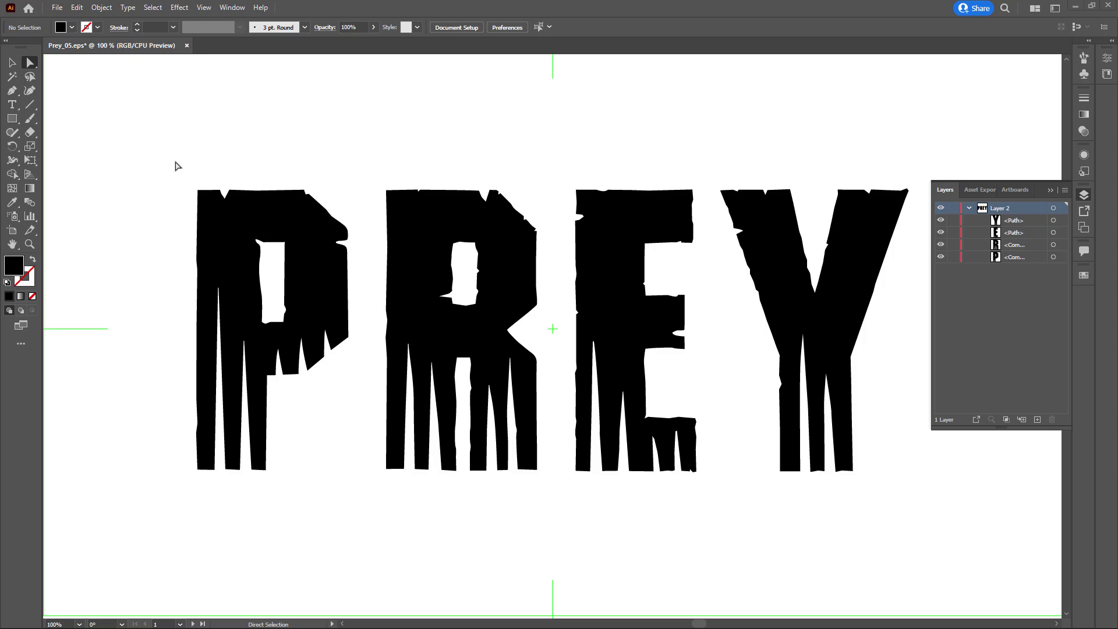
Step: Select all PREY letter paths and switch Illustrator to Outline view
drag(175, 161, 916, 528)
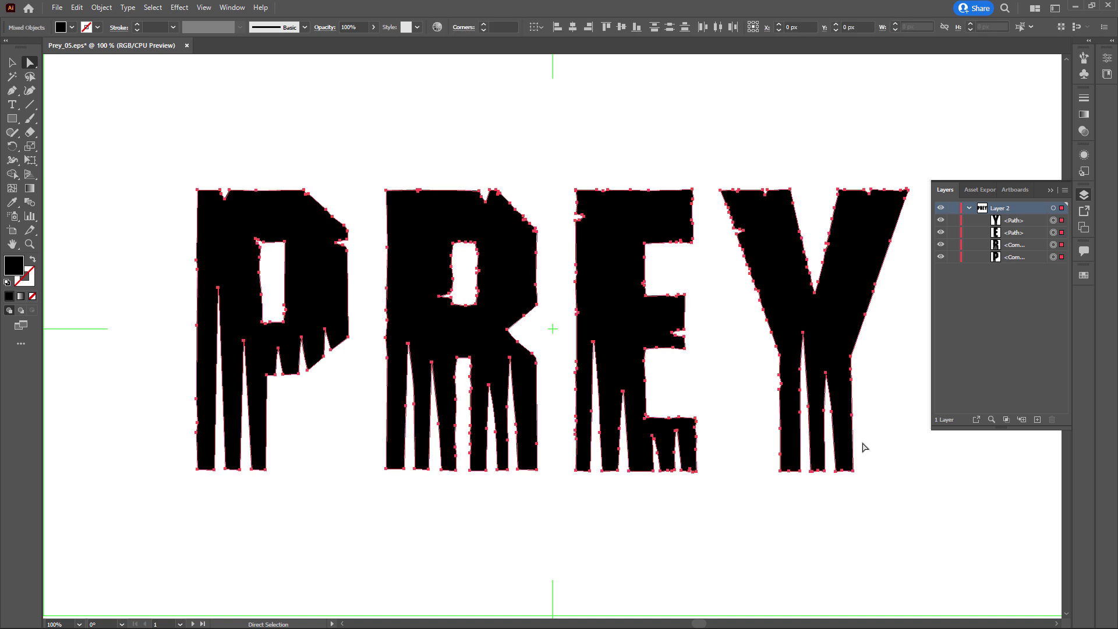
key(ctrl+y)
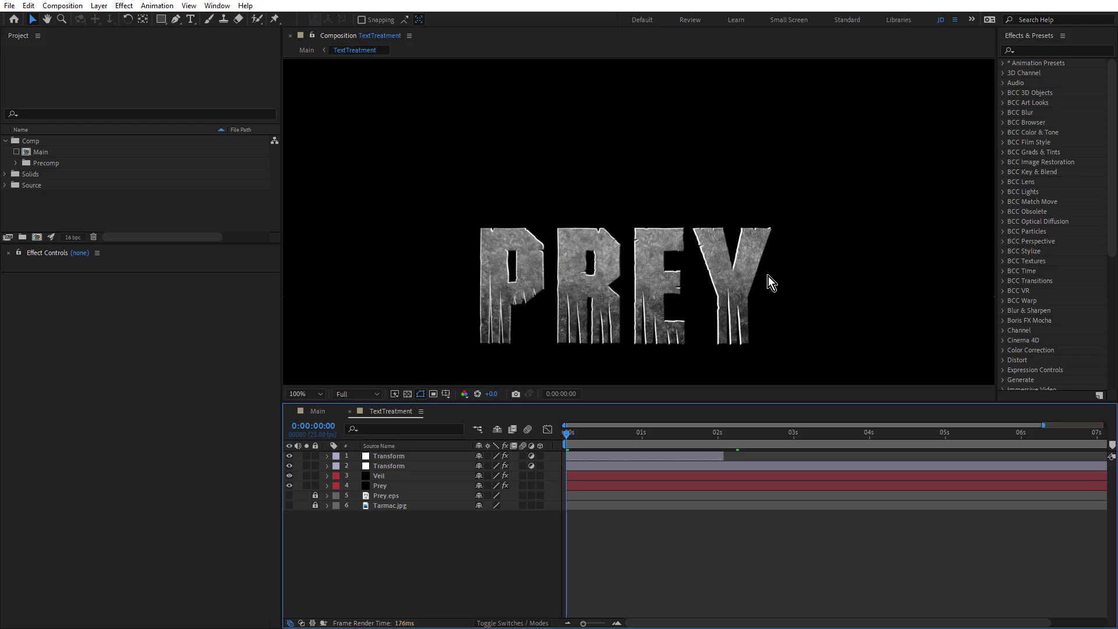
Step: Turn off the Prey layer's Hue/Saturation and inspect BCC Extruded EPS's external file
click(382, 486)
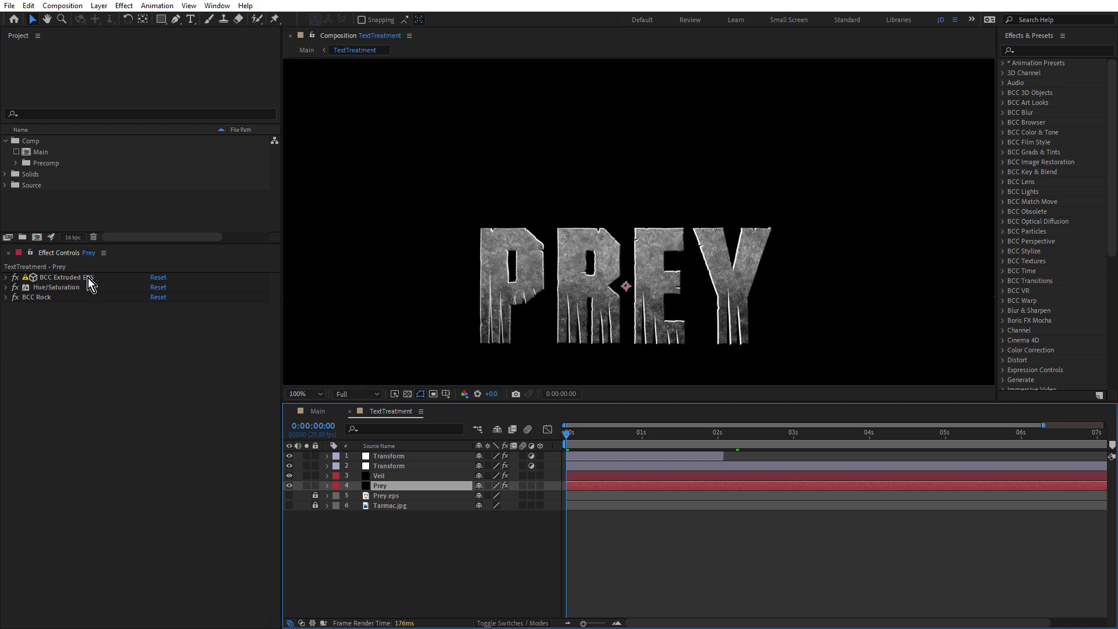
click(15, 297)
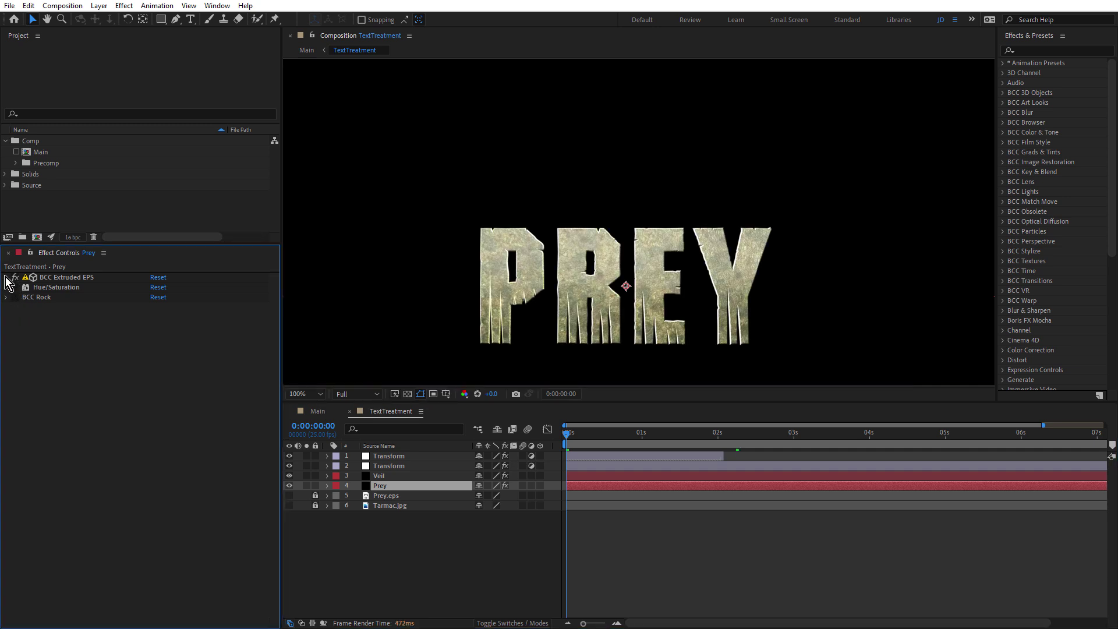
click(7, 277)
drag(128, 246, 134, 193)
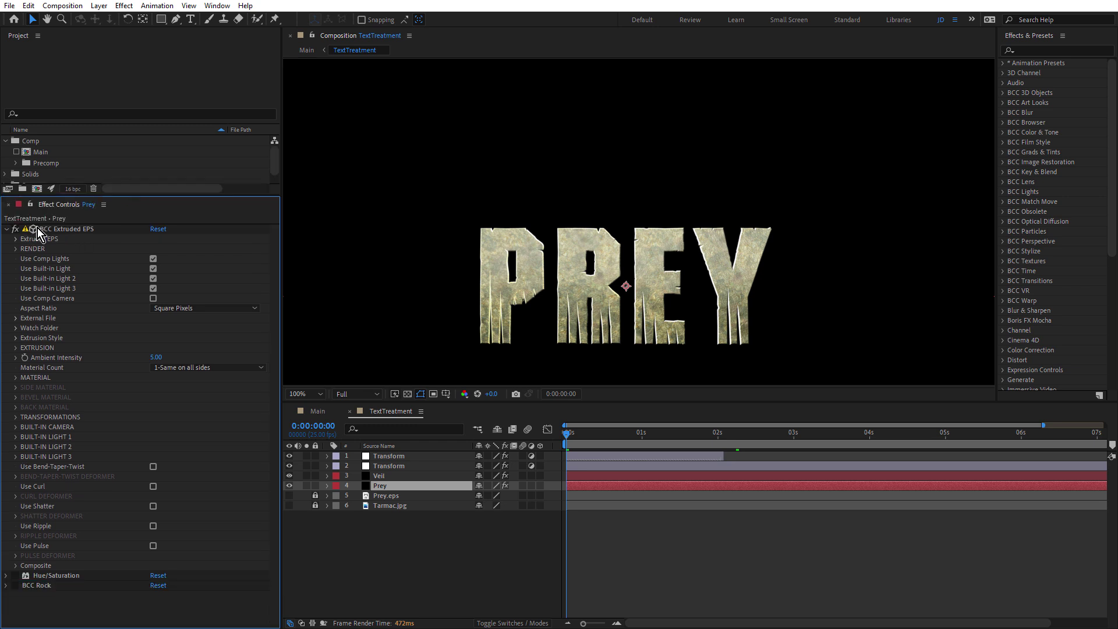
click(14, 320)
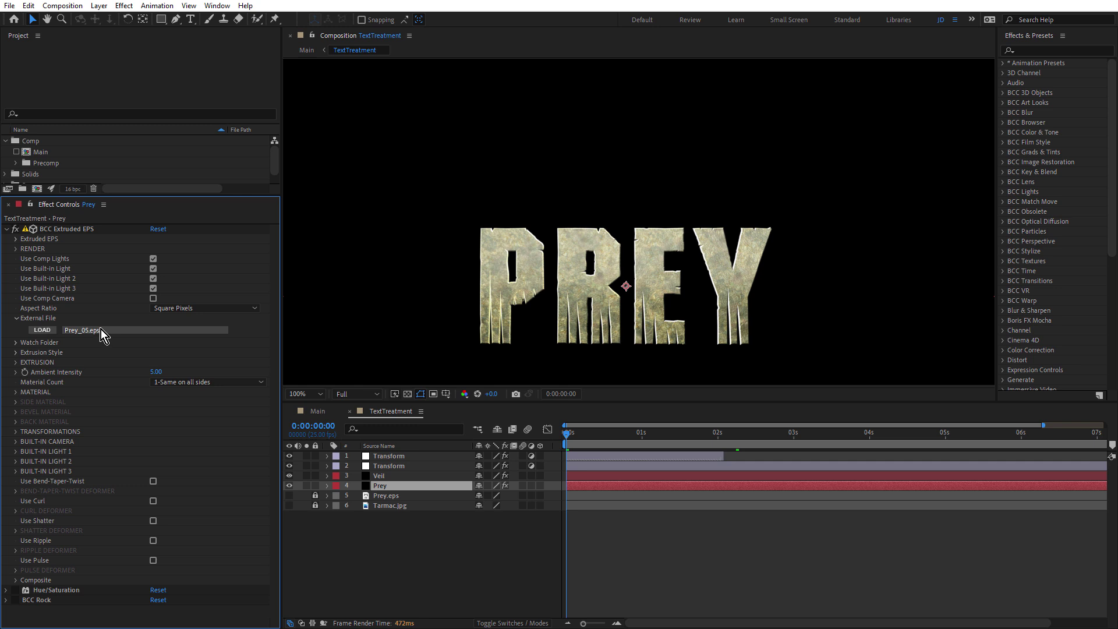
Step: Browse the Extrusion Style presets, leaving the preset unchanged
click(16, 318)
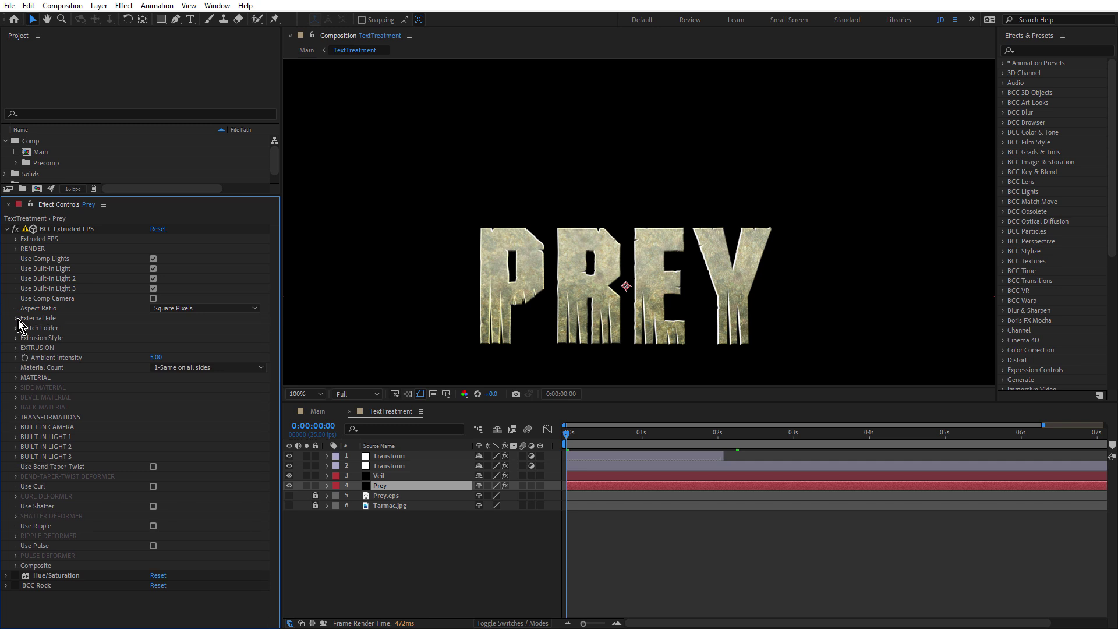
click(16, 338)
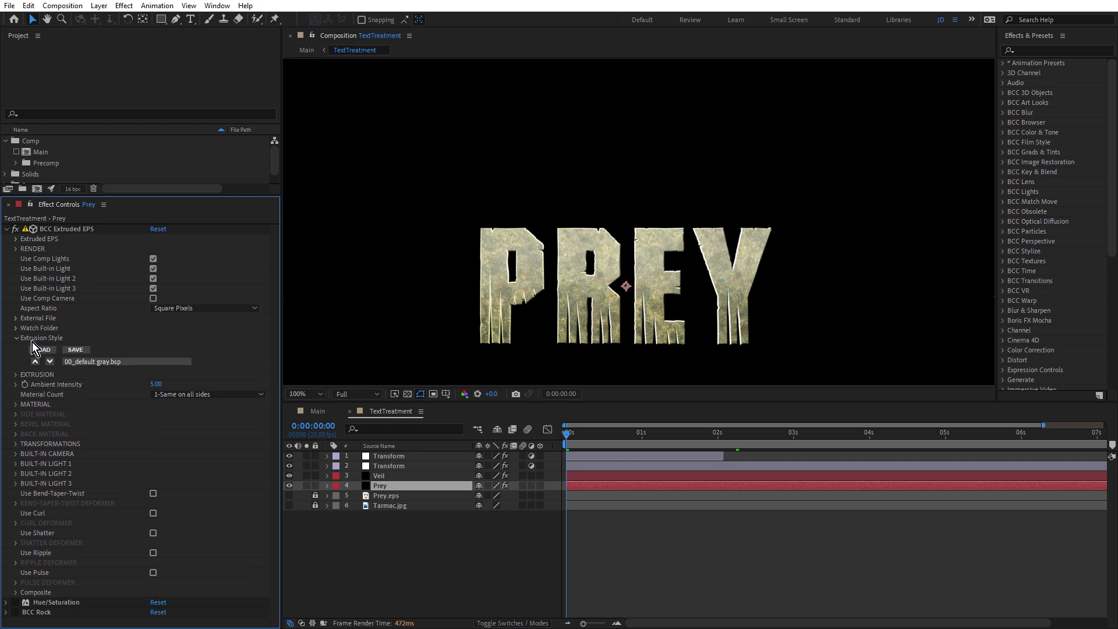
click(97, 367)
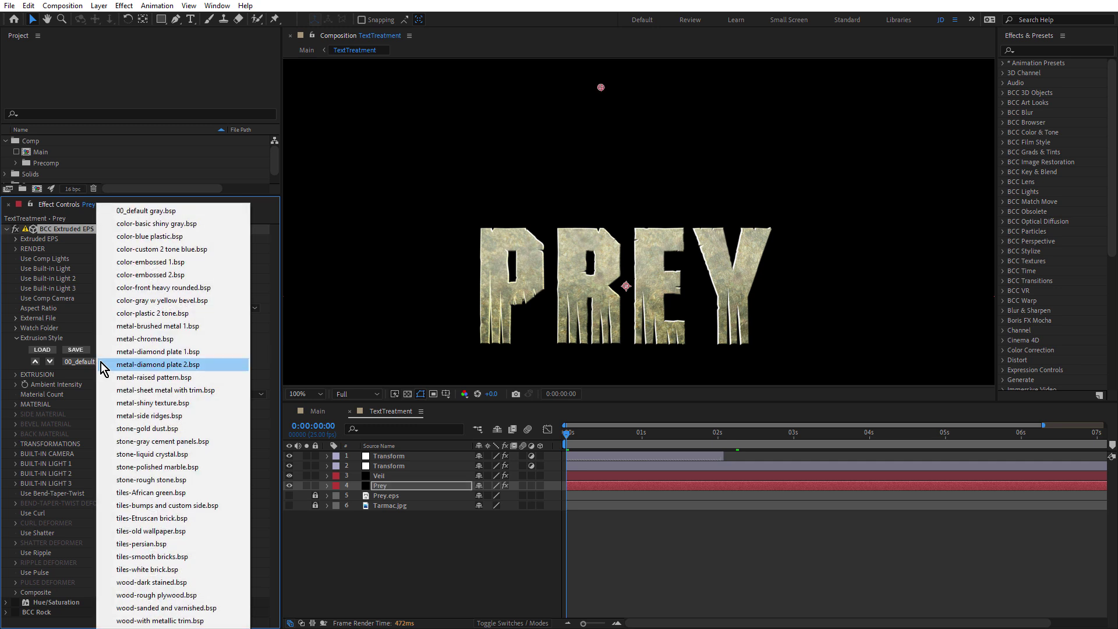
click(79, 230)
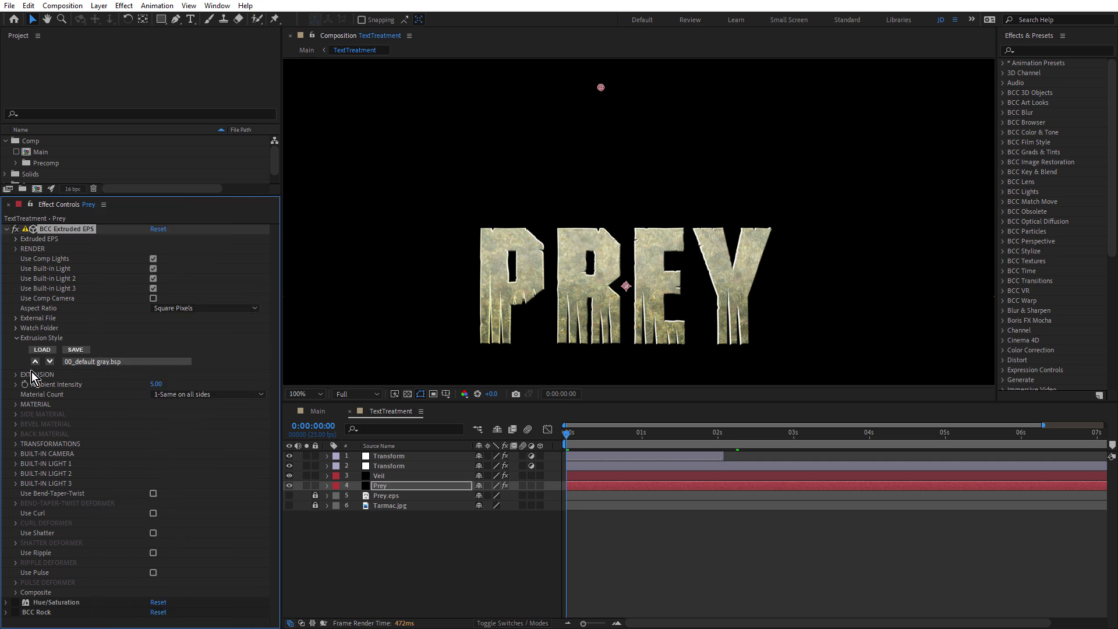
Step: Keep Extrusion Depth at 1.00, zoom the viewer to 200%, and adjust Bevel Amount
click(17, 374)
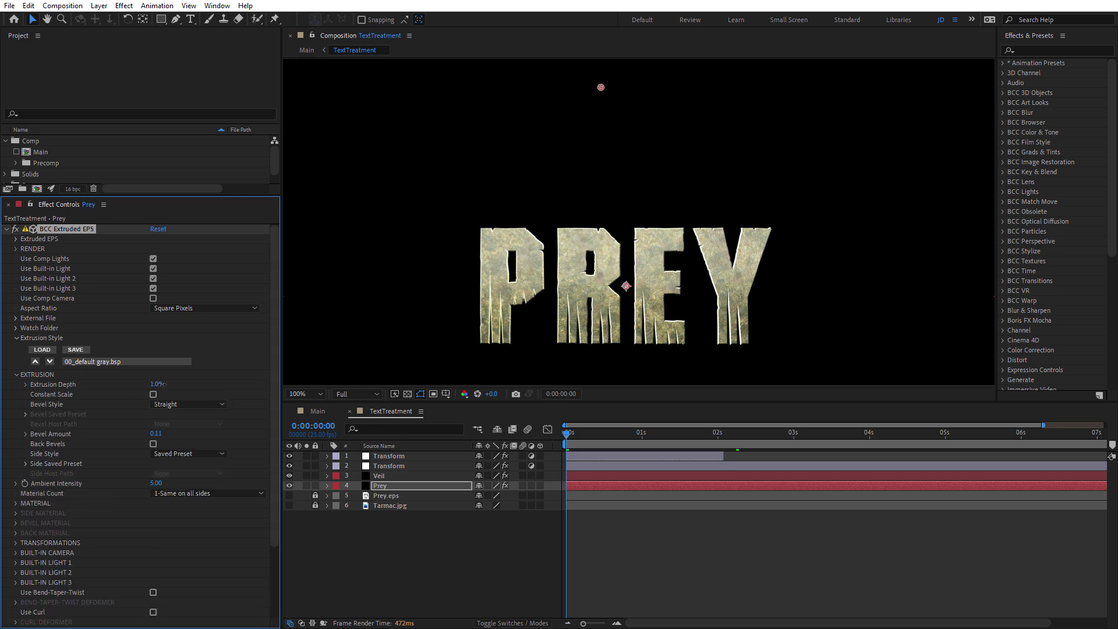
drag(183, 387, 194, 387)
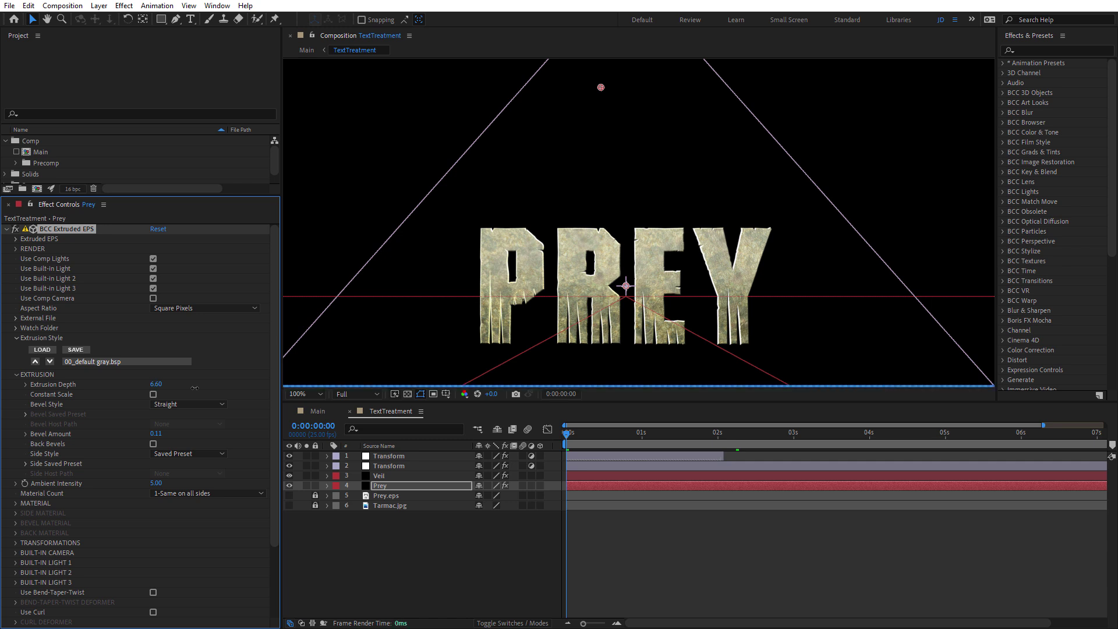
key(ctrl+z)
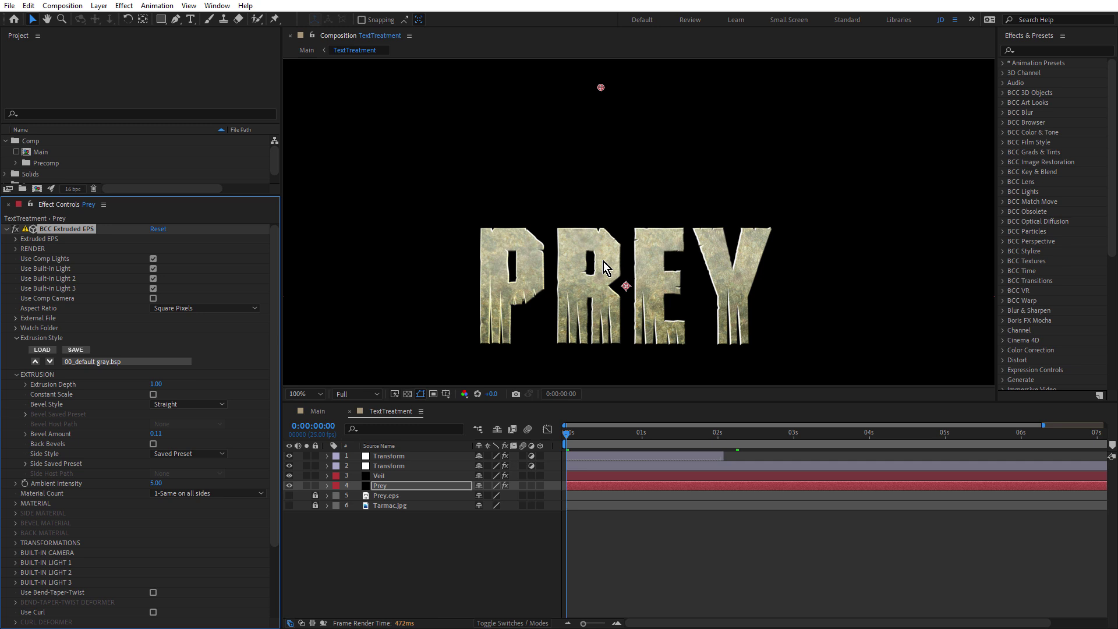
key(period)
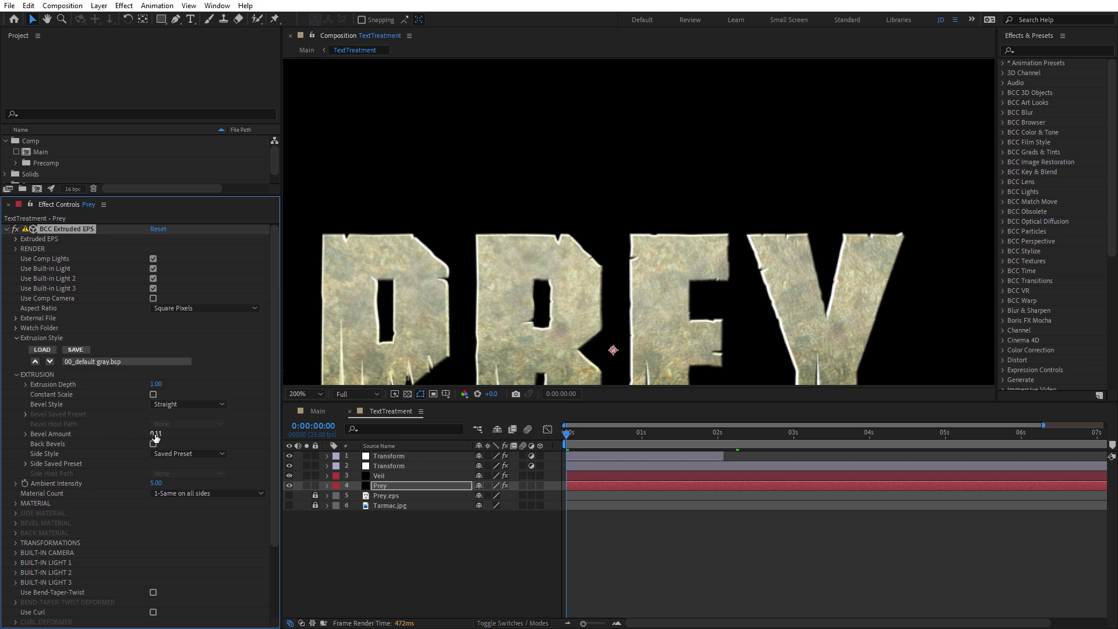
drag(181, 437, 184, 440)
click(15, 375)
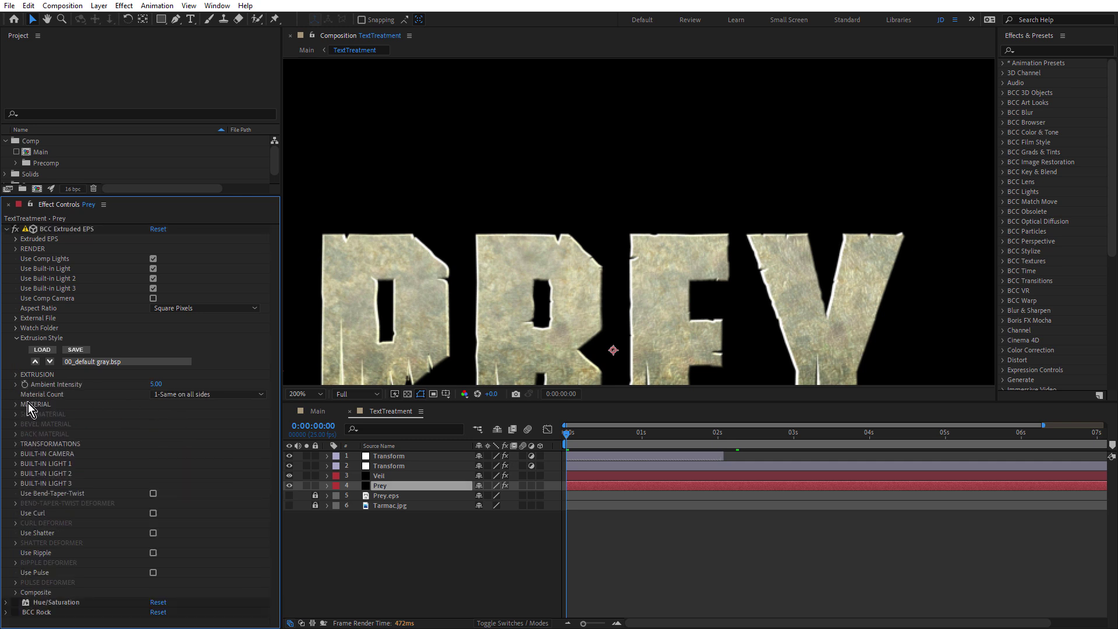
Step: Use one material on all sides with the Sea Green Marble front texture
click(224, 396)
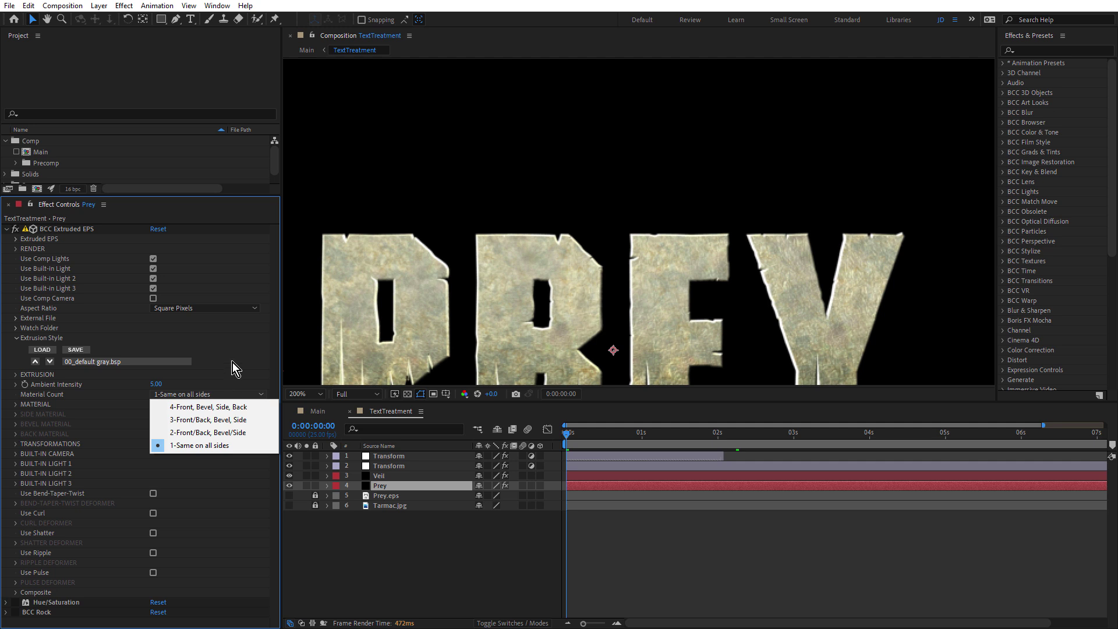
click(113, 390)
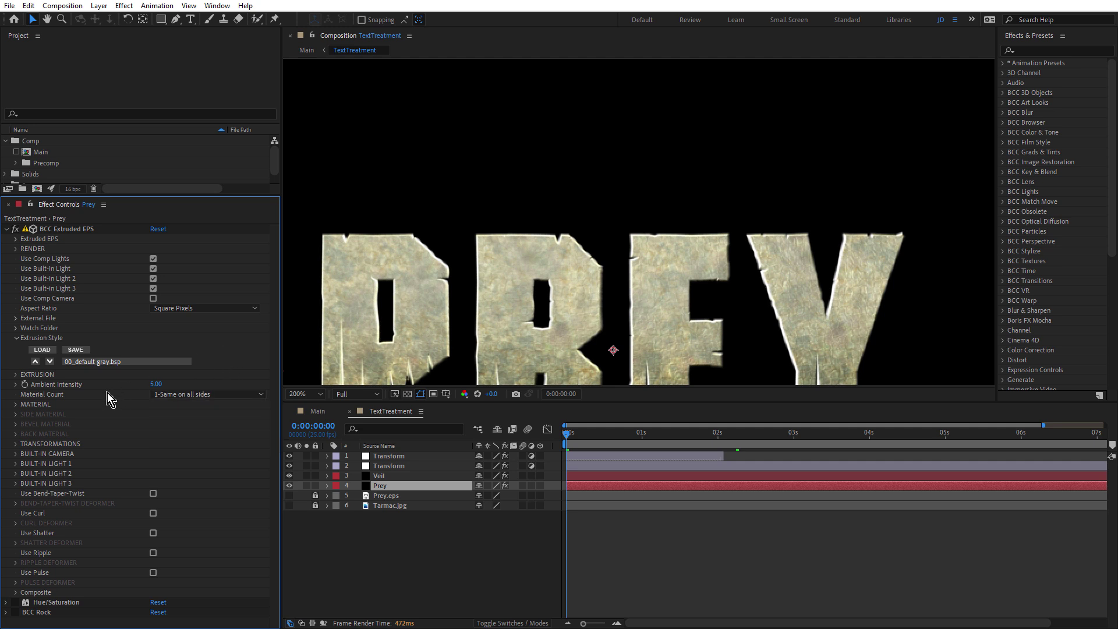
click(17, 404)
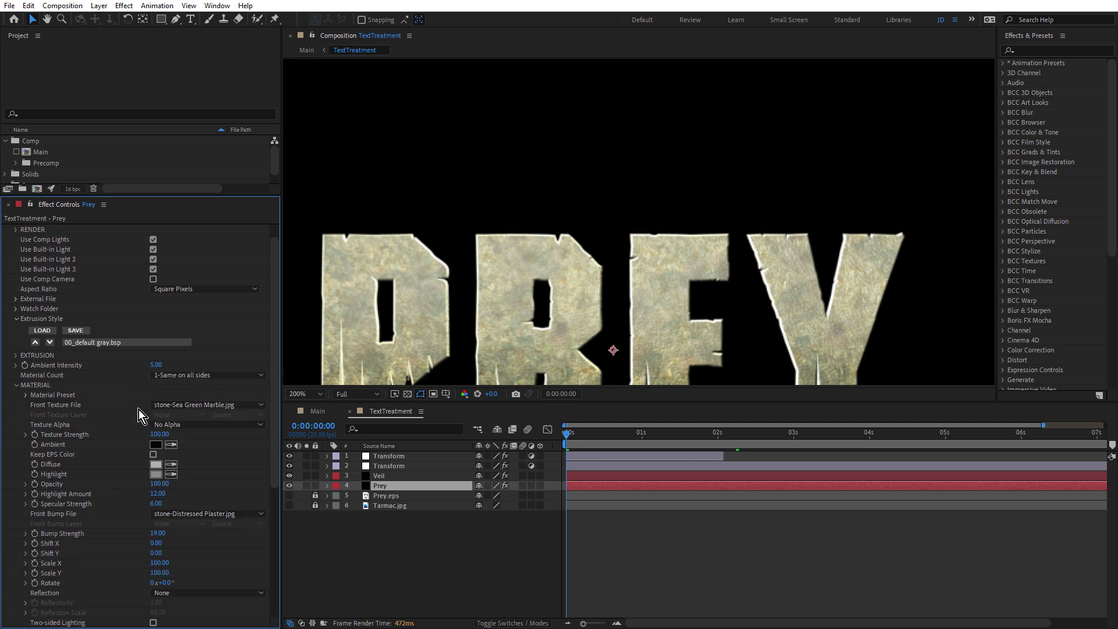
click(231, 403)
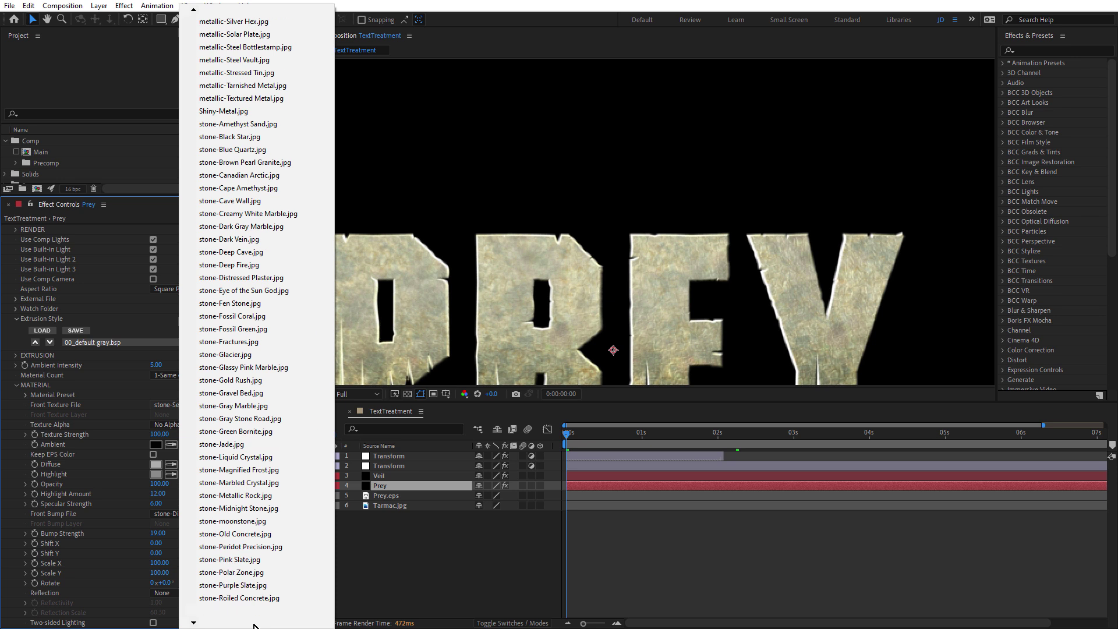
click(244, 293)
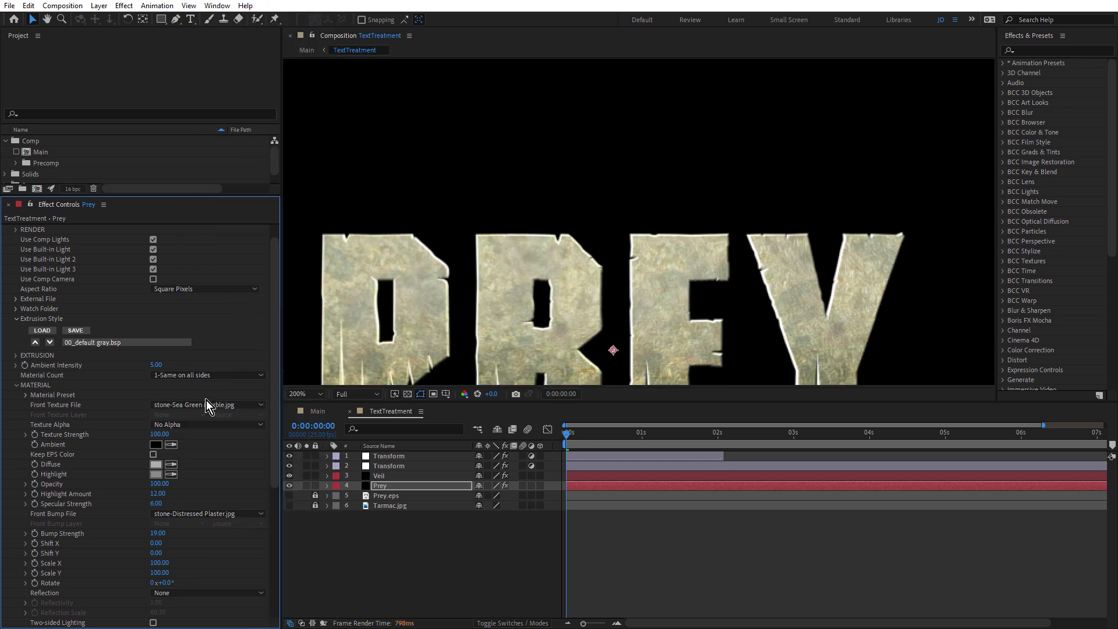
drag(571, 306, 619, 224)
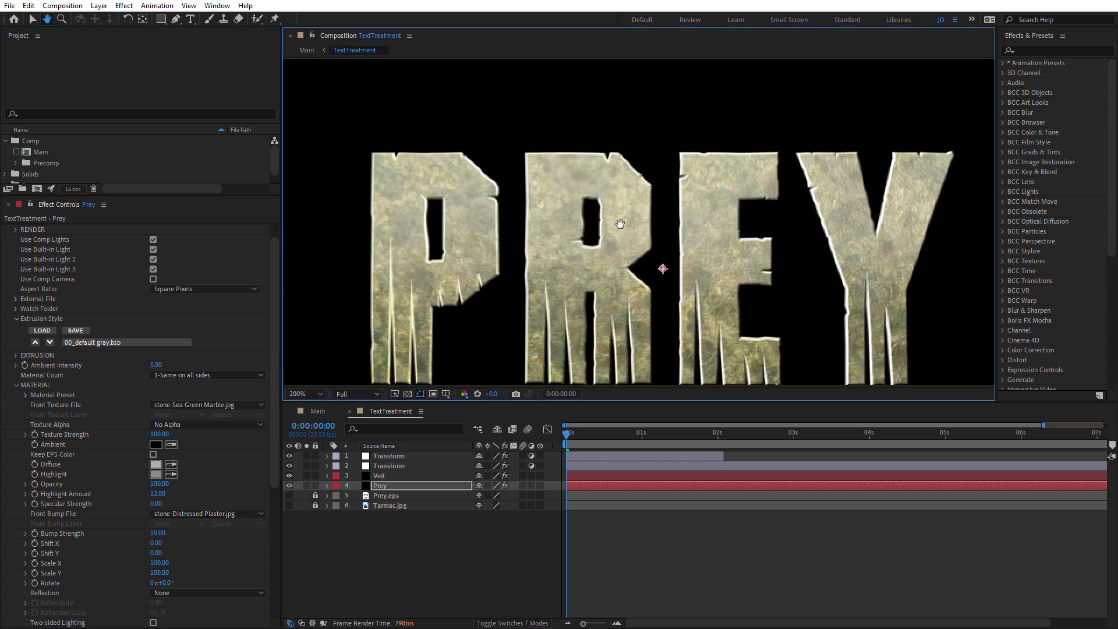
key(v)
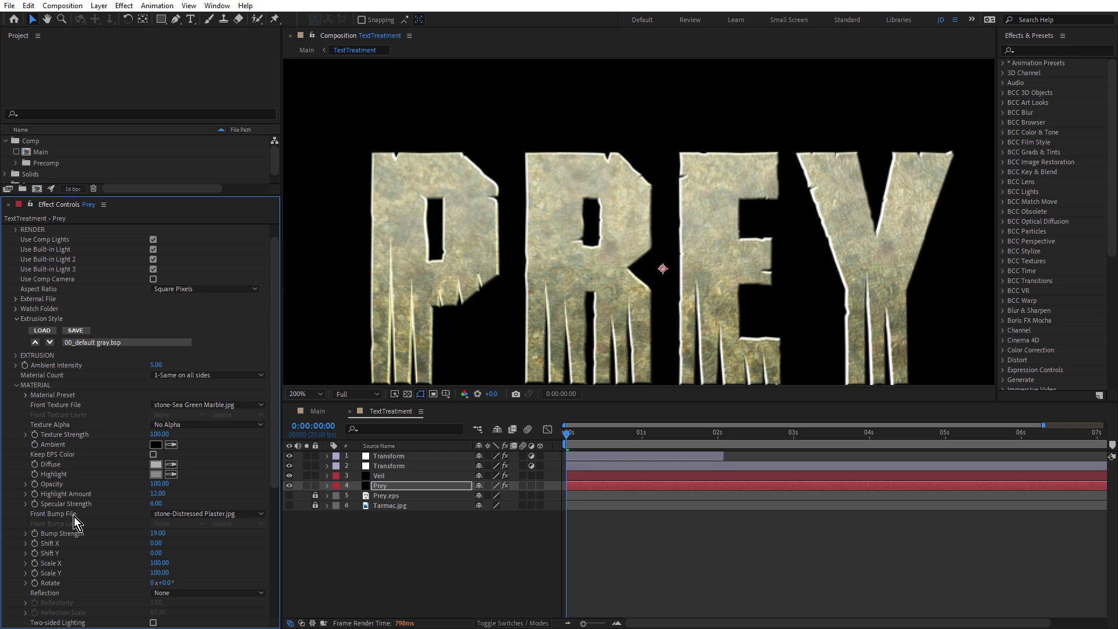
Step: Keep stone-Distressed Plaster.jpg as the front bump file and collapse MATERIAL
click(261, 515)
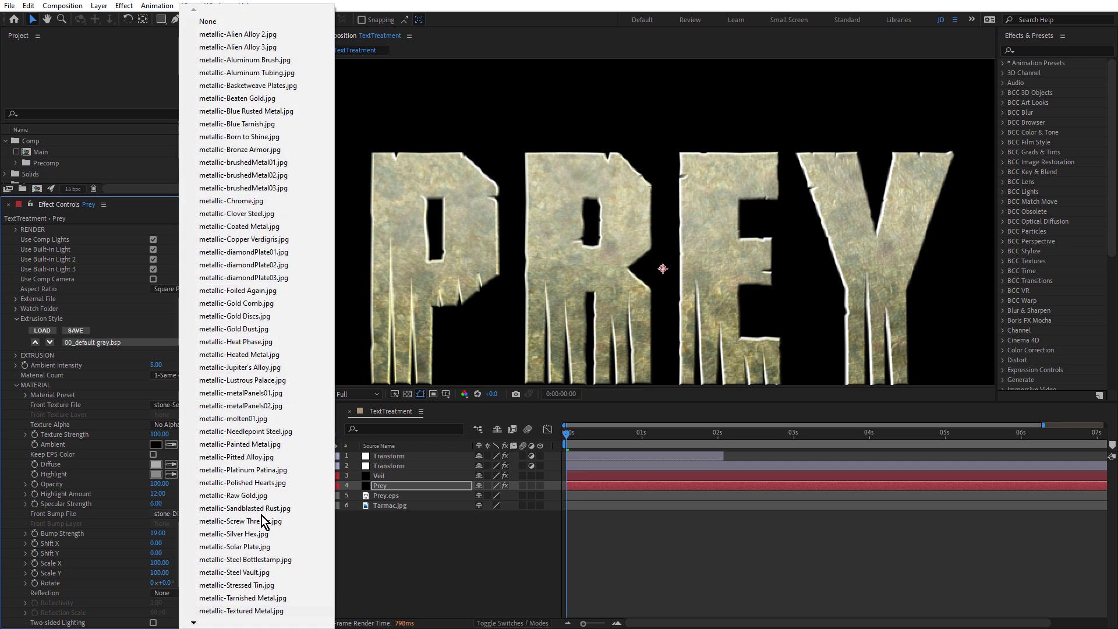
scroll(258, 594, down, 1)
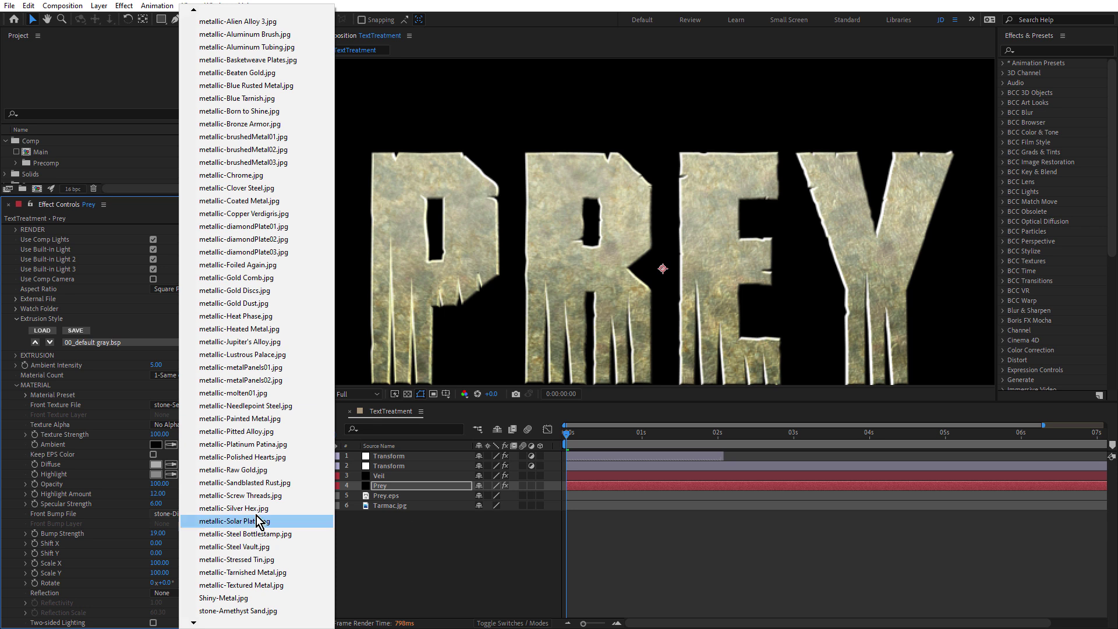
click(87, 514)
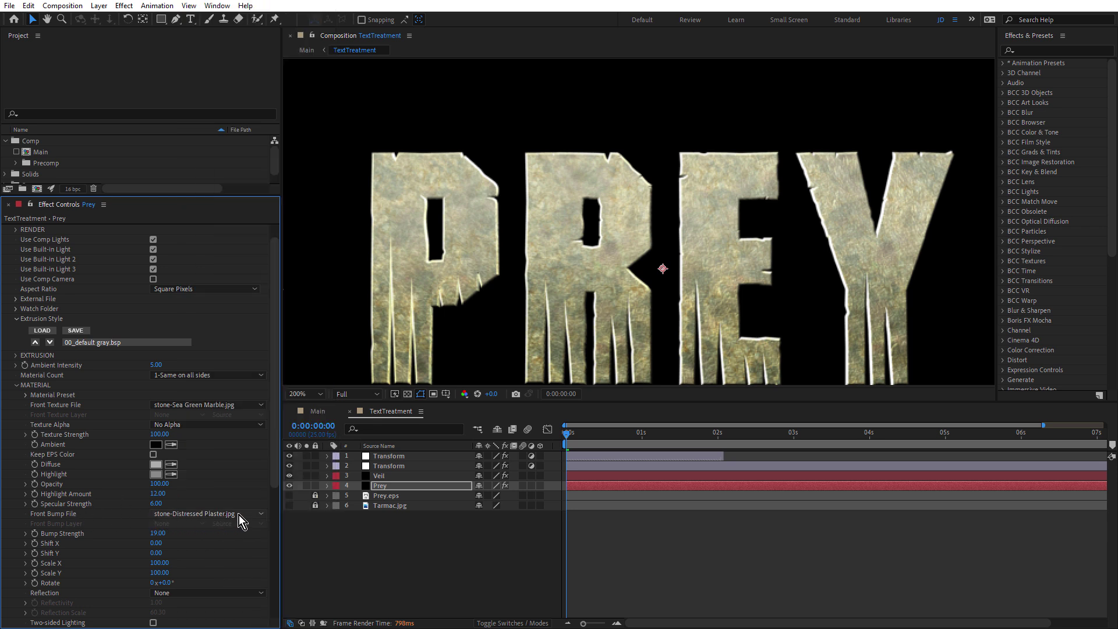
click(240, 514)
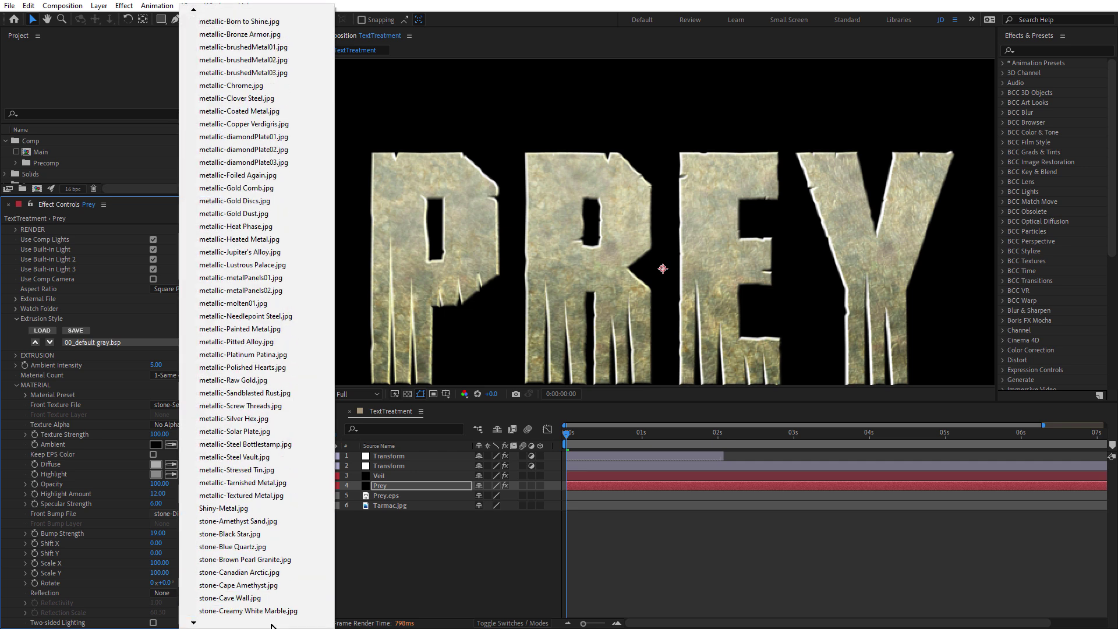
click(270, 511)
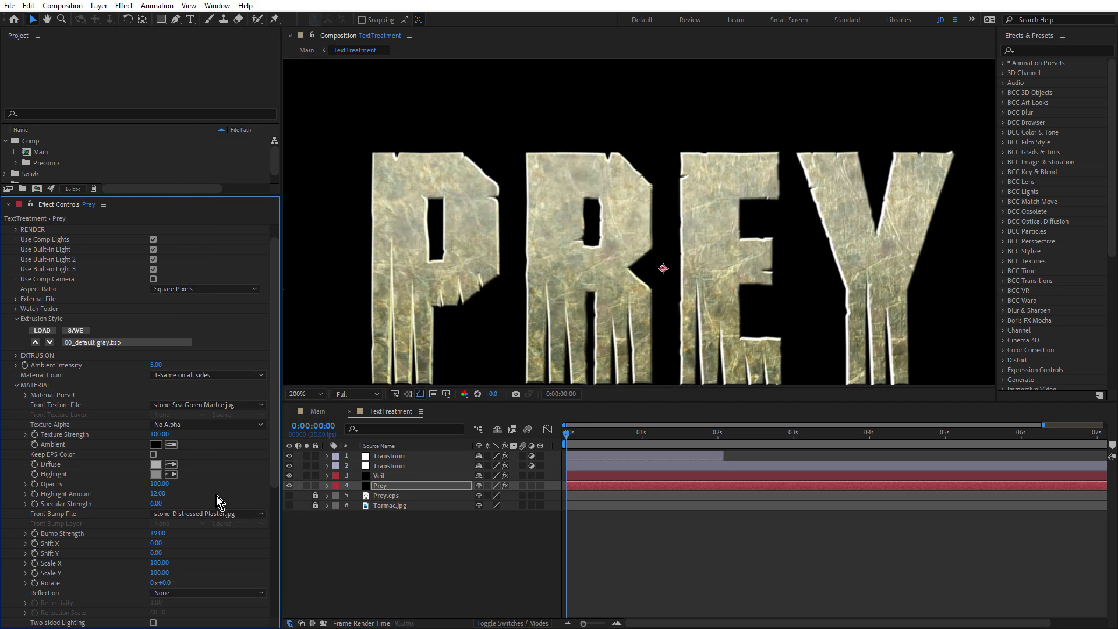
click(20, 385)
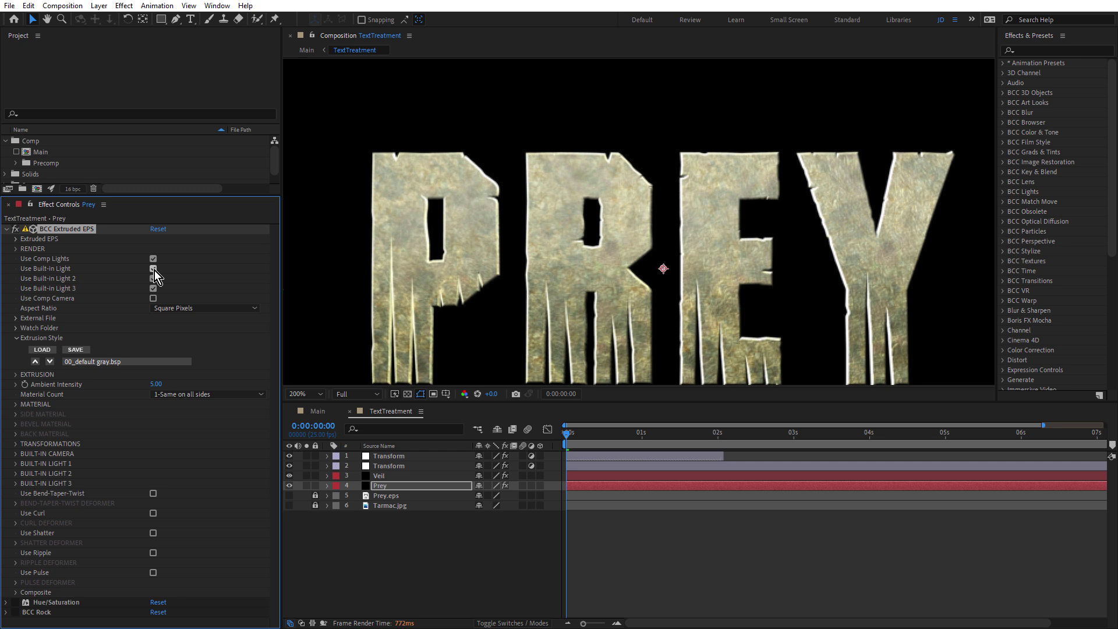
Step: Enable Hue/Saturation to desaturate the title and preview it with Built-in Light 1 only
click(46, 603)
click(16, 603)
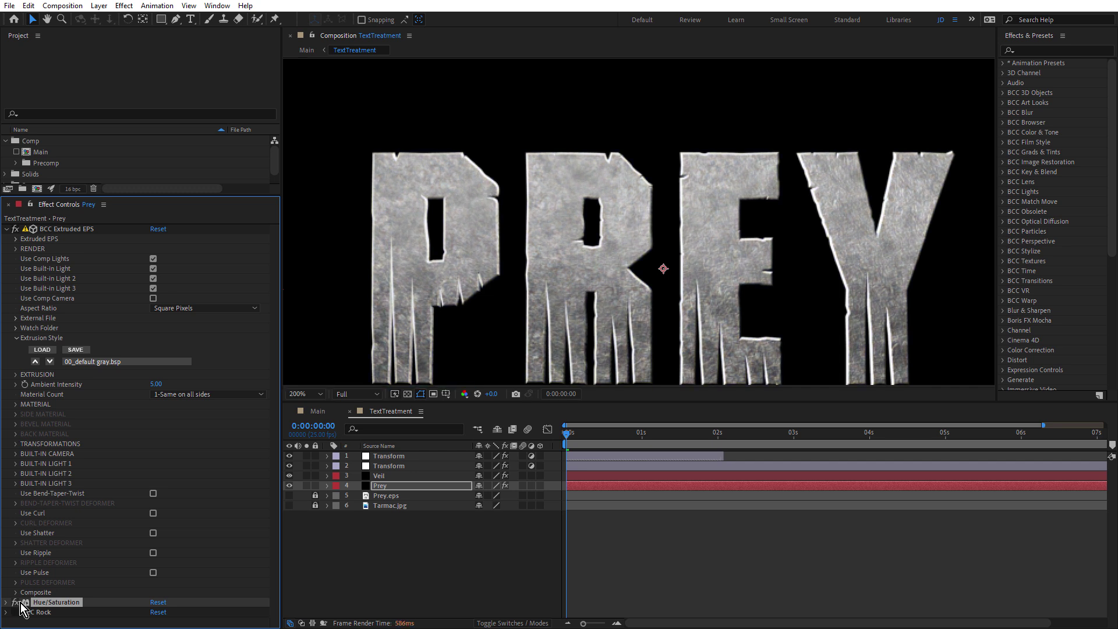
click(153, 269)
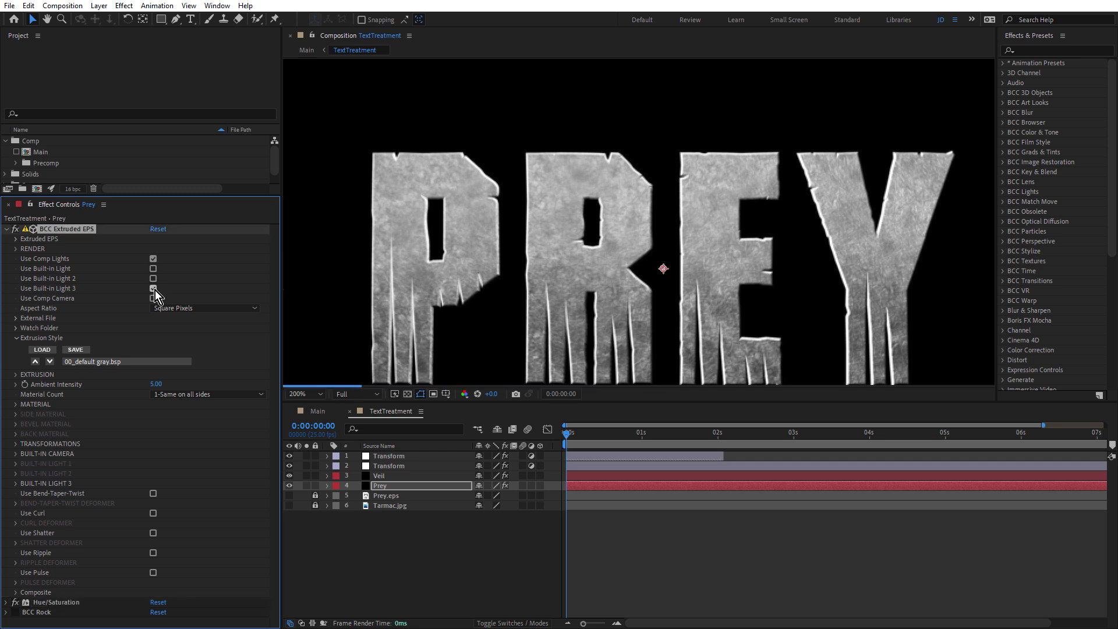
click(155, 288)
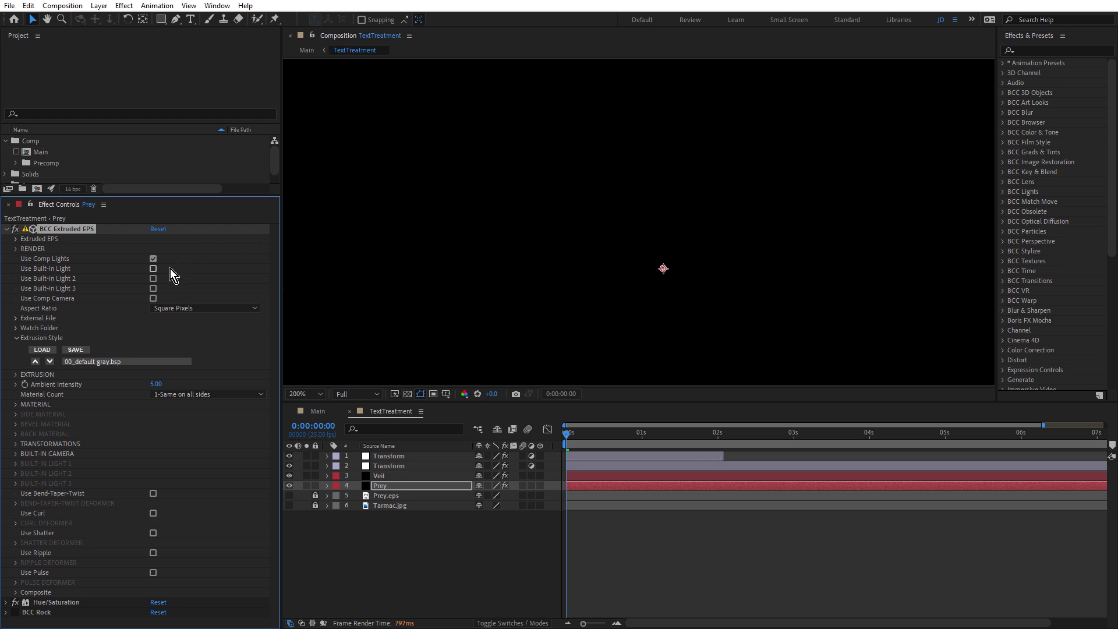
click(153, 269)
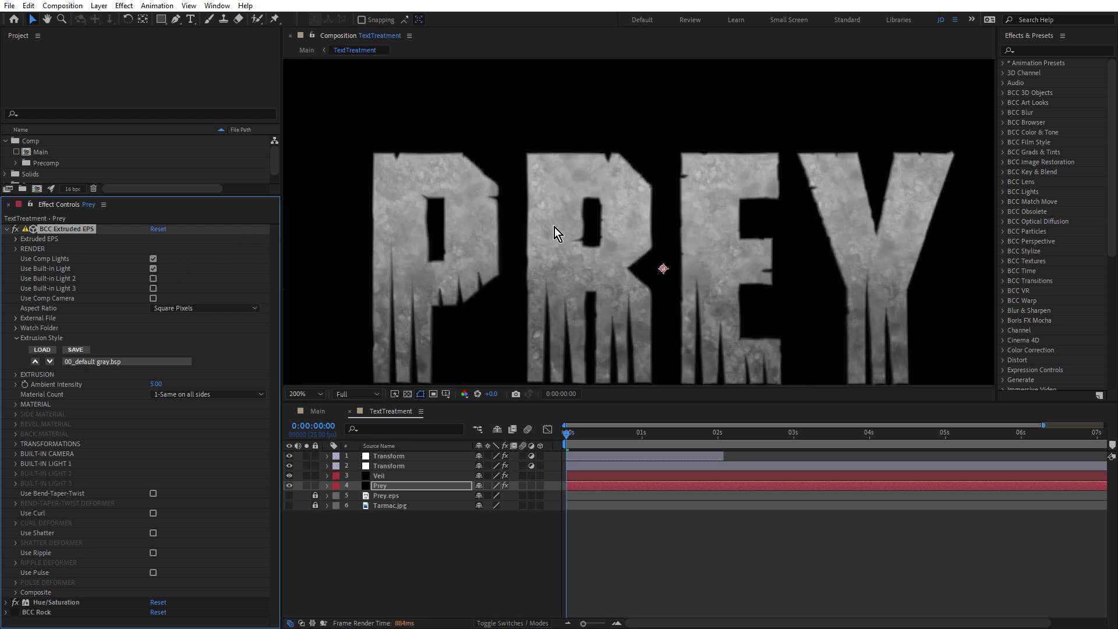
key(comma)
key(comma)
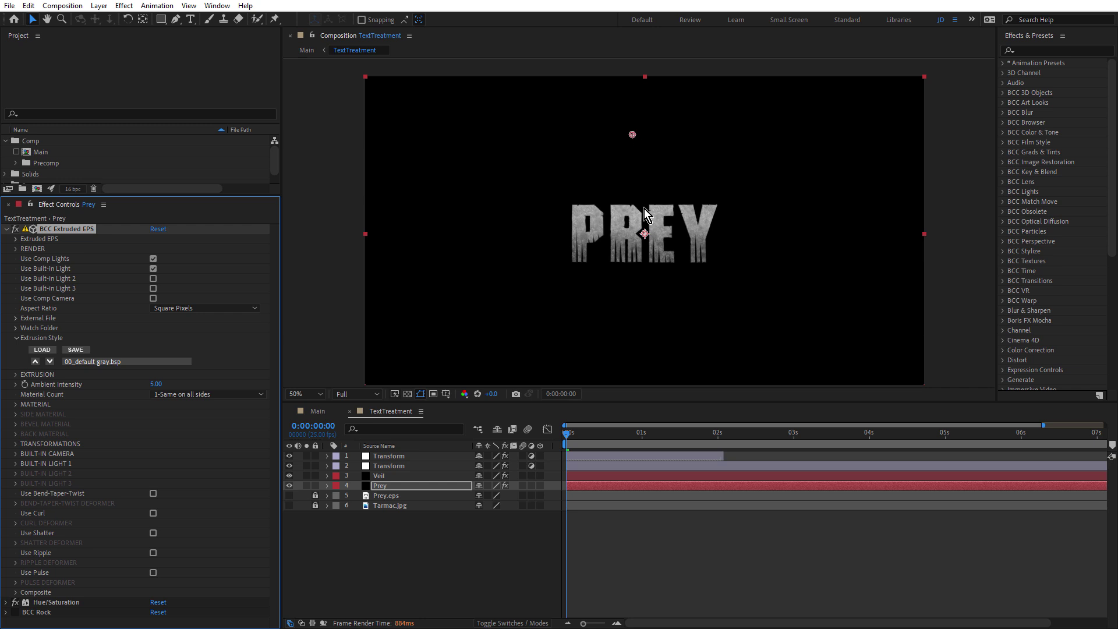
key(period)
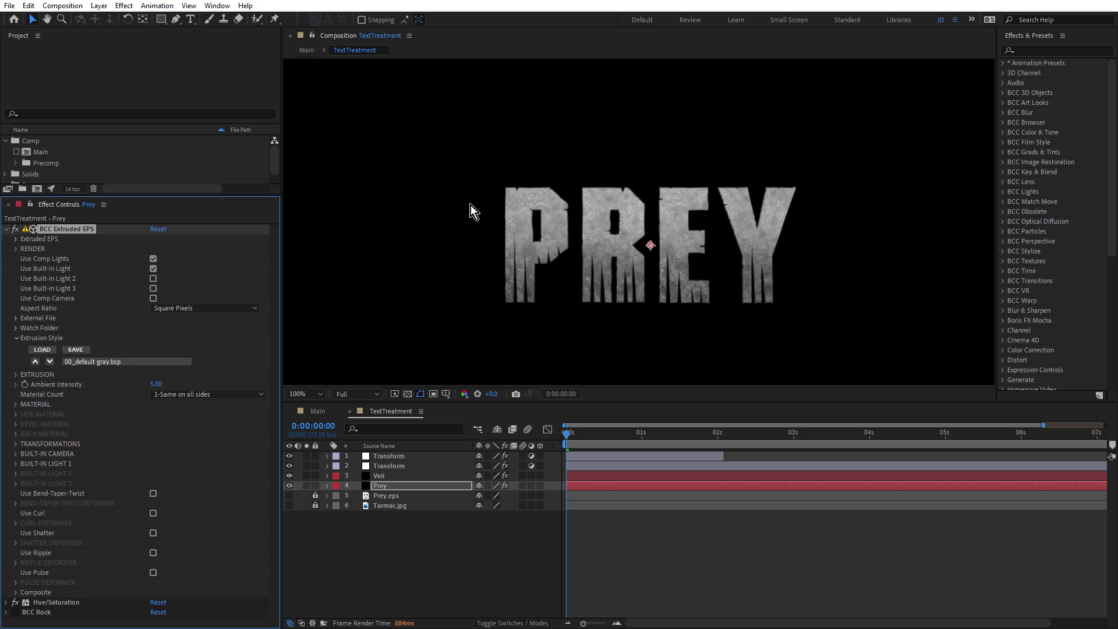
Step: Preview the title lit by Built-in Light 2 only
click(154, 279)
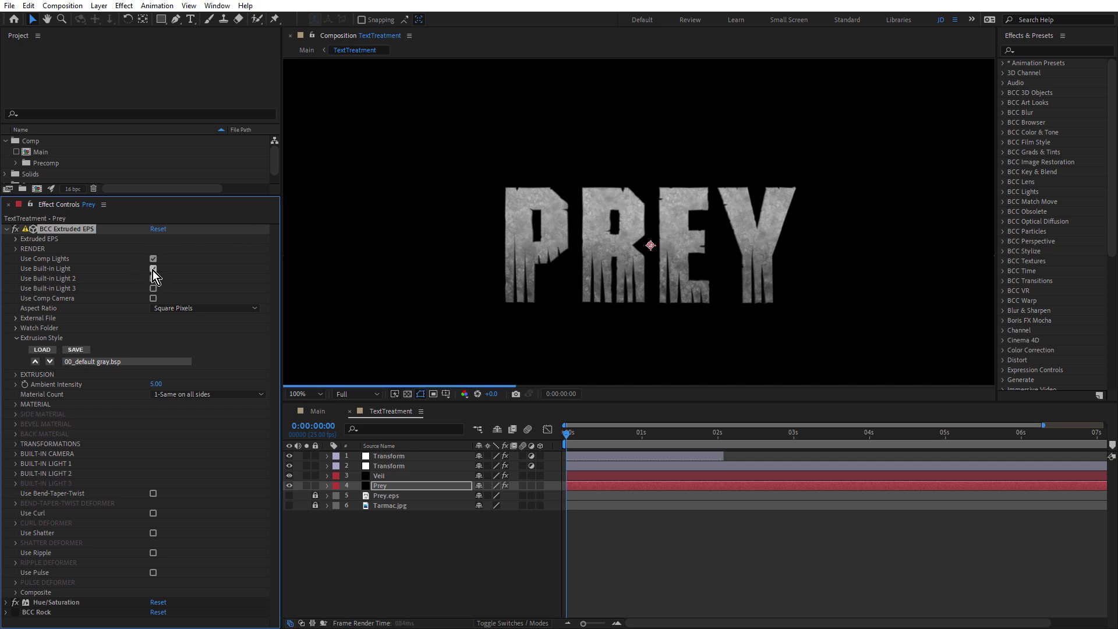
click(152, 269)
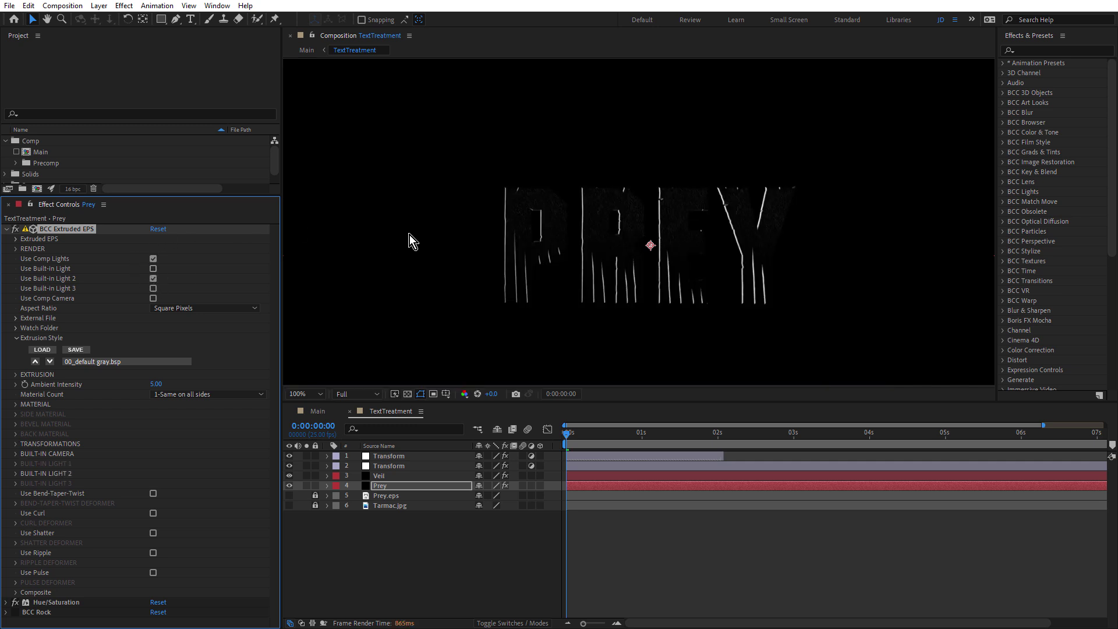
key(comma)
key(comma)
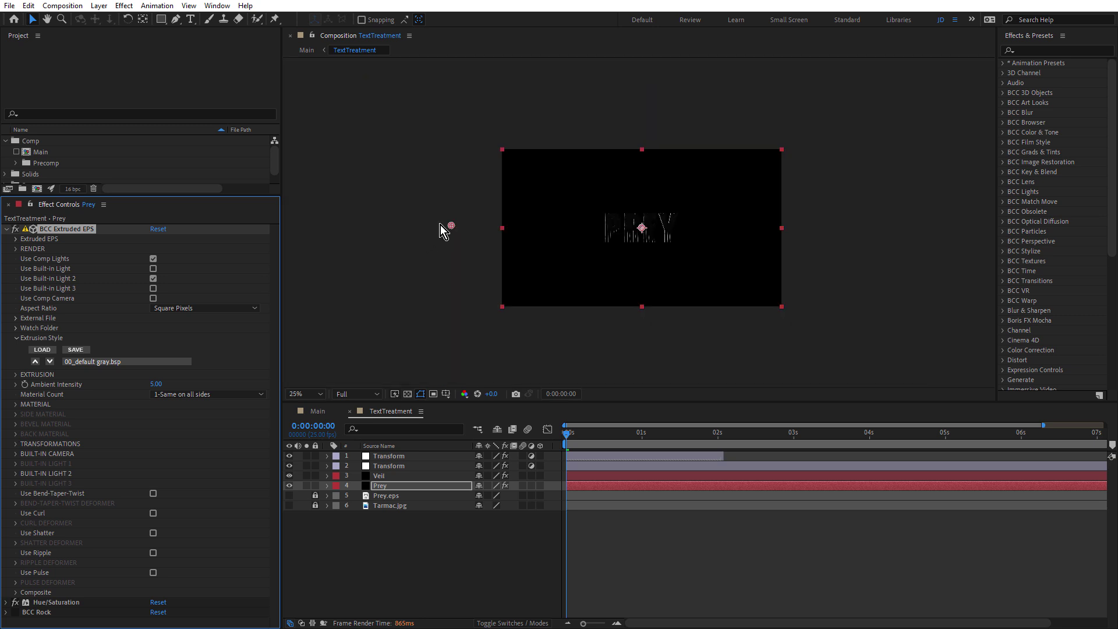
key(period)
key(period)
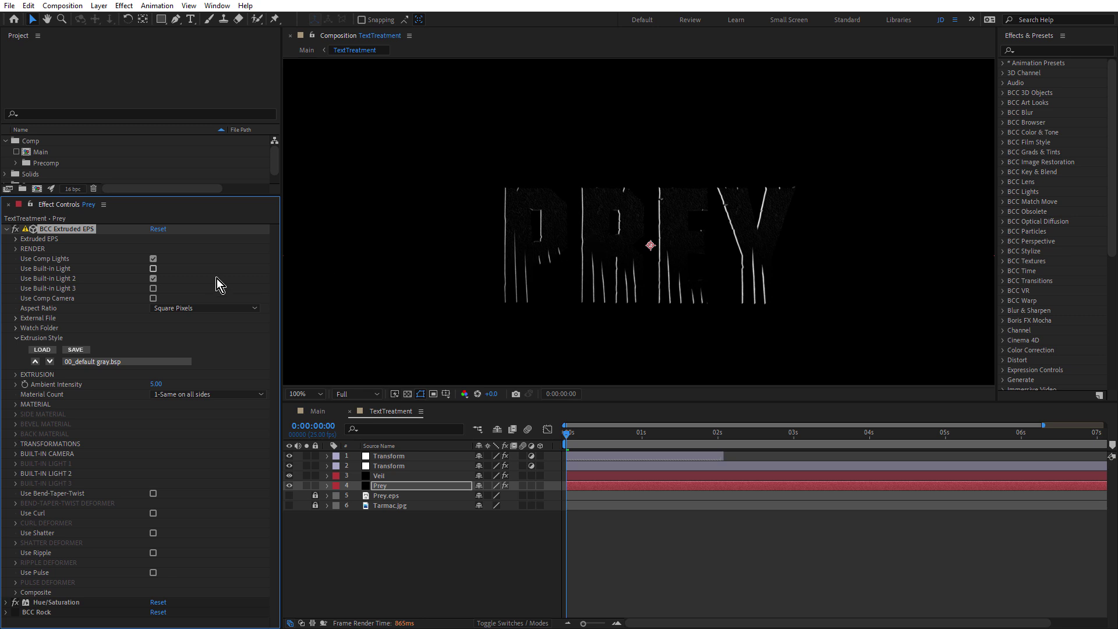
Step: Preview with Built-in Light 3 alone, then re-enable Lights 1 and 2
click(153, 288)
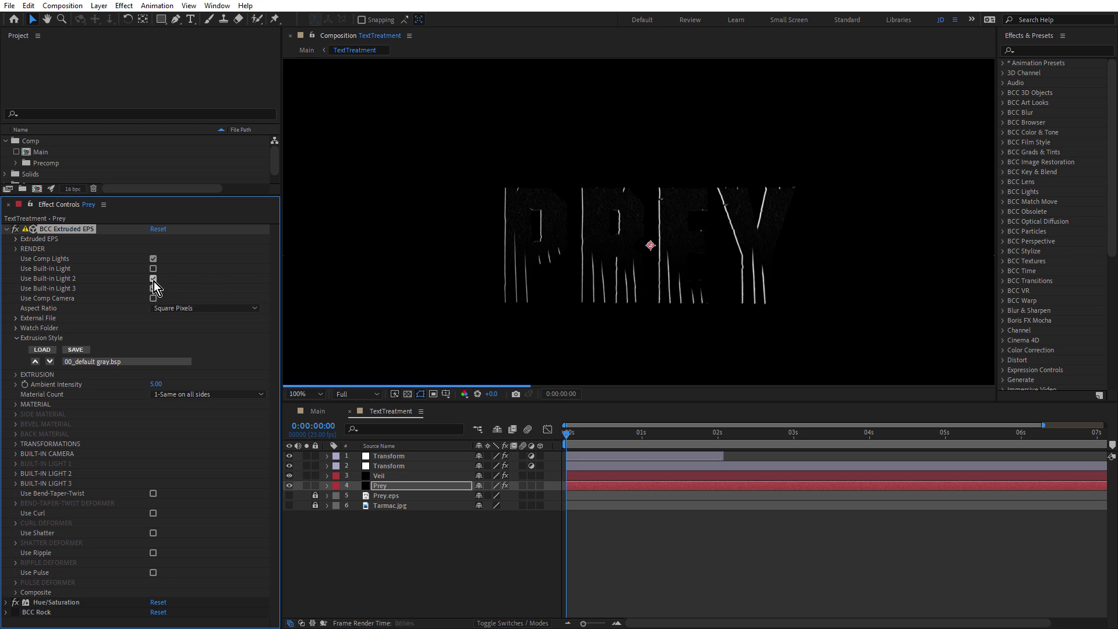
click(155, 279)
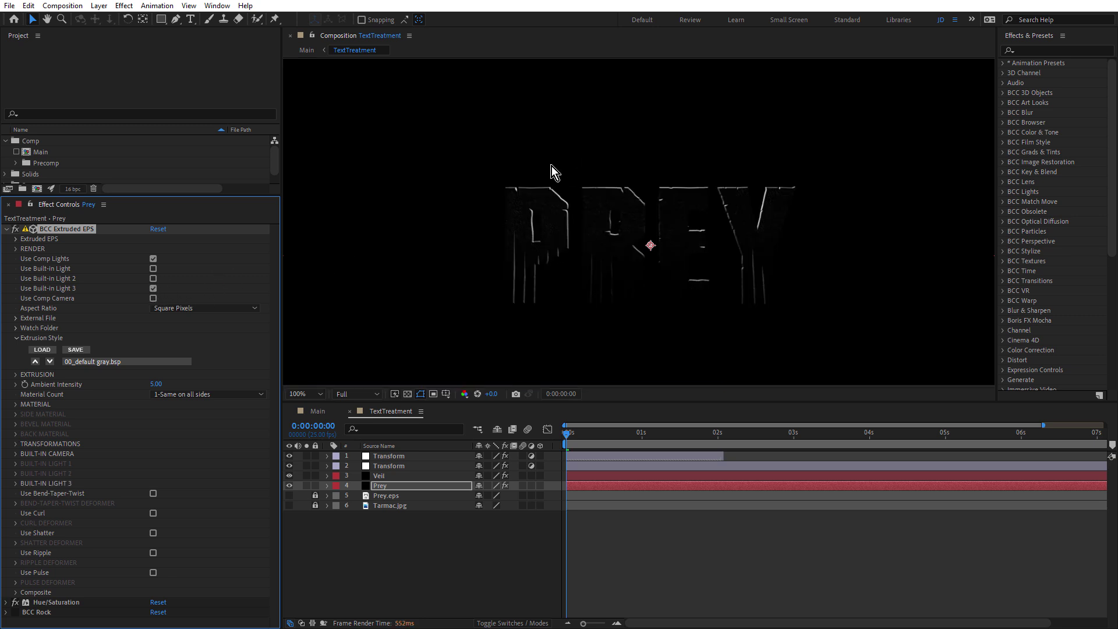
key(comma)
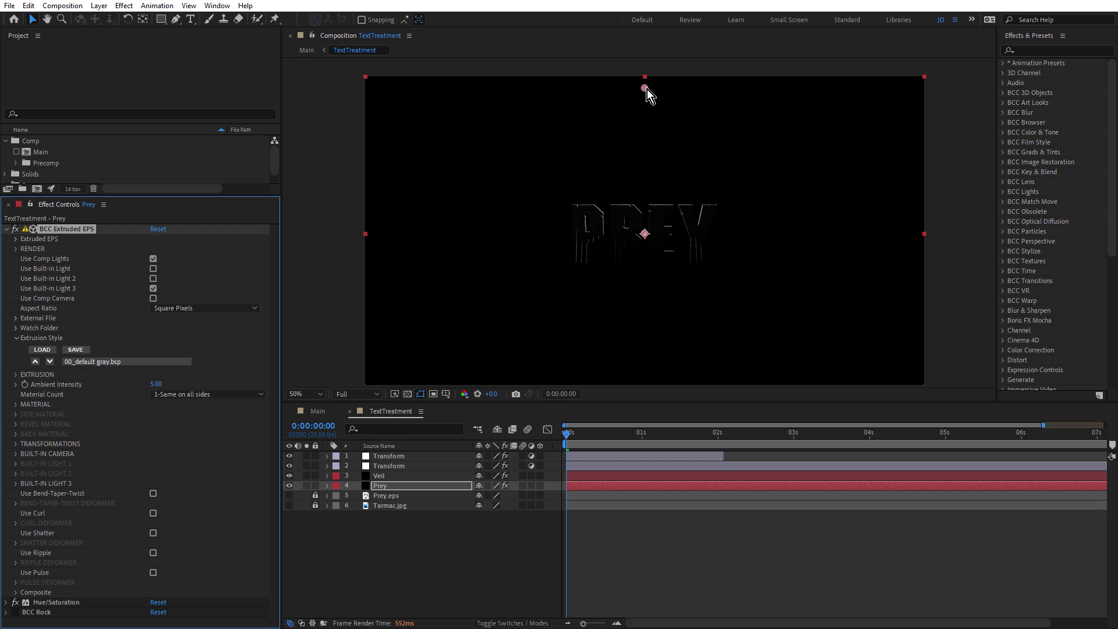
click(153, 279)
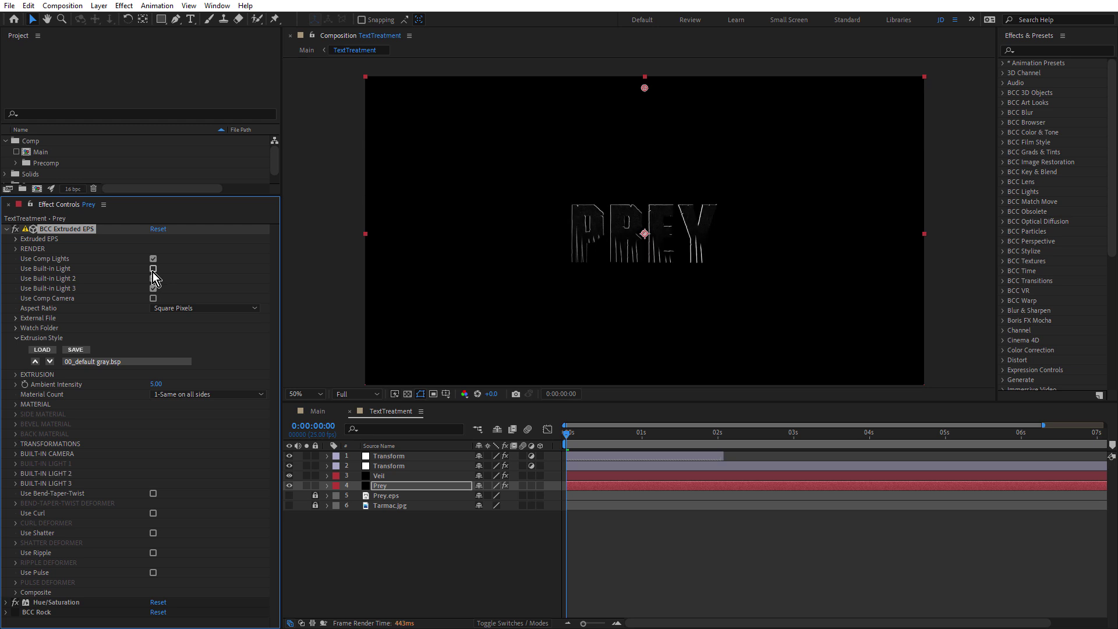
click(153, 270)
scroll(636, 228, up, 2)
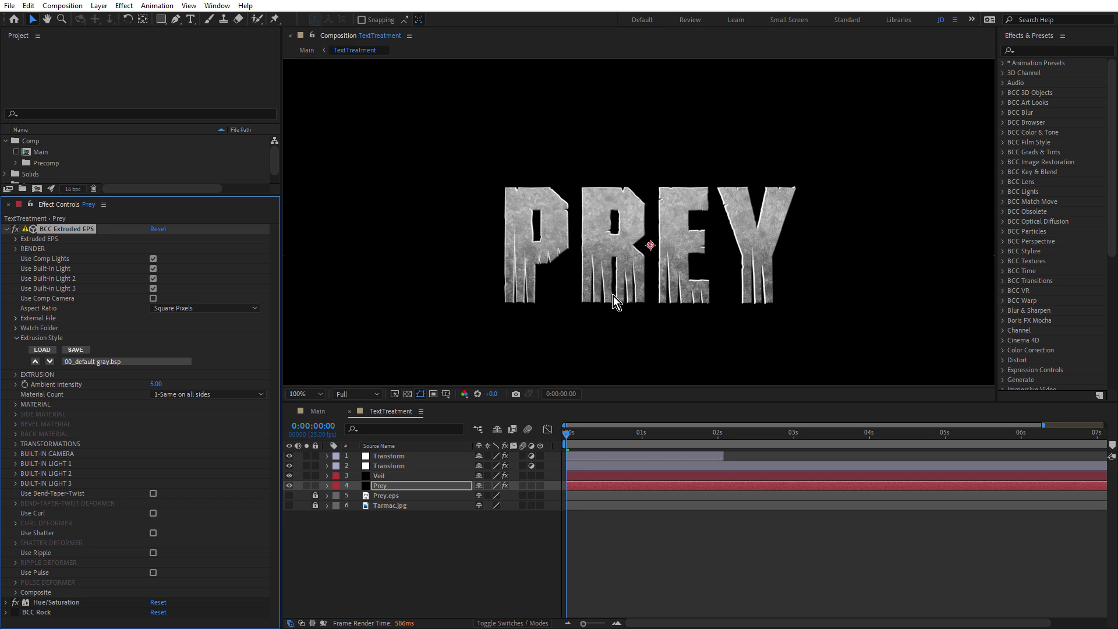
scroll(613, 296, up, 1)
Step: Shift the letter's bottom anchor points to straighten its lower edge
drag(634, 309, 636, 214)
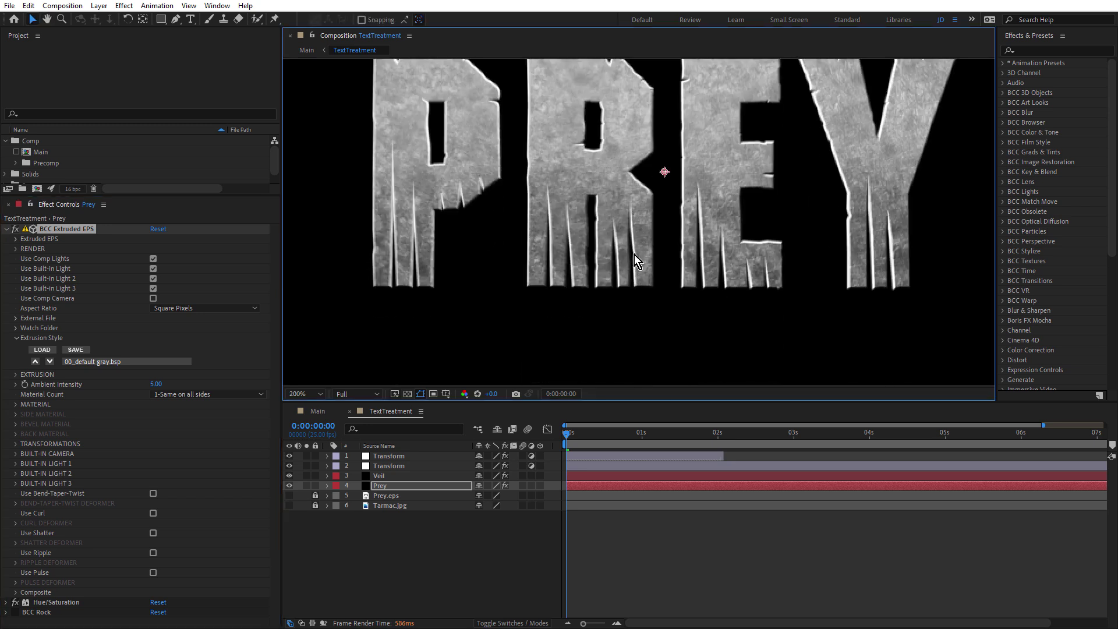
mouse_move(586, 382)
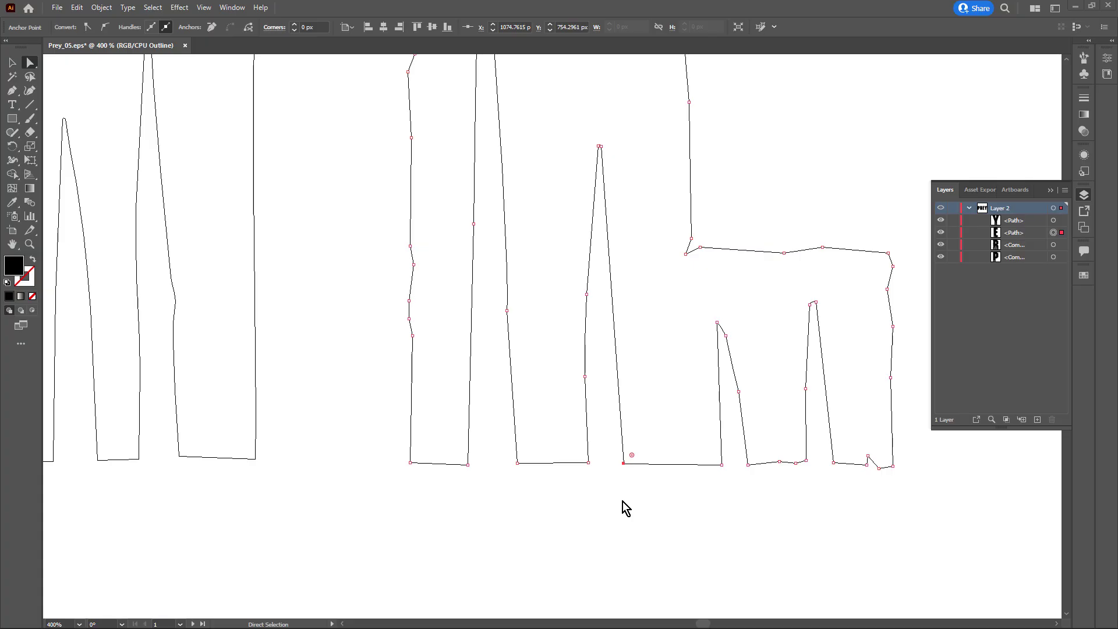
drag(720, 469, 714, 470)
click(627, 468)
drag(629, 468, 583, 467)
click(632, 457)
click(586, 465)
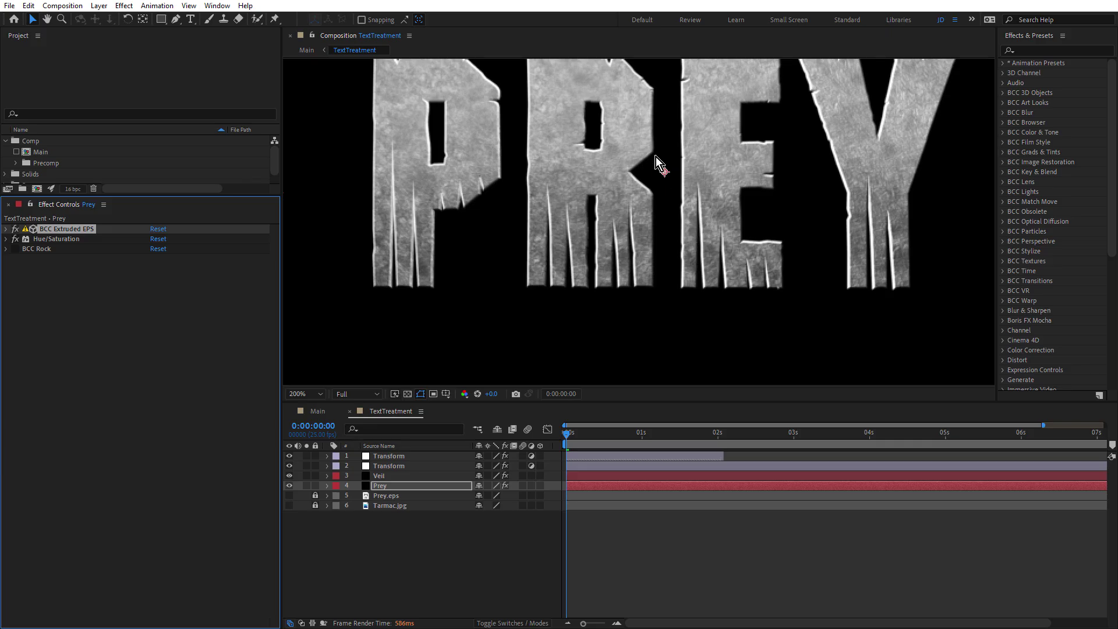
Step: Hide other layers and toggle the Prey layer's BCC Rock effect to compare the look
click(32, 251)
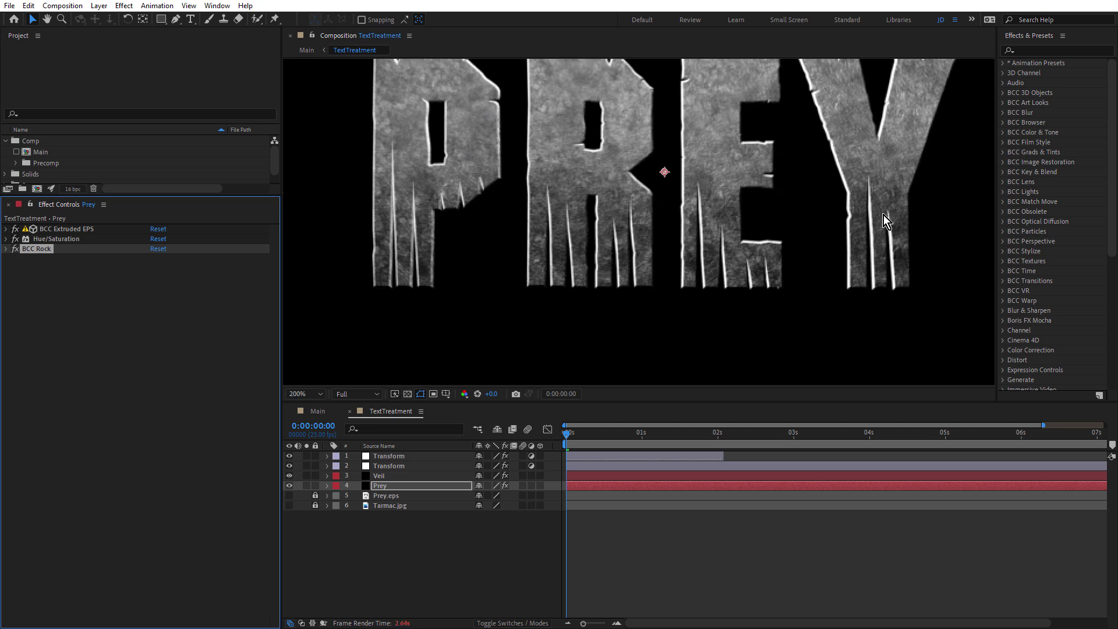
drag(293, 477, 292, 454)
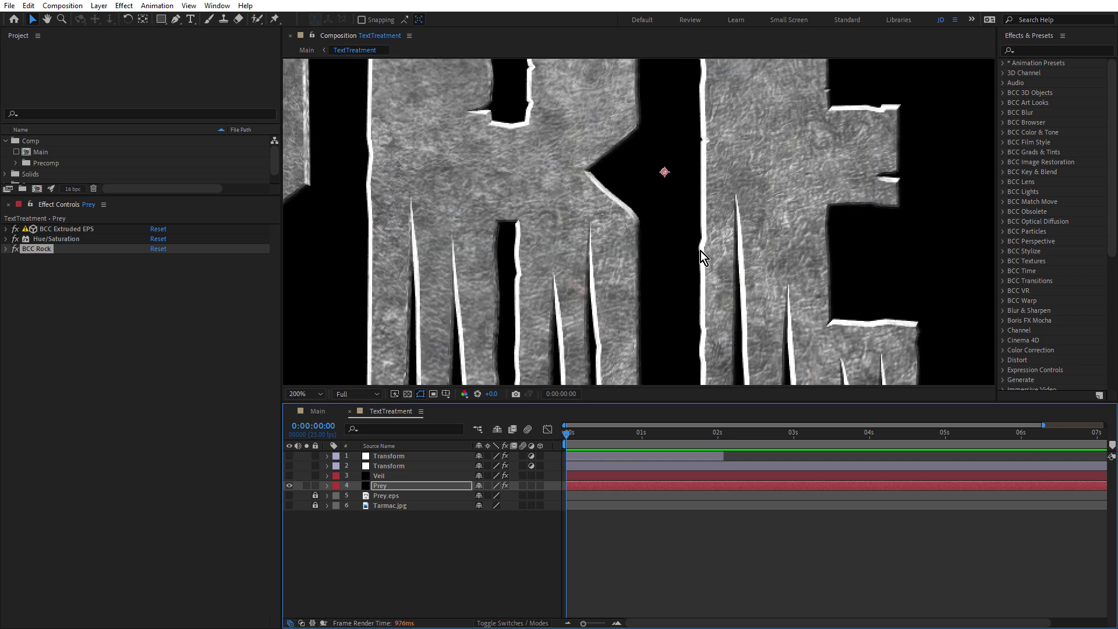
key(comma)
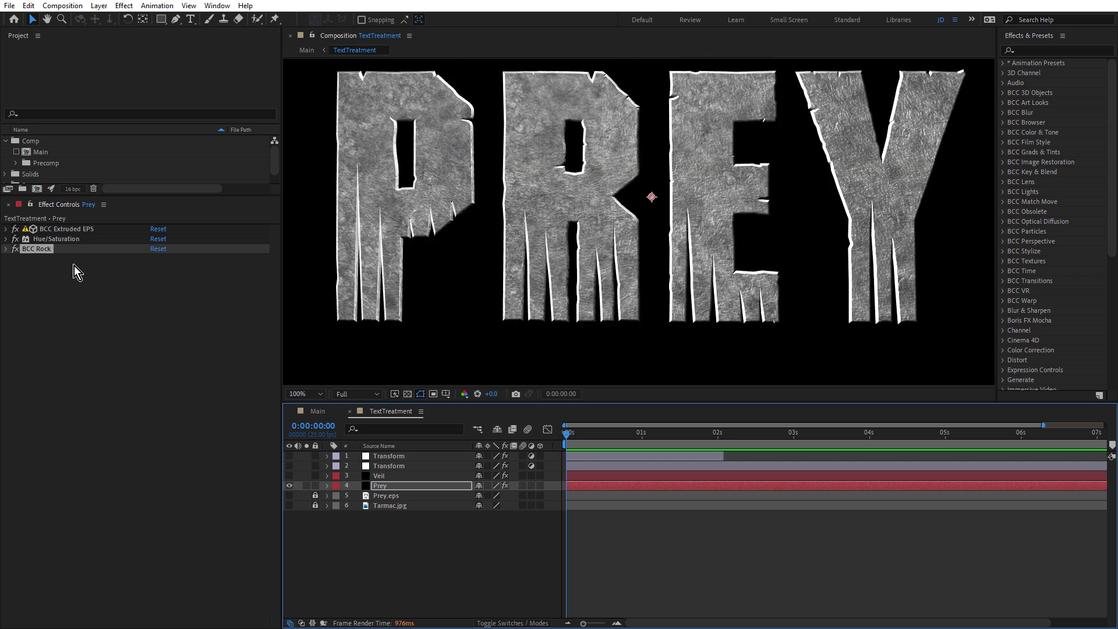
click(14, 249)
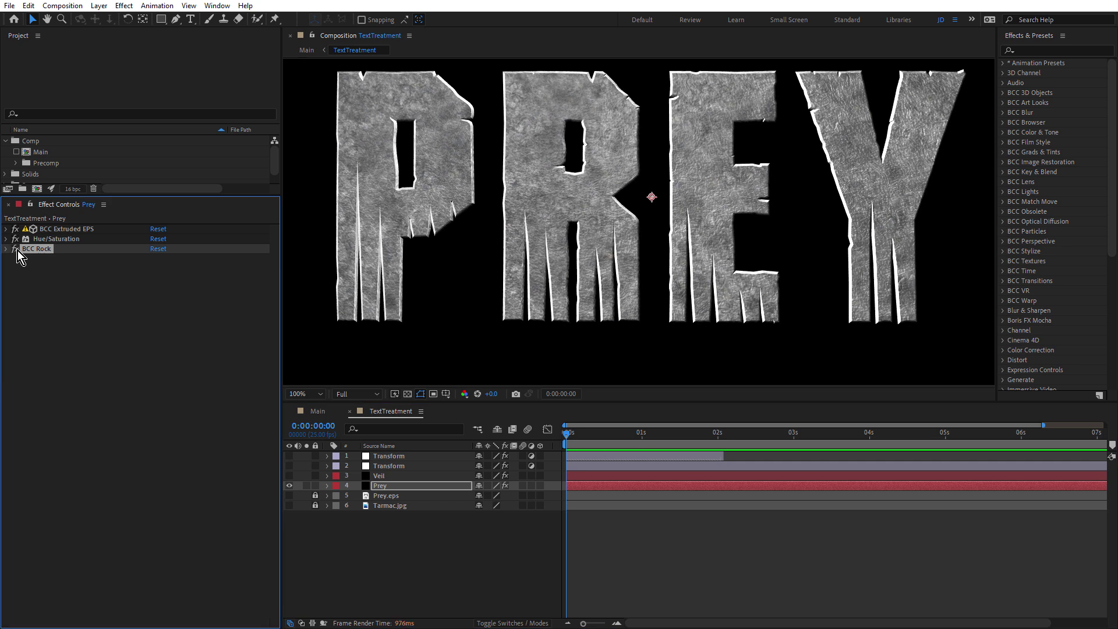
click(15, 250)
click(15, 251)
click(18, 249)
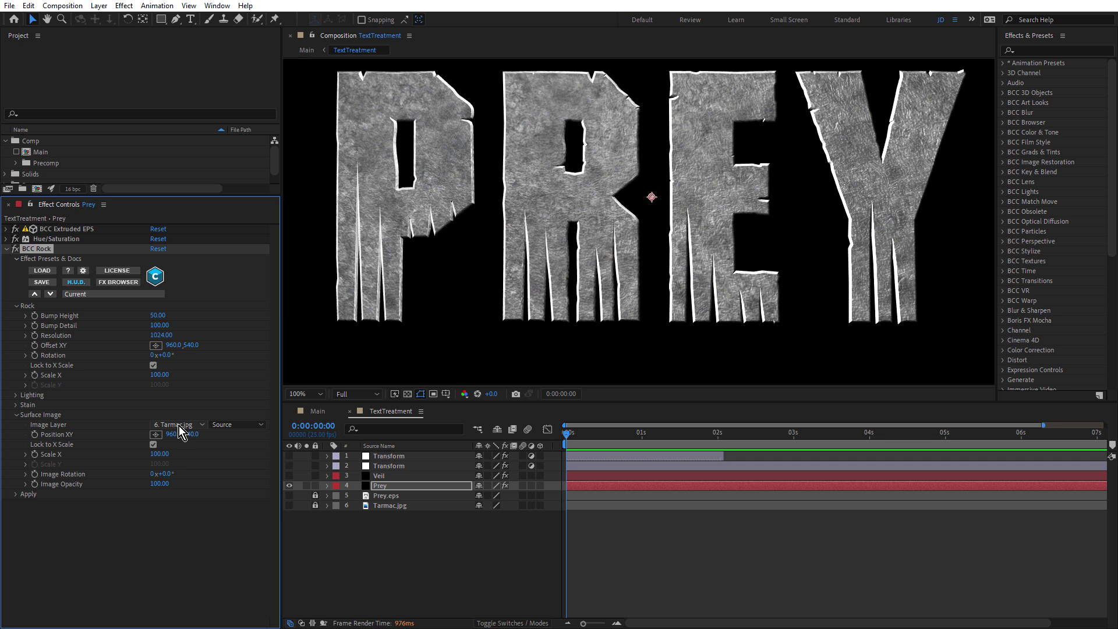
Step: Hide and lock the Tarmac.jpg background layer
click(290, 505)
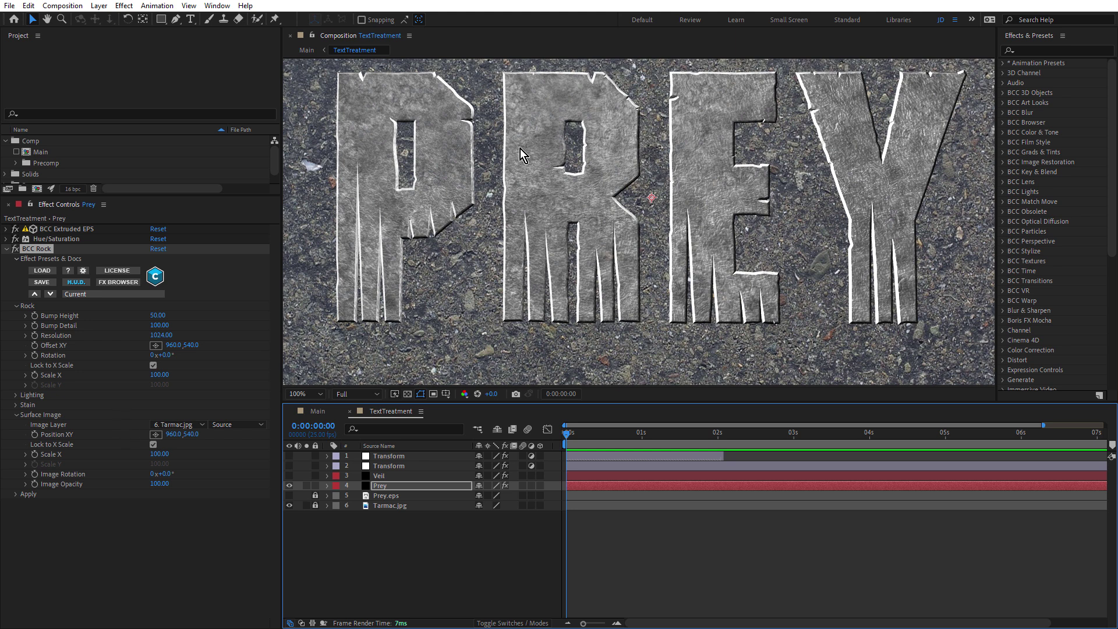
click(315, 505)
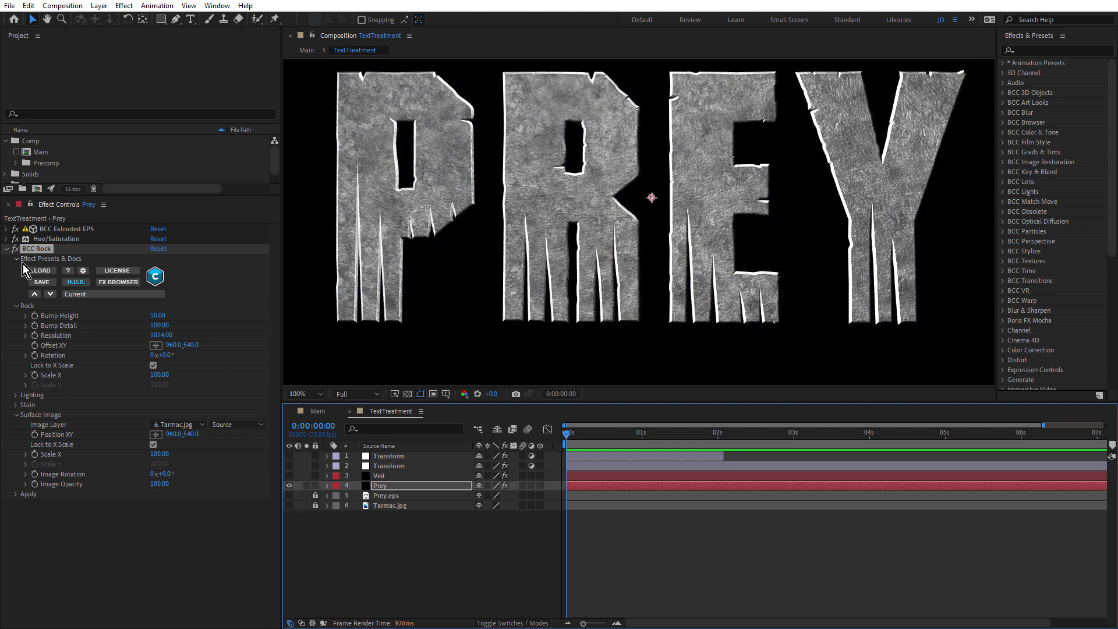
click(16, 251)
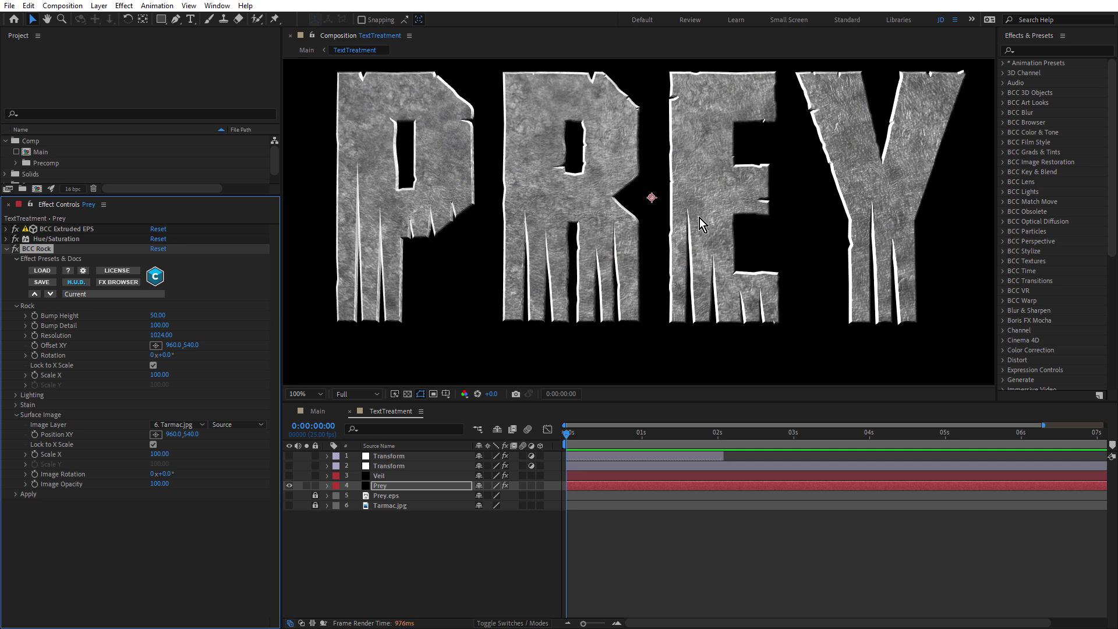
scroll(684, 223, down, 2)
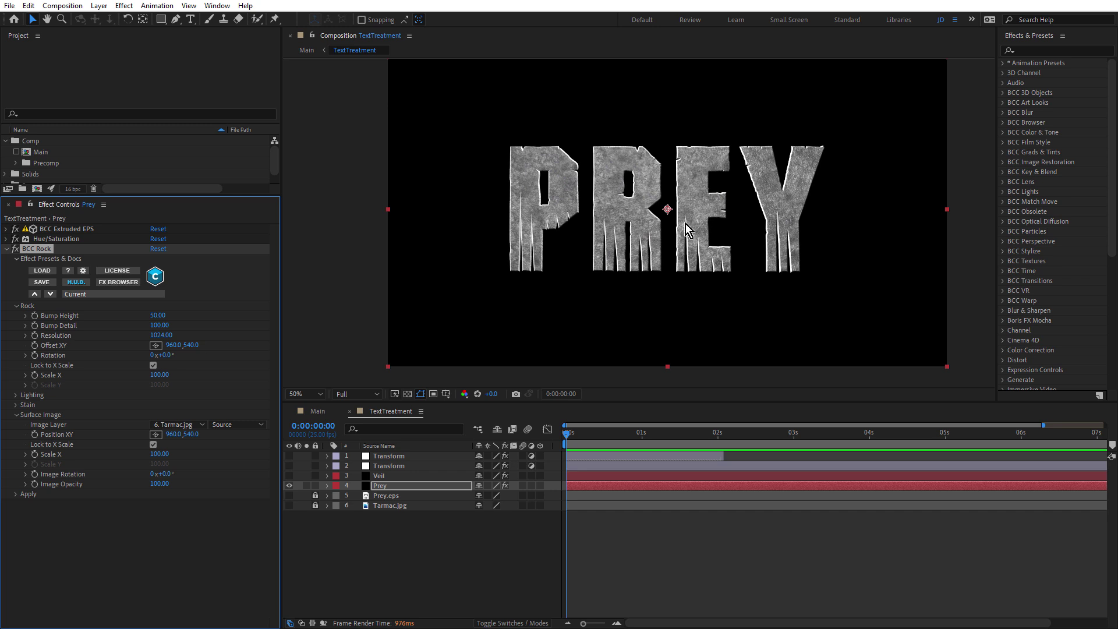
Step: Show Veil in Soft Light mode, check transparency, then re-enable Prey and both Transform layers
click(377, 477)
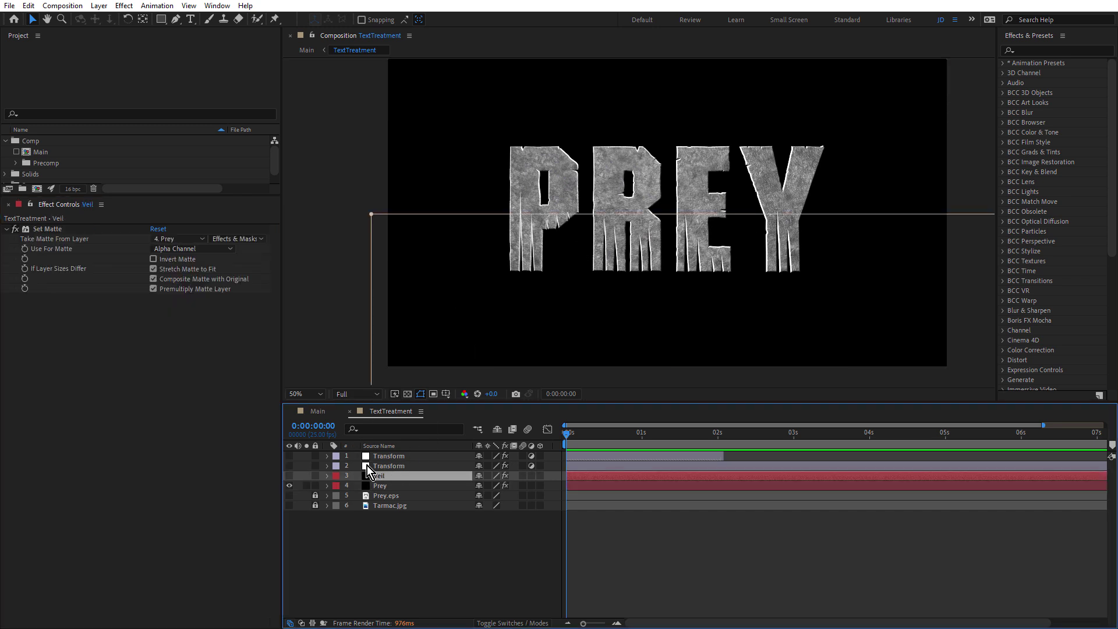
click(289, 475)
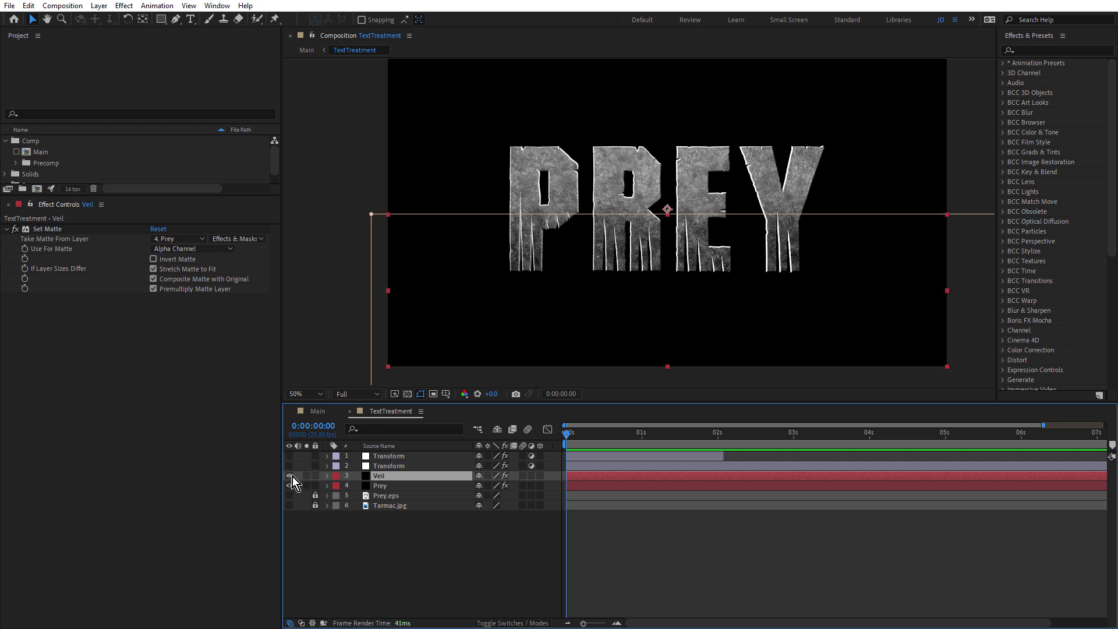
click(509, 622)
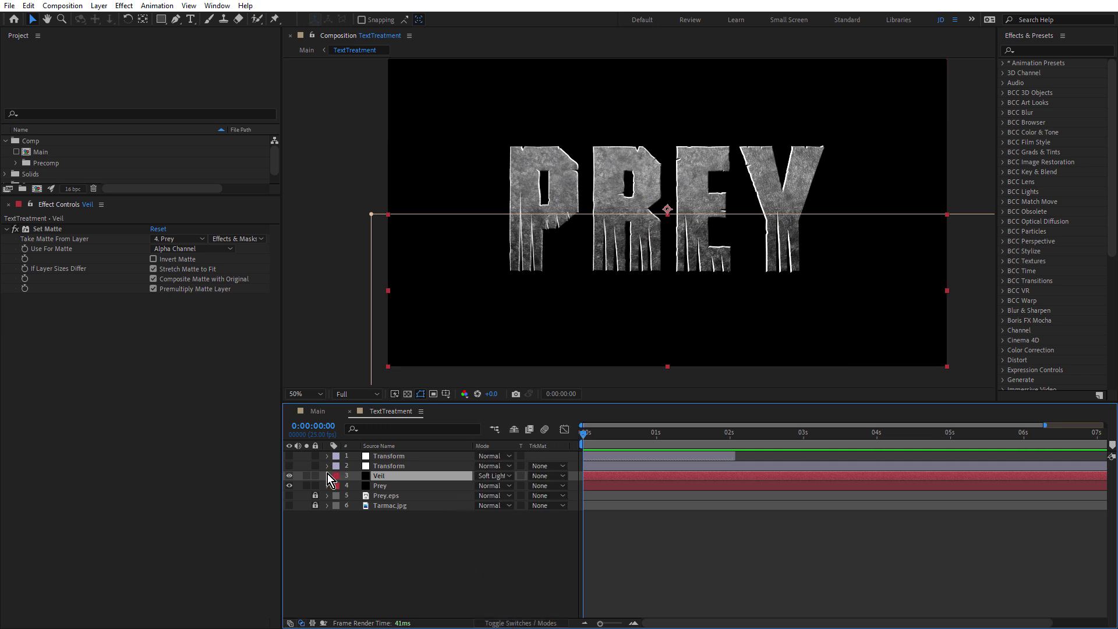
click(289, 486)
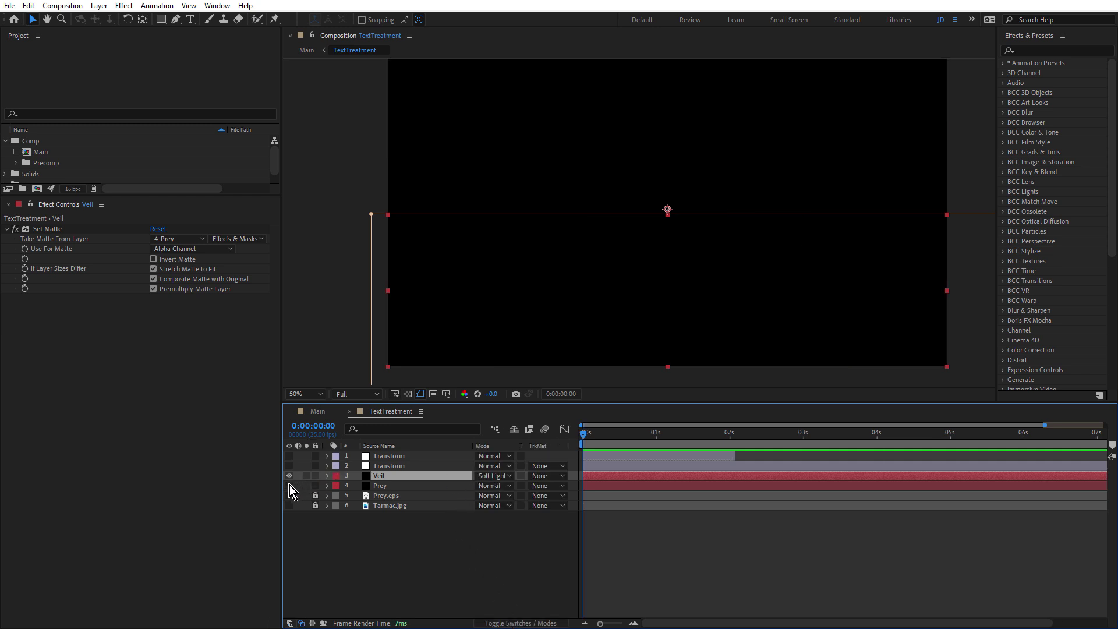
click(407, 394)
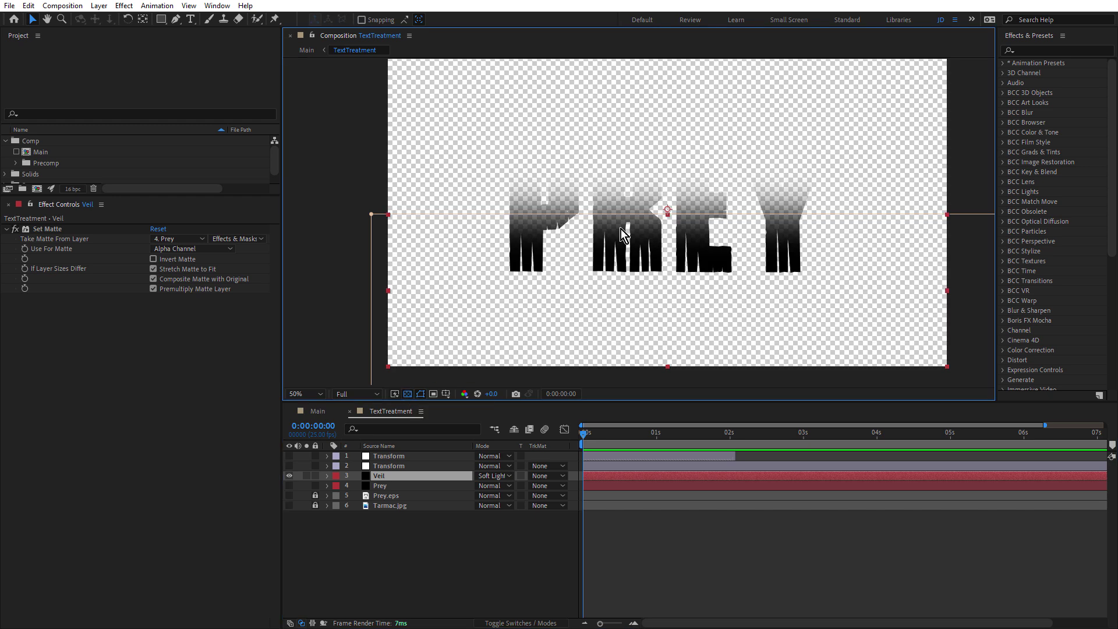
click(289, 485)
click(289, 465)
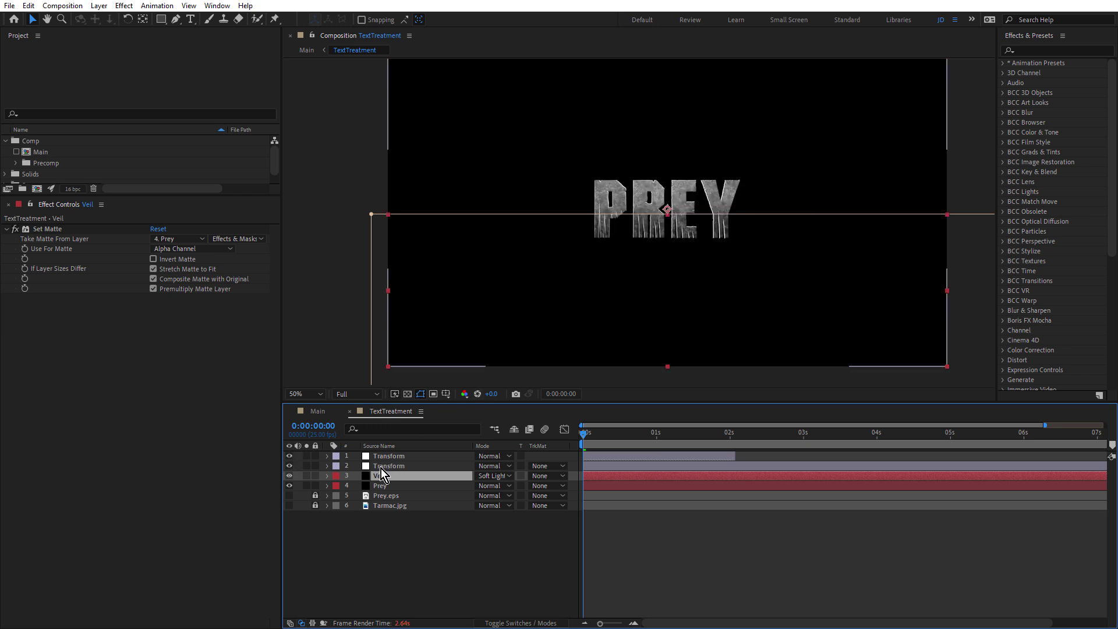
Step: Hide the first Transform layer, leaving only the second Transform layer visible and selected
key(F4)
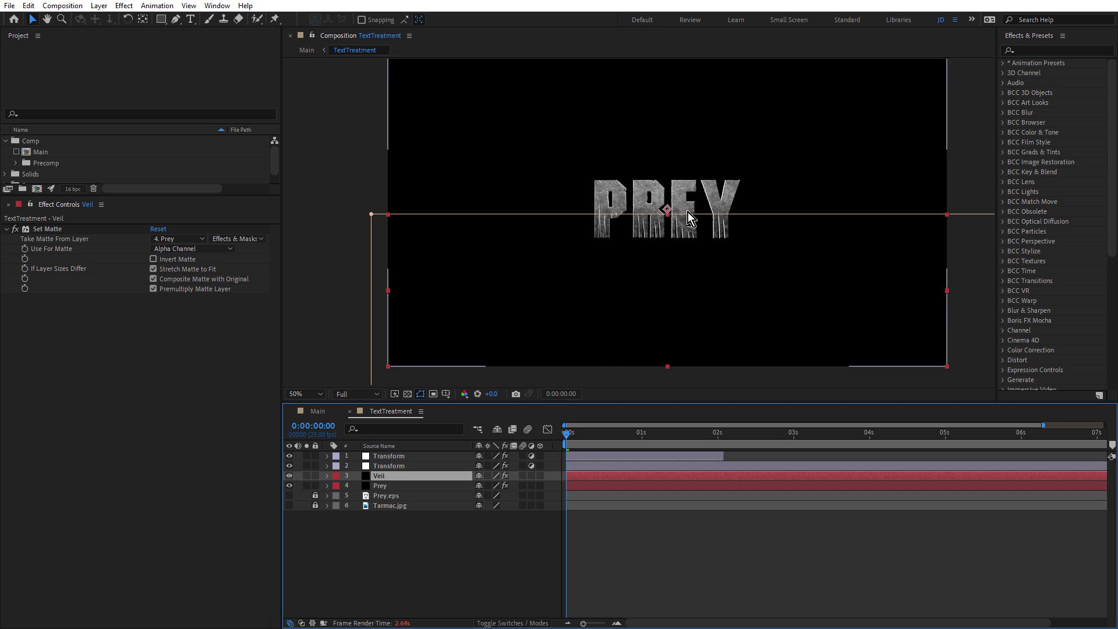
drag(290, 466, 289, 458)
click(289, 465)
click(399, 466)
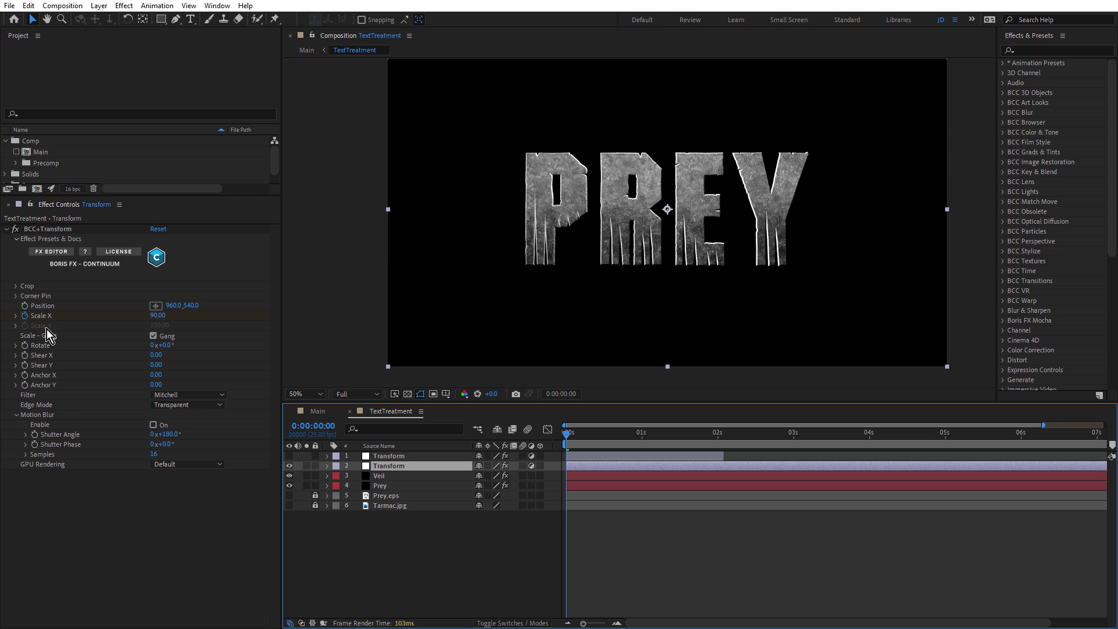
Step: Preview the title animation, return to the start, and make the Prey layer 3D
drag(575, 435, 976, 486)
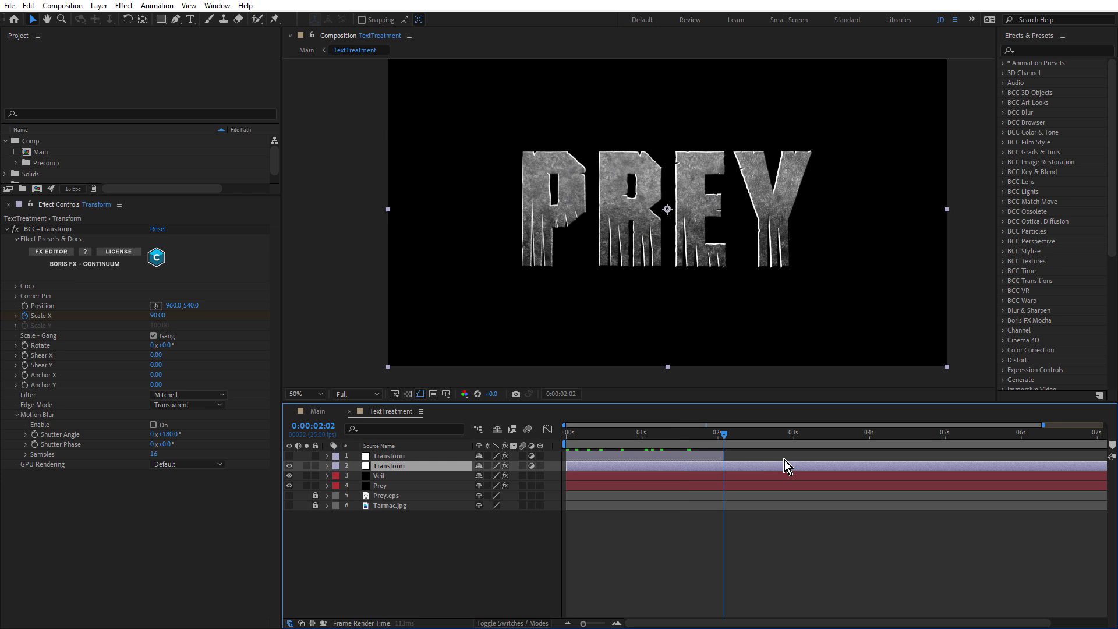
key(Home)
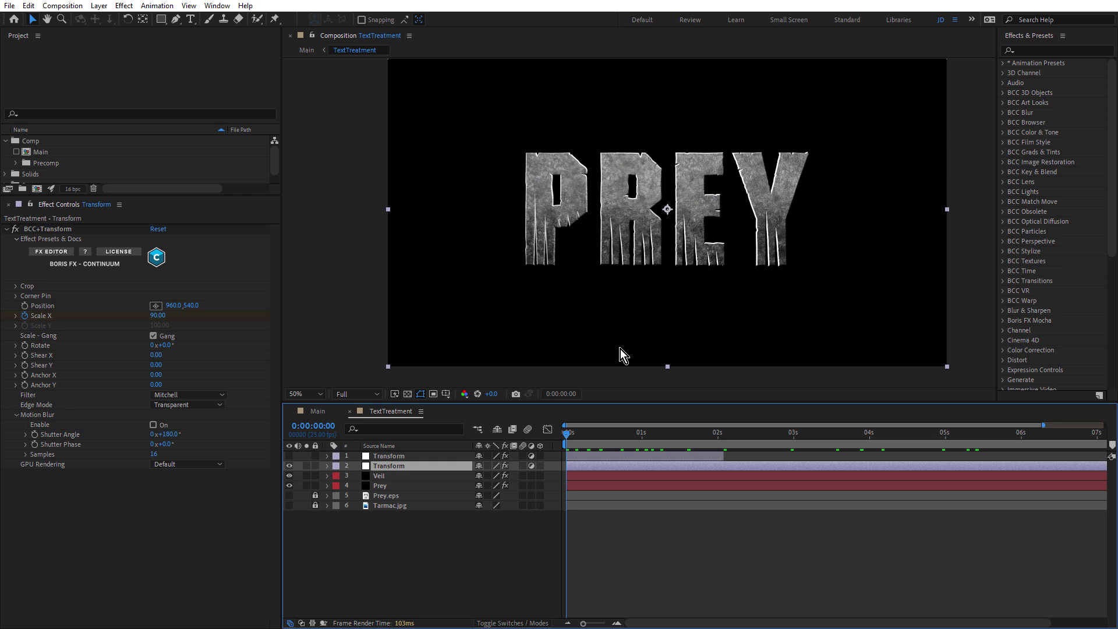
click(542, 487)
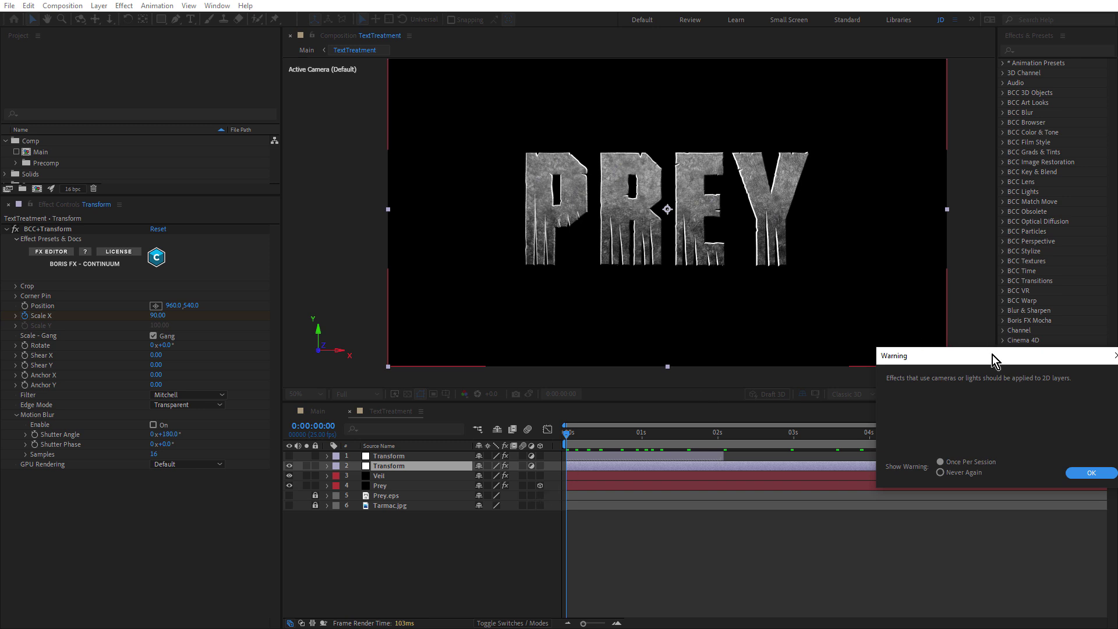
Step: Dismiss the camera-effects warning and turn the first Transform layer back on
drag(993, 355, 741, 226)
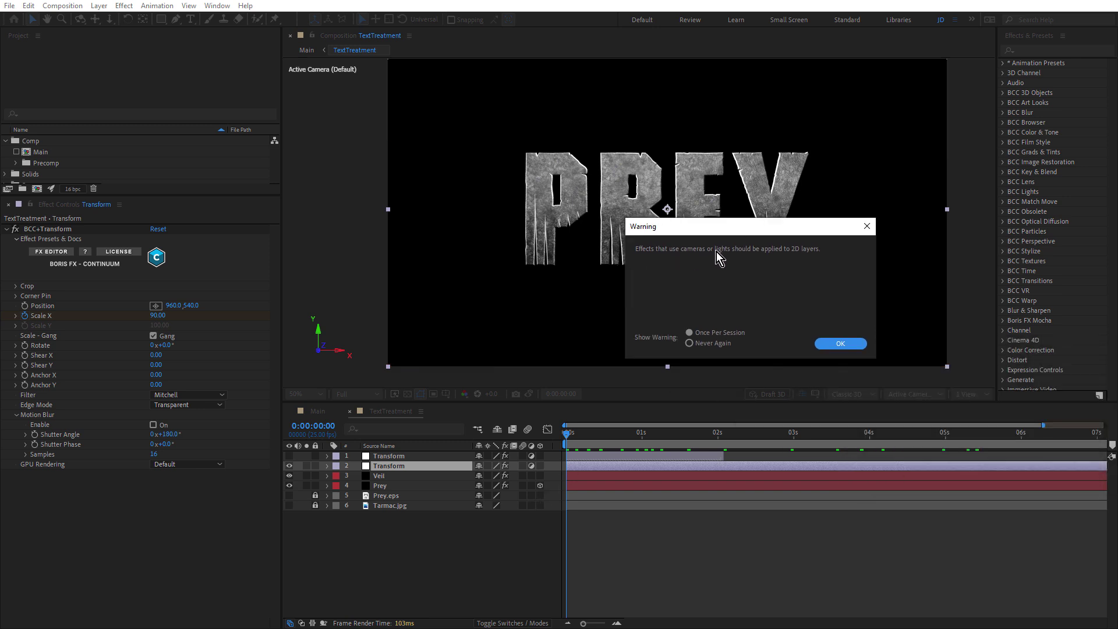
click(867, 228)
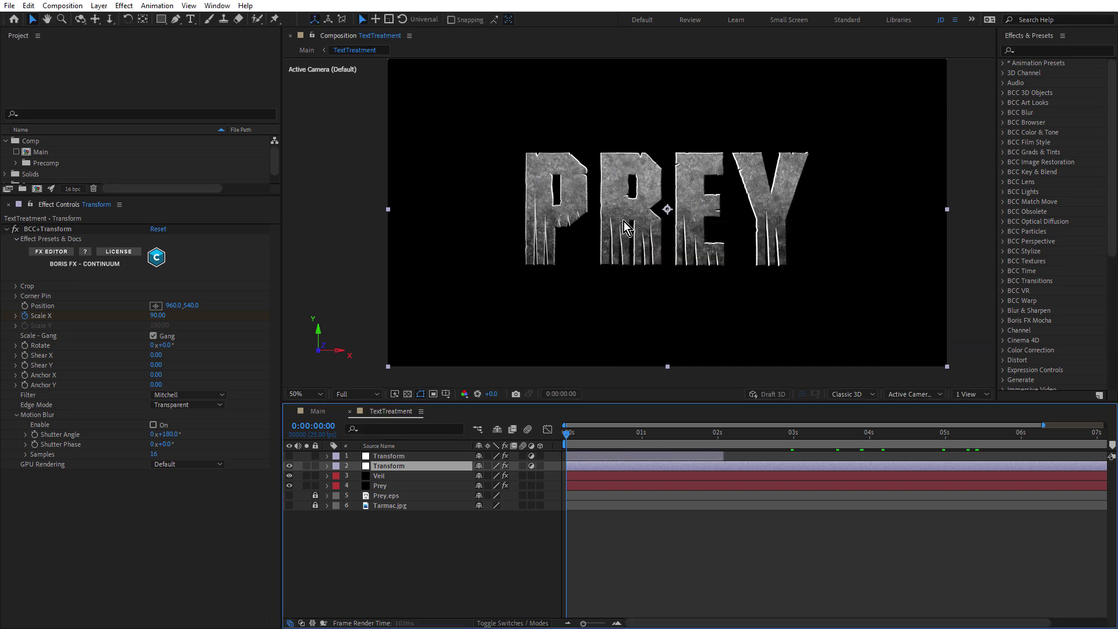
click(394, 456)
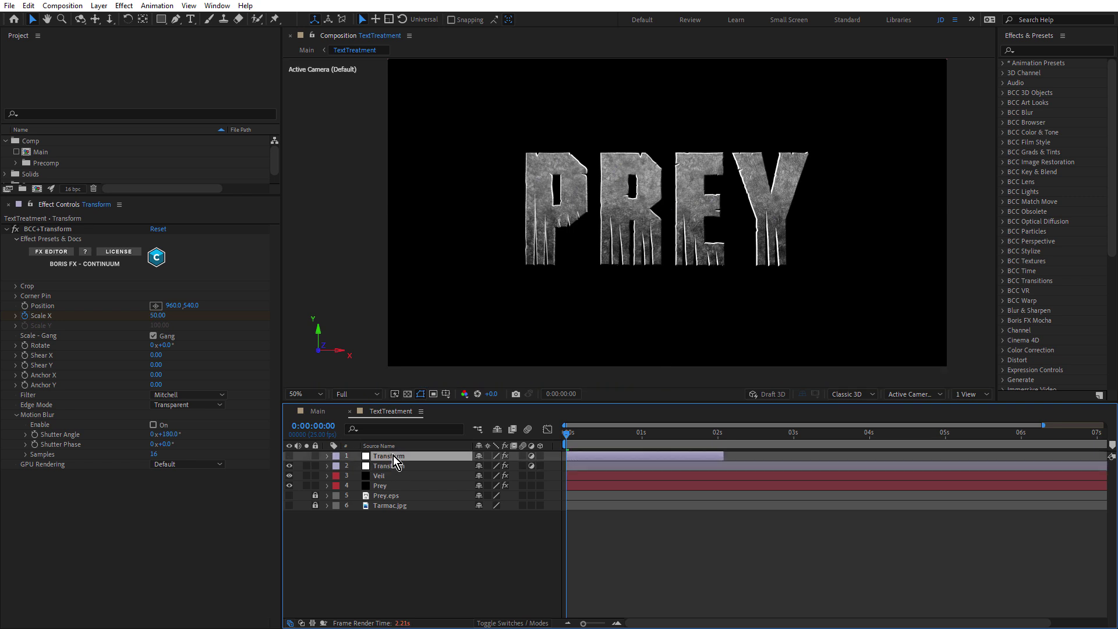
click(289, 457)
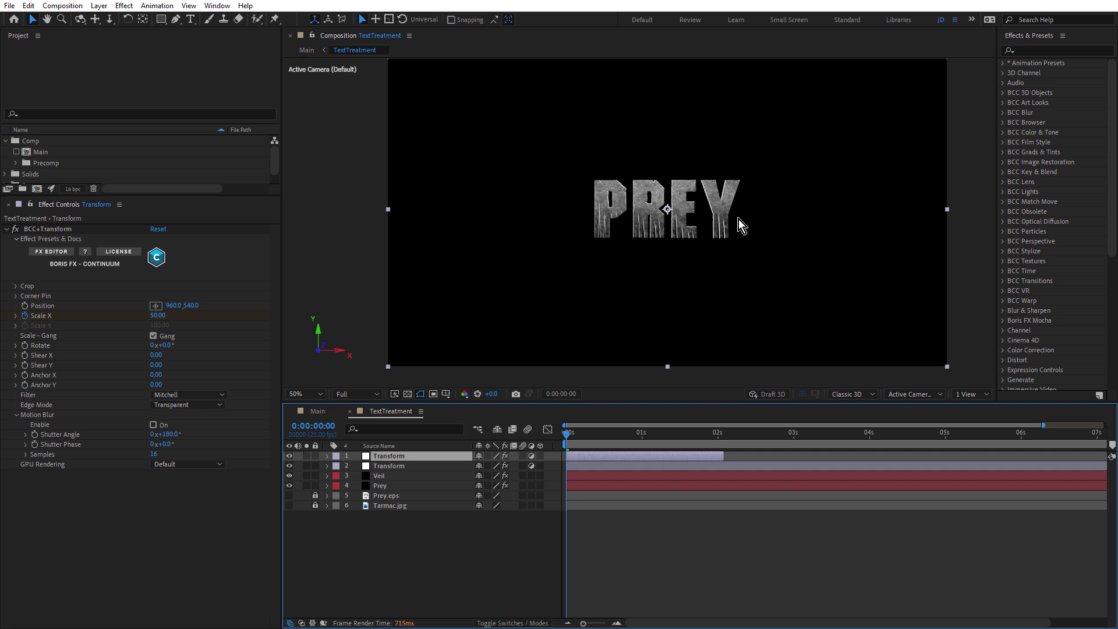
Step: From Main, open the Cloak precomp, solo StockImage, and open the StockImage precomp
click(315, 412)
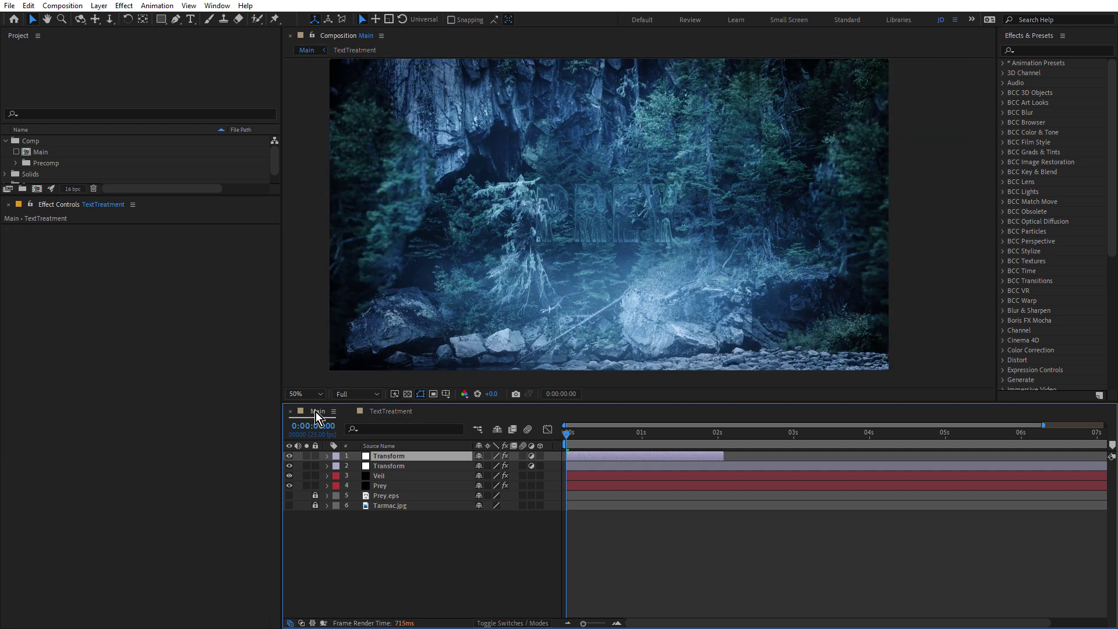
click(385, 554)
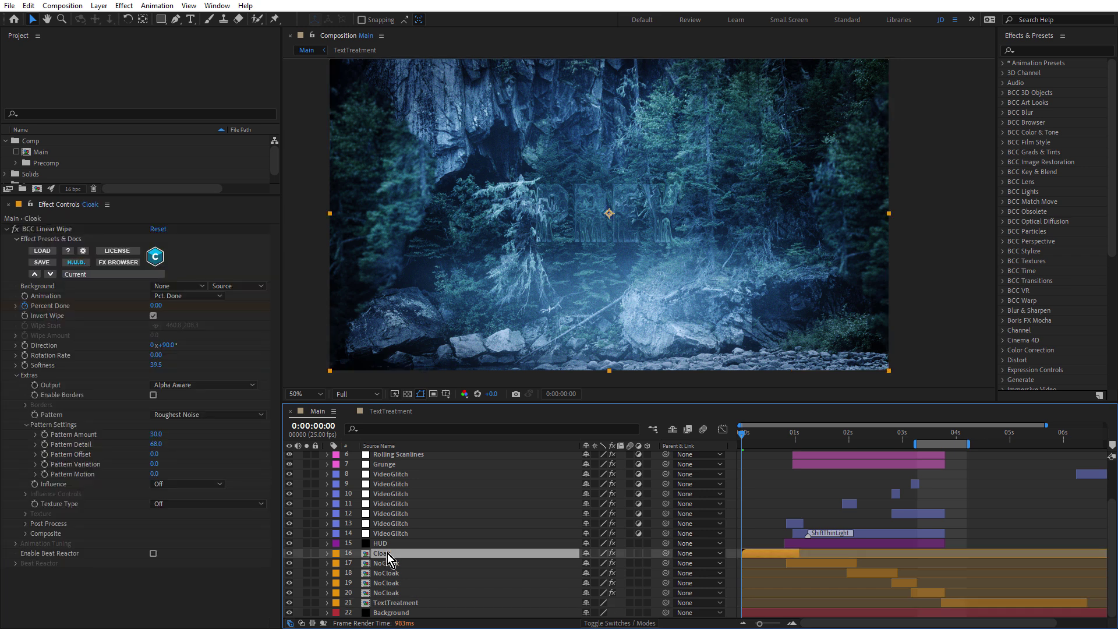
double_click(387, 553)
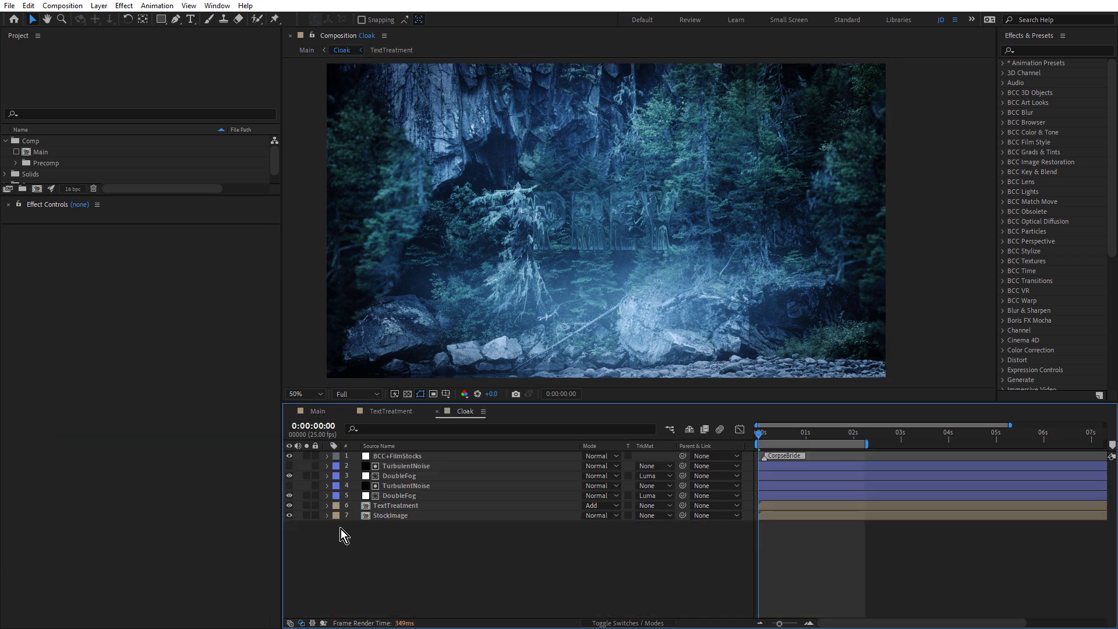
click(307, 516)
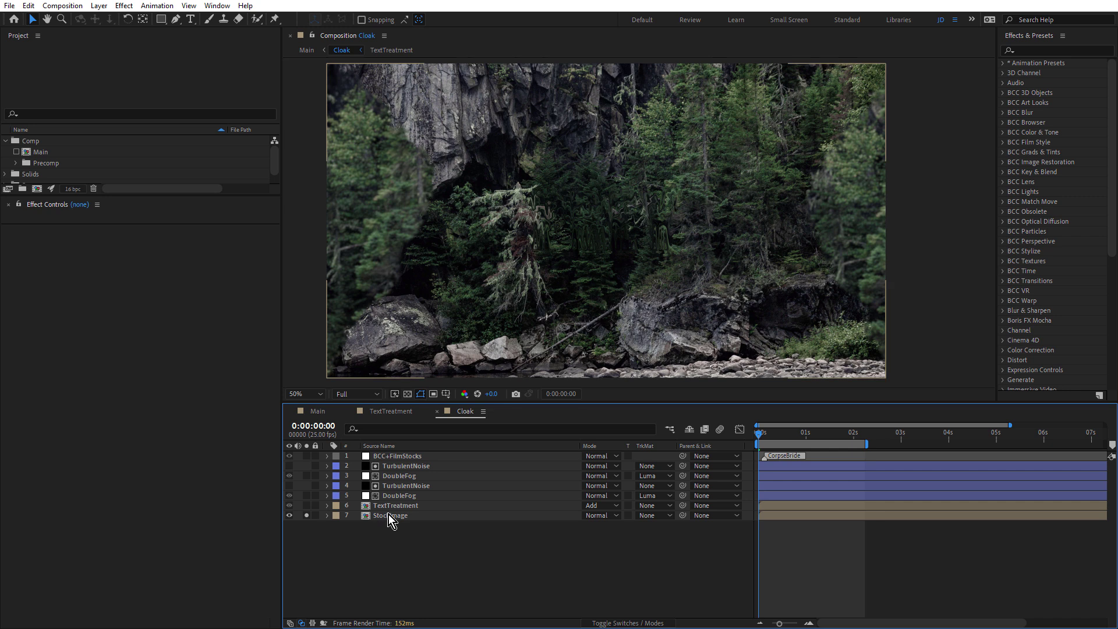
double_click(391, 516)
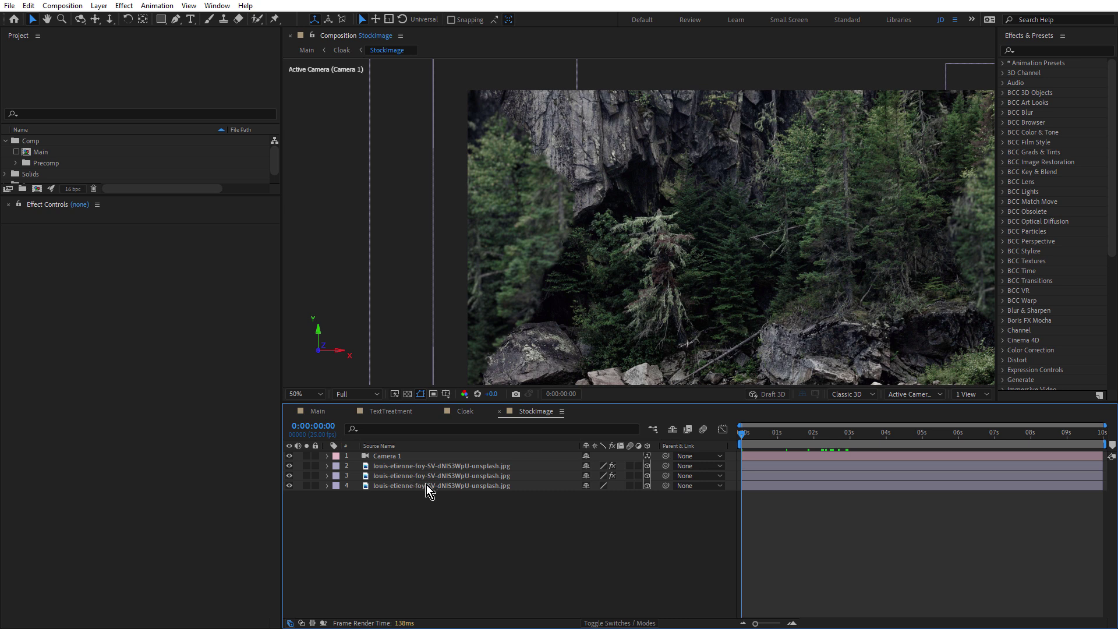
Step: Solo the bottom image layer and reveal Camera 1's keyframed Position
click(427, 485)
click(307, 486)
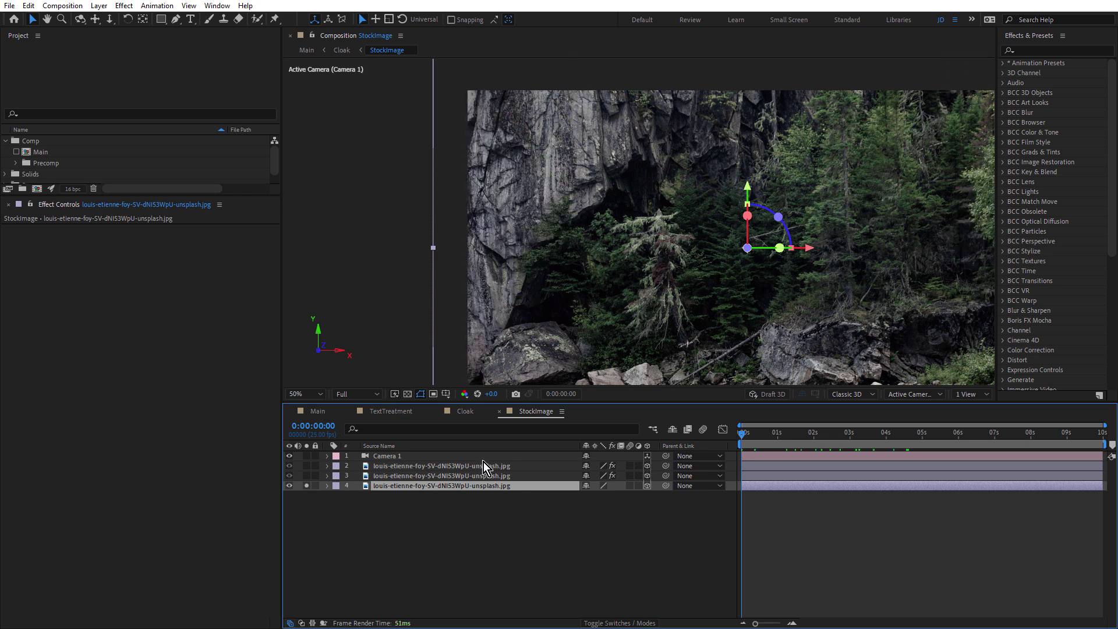
click(403, 457)
key(p)
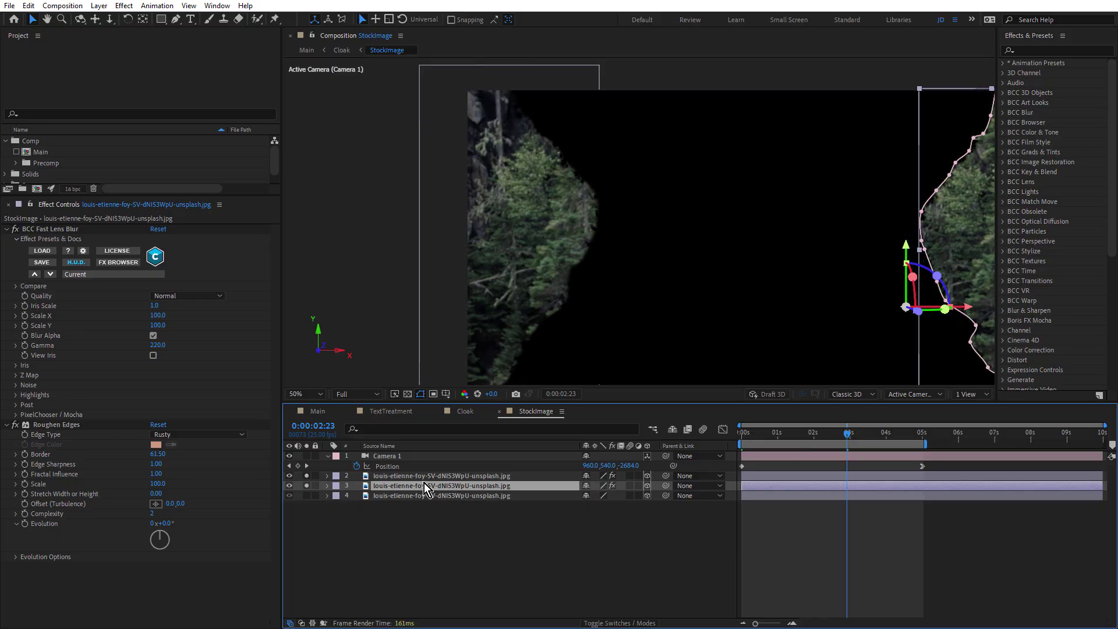
Step: Solo the second image layer and view the scene from the Top, zoomed out
click(423, 477)
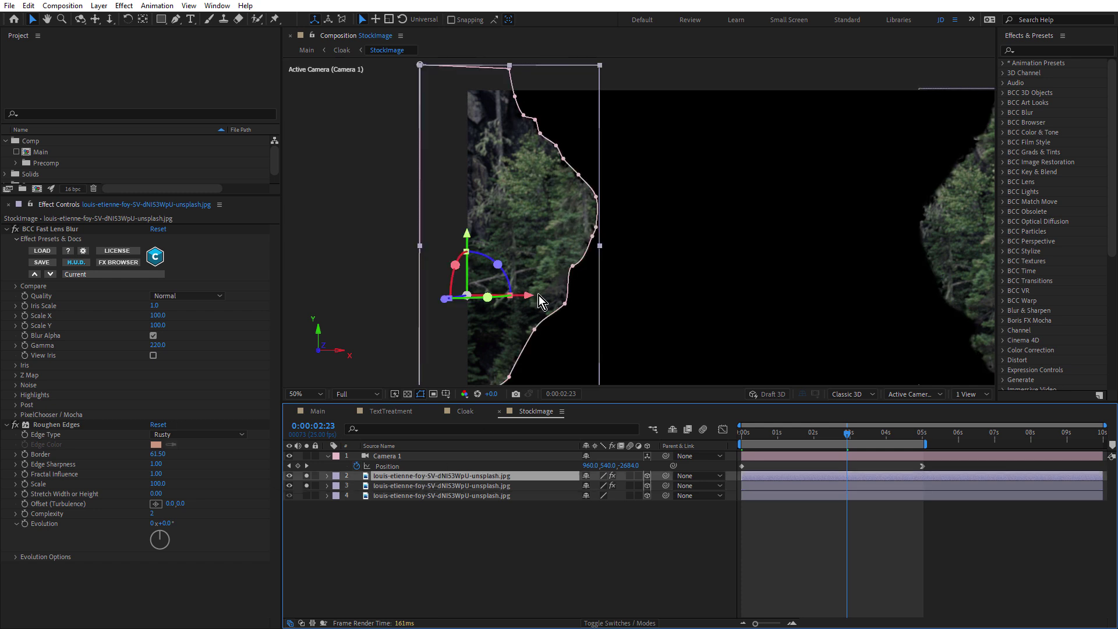
key(comma)
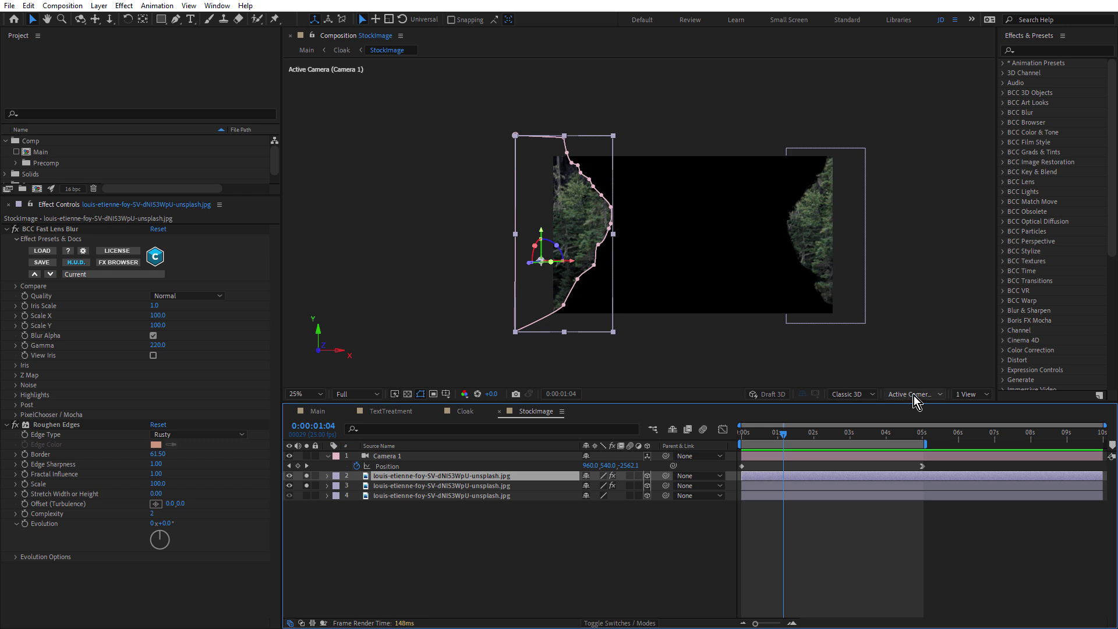
click(914, 401)
click(901, 476)
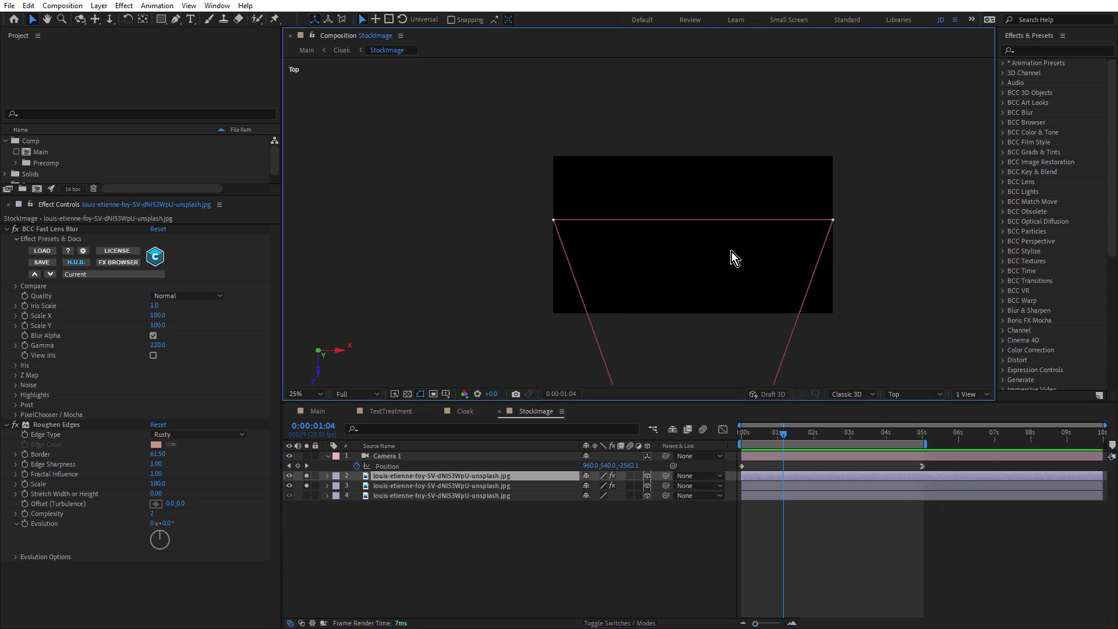
key(comma)
Step: Frame the three image layers and the camera in Top view, then deselect them
click(423, 499)
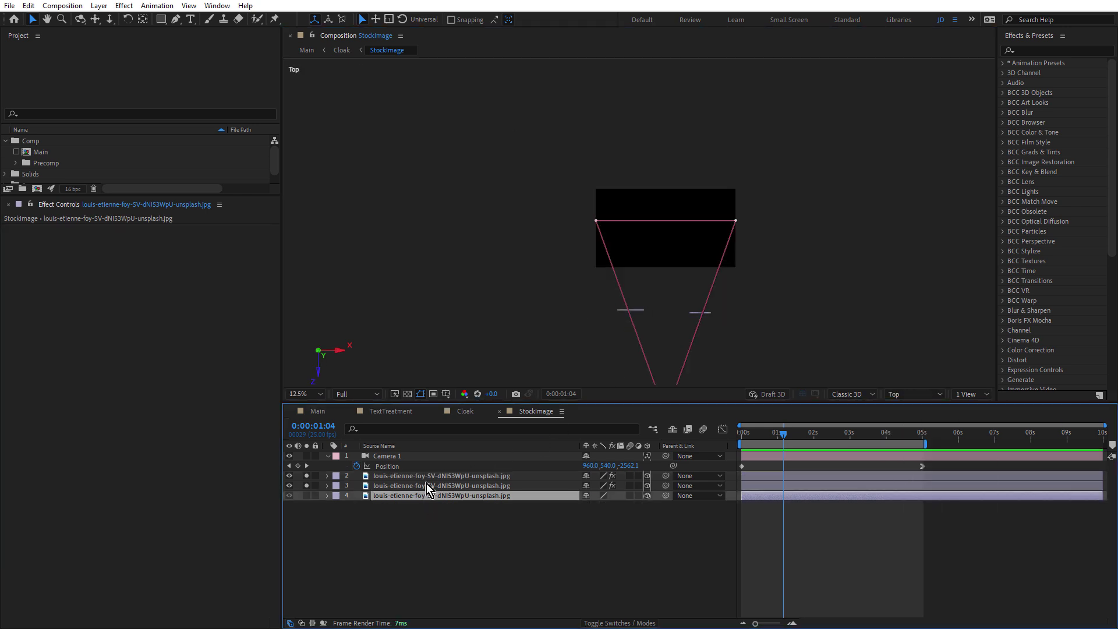
shift+click(428, 478)
key(period)
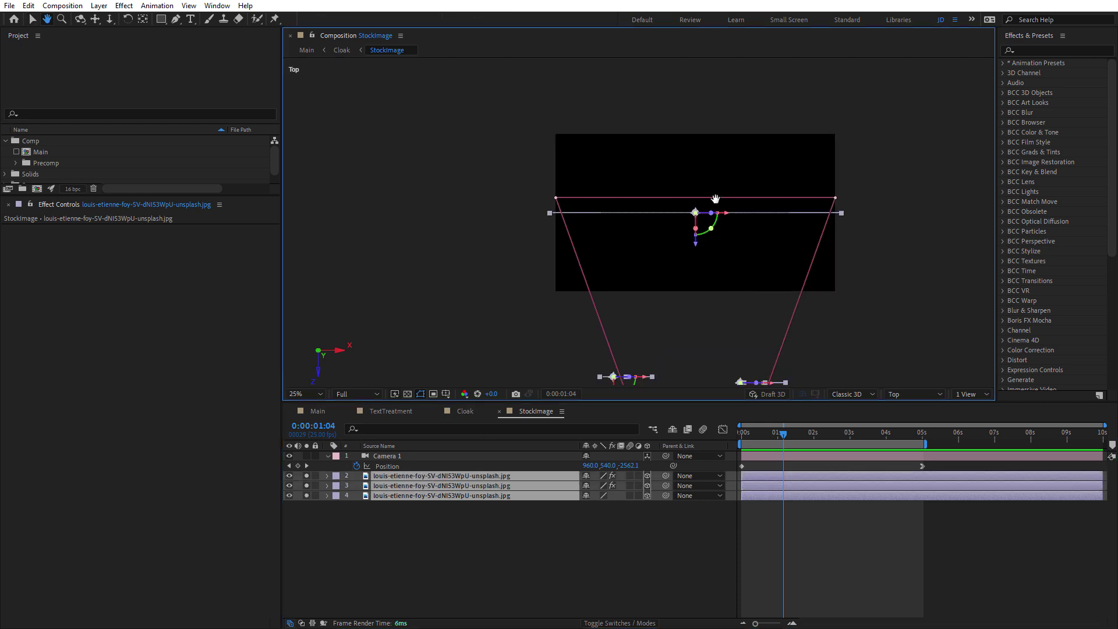
drag(744, 311, 720, 201)
key(v)
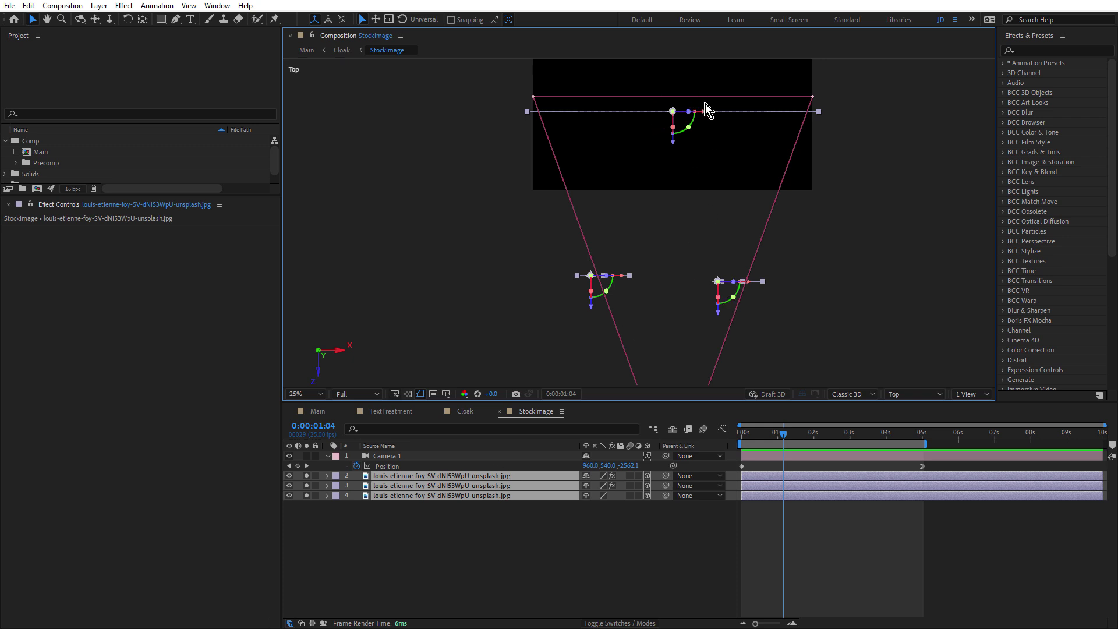
click(444, 540)
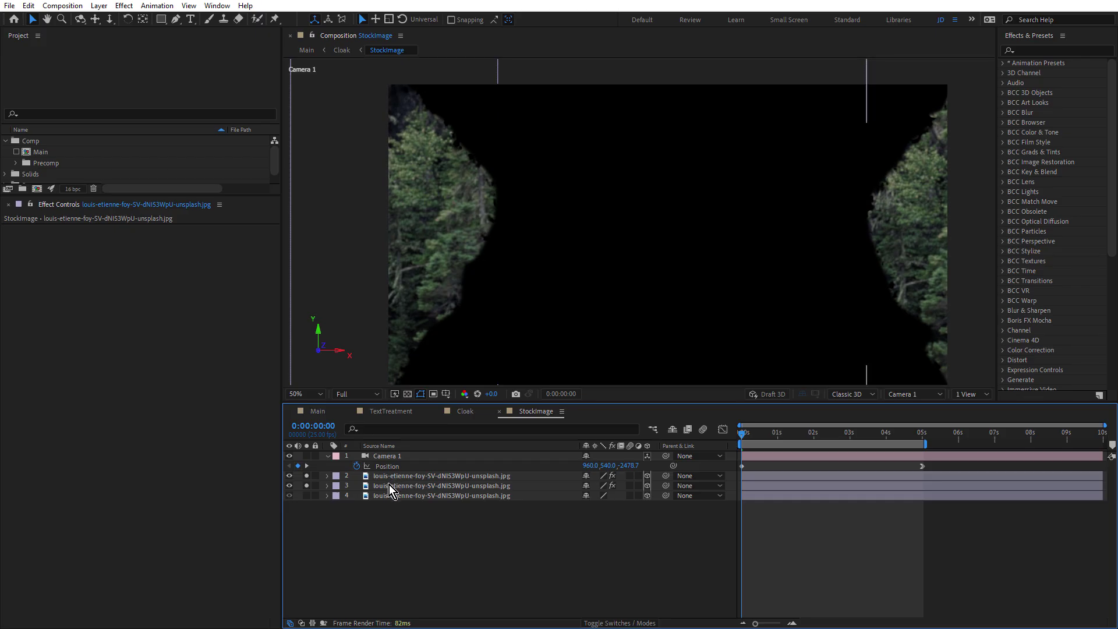
click(388, 485)
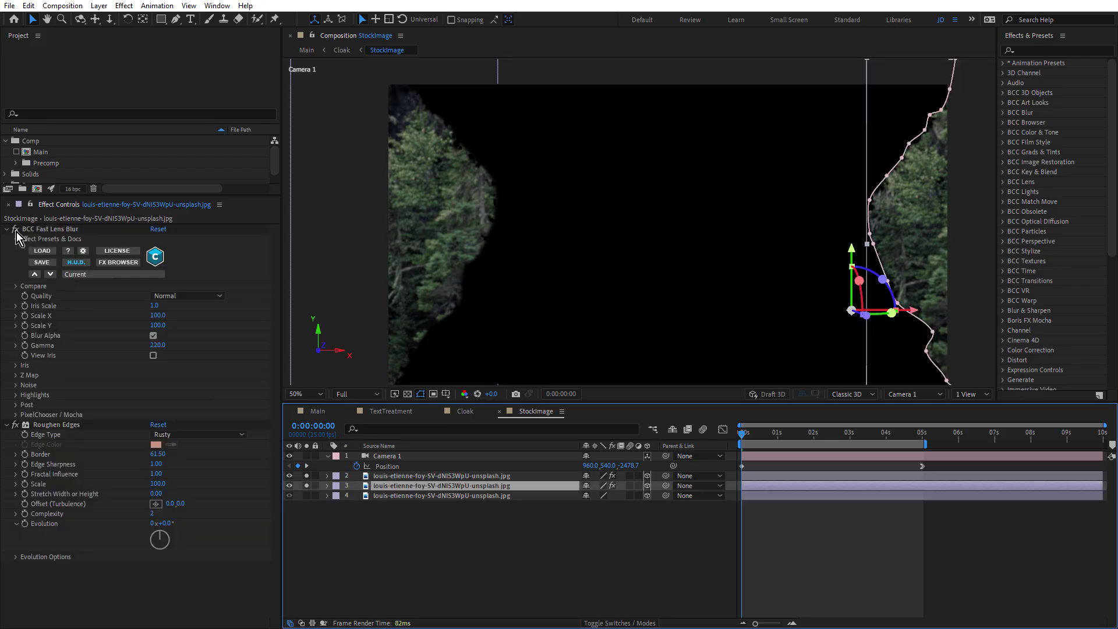
click(16, 425)
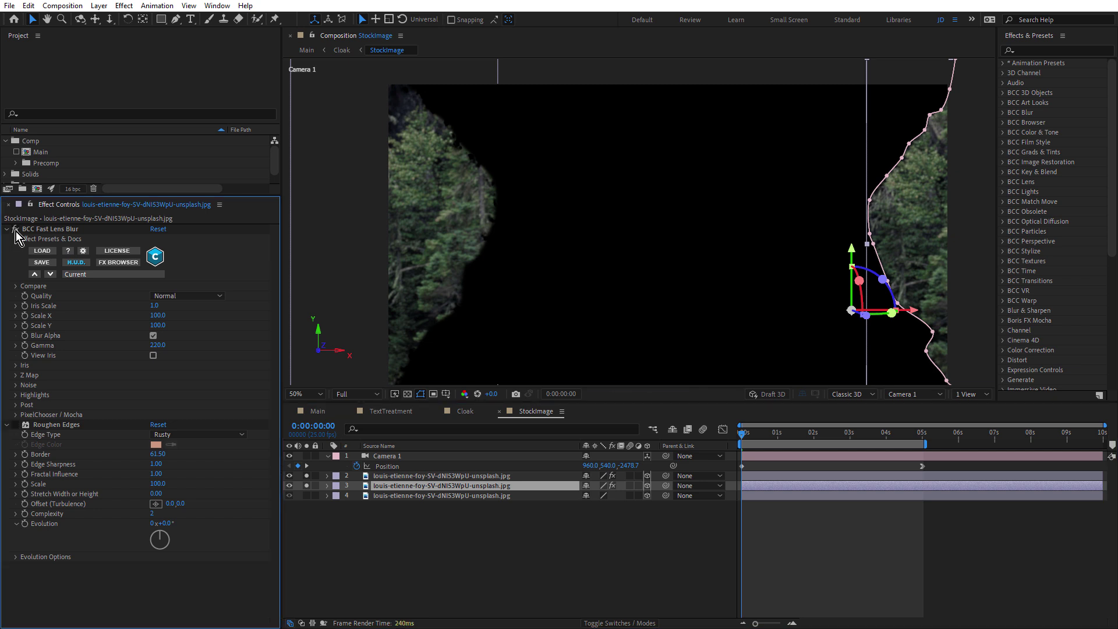
scroll(934, 244, up, 2)
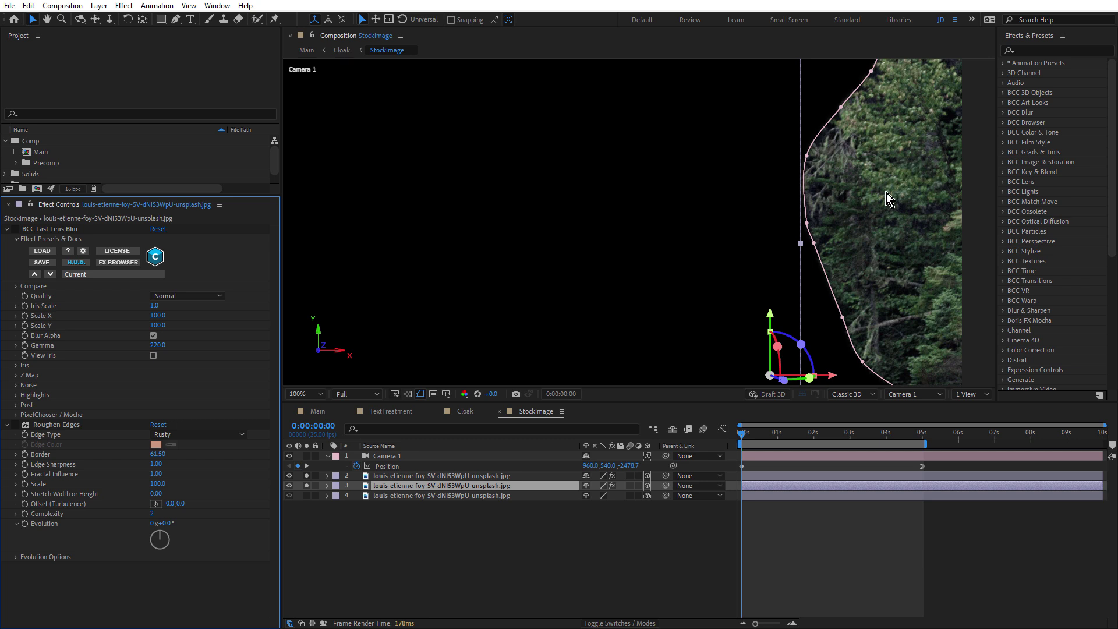
scroll(872, 196, down, 2)
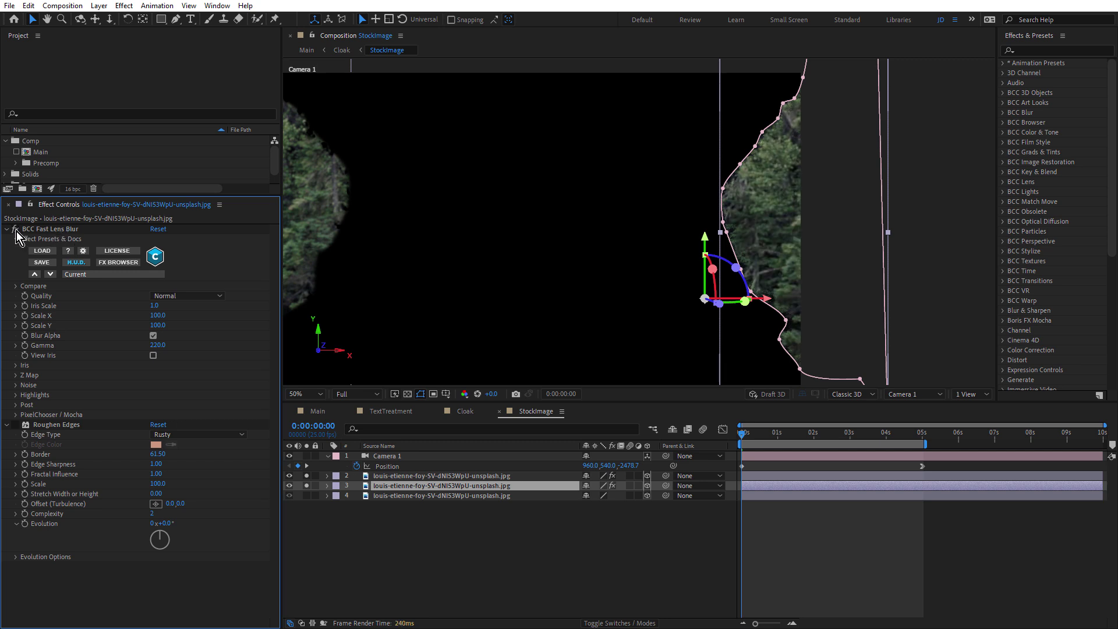
scroll(766, 211, up, 2)
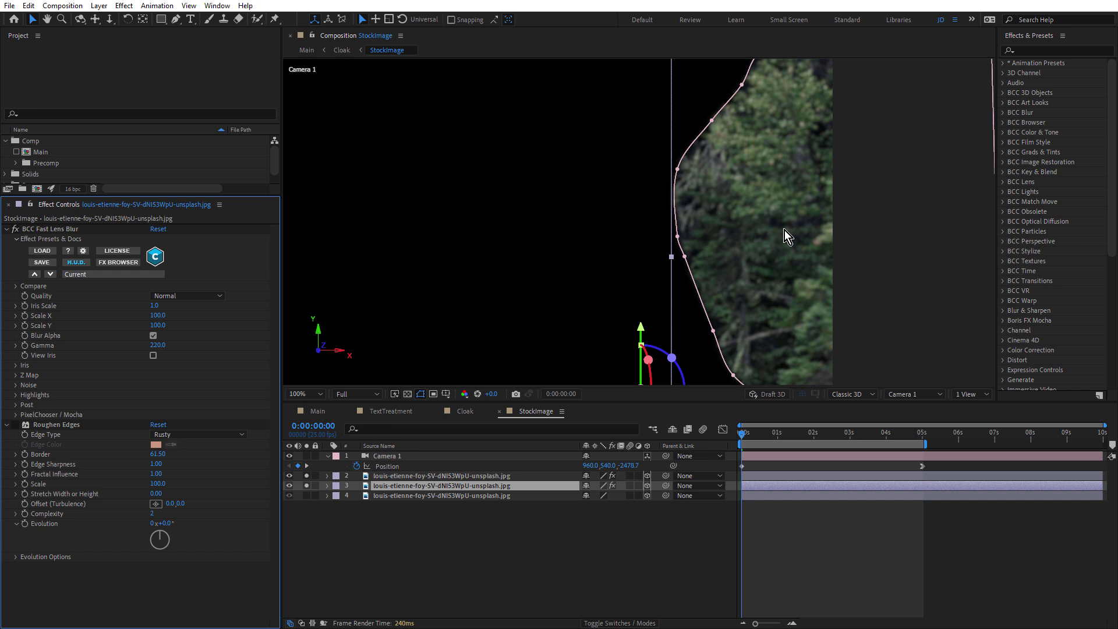
scroll(759, 211, down, 2)
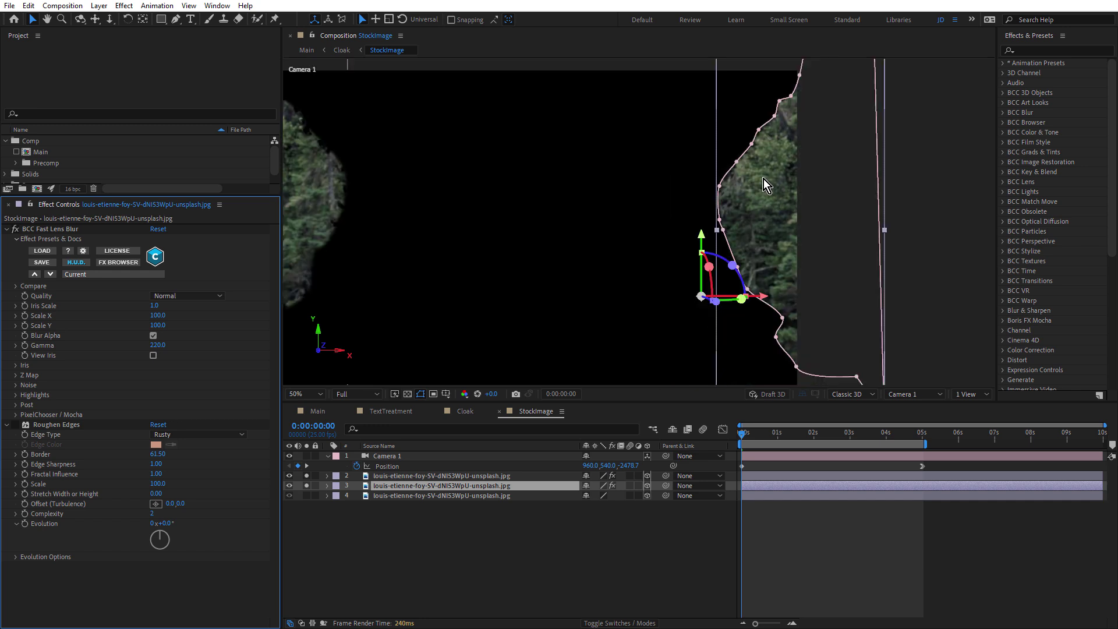
scroll(745, 158, up, 2)
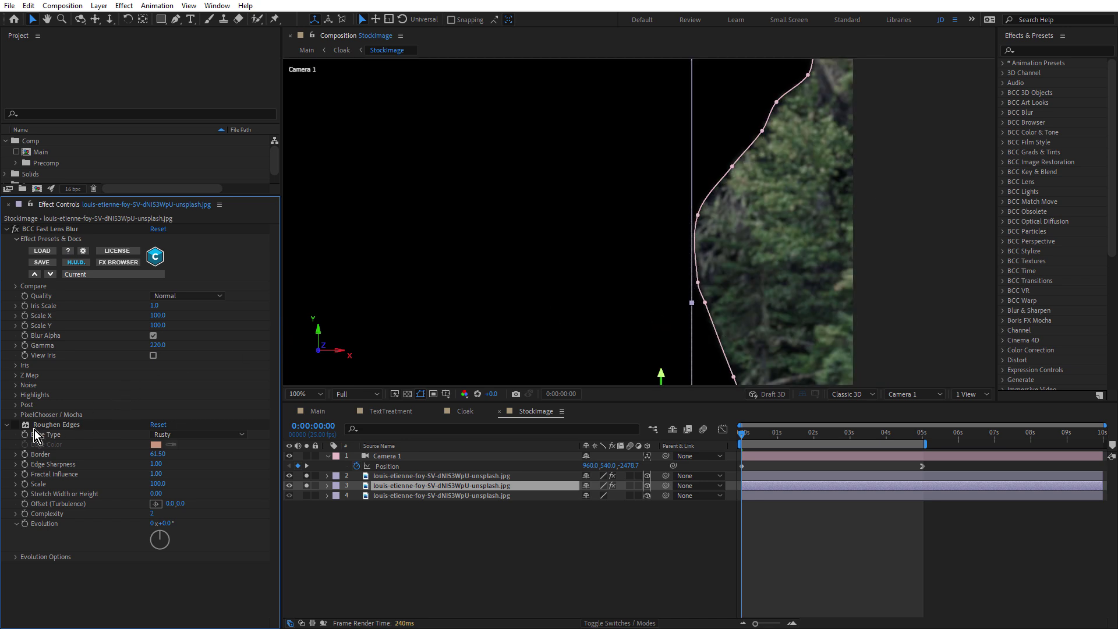
click(54, 425)
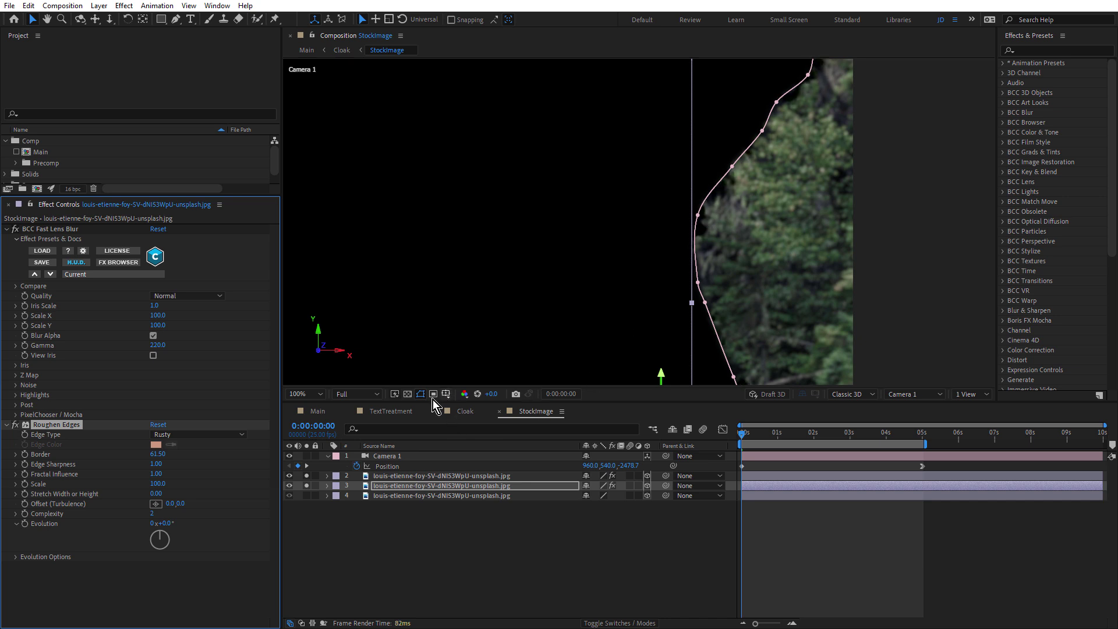
Step: In alpha view, widen layer 3's Rusty Roughen Edges border to 220.20, then return to colour
alt+click(463, 396)
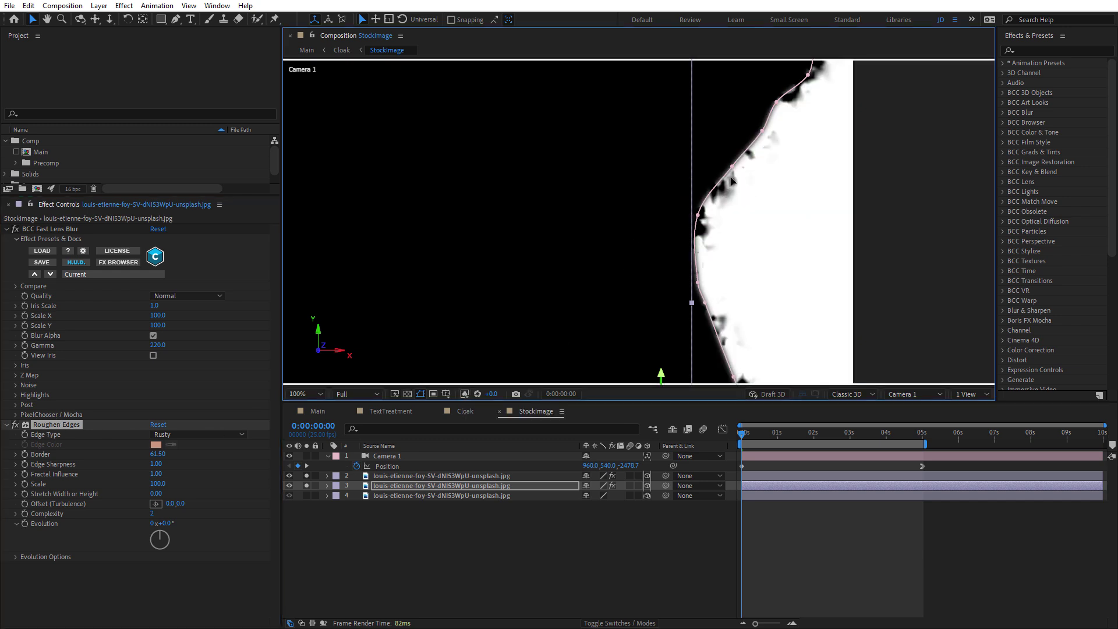
click(173, 435)
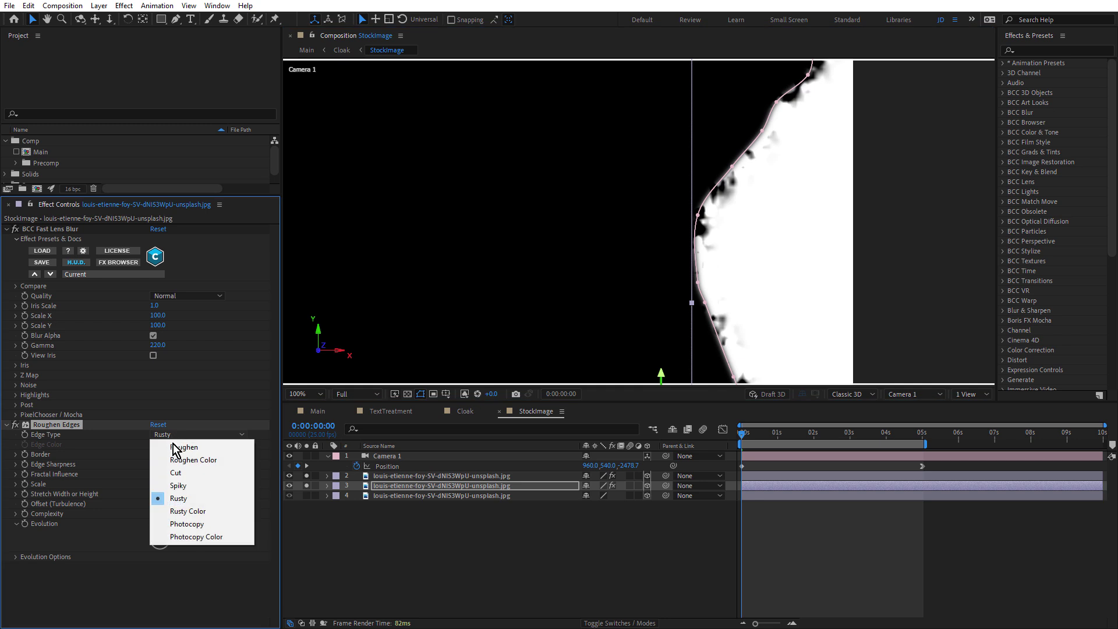
click(110, 577)
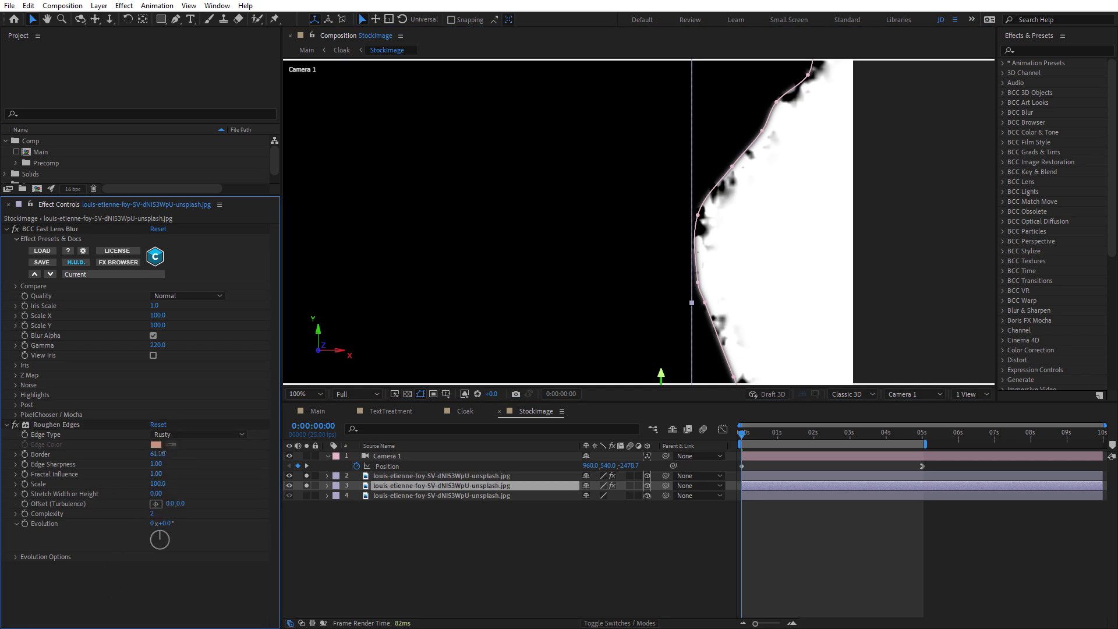
drag(158, 454, 227, 456)
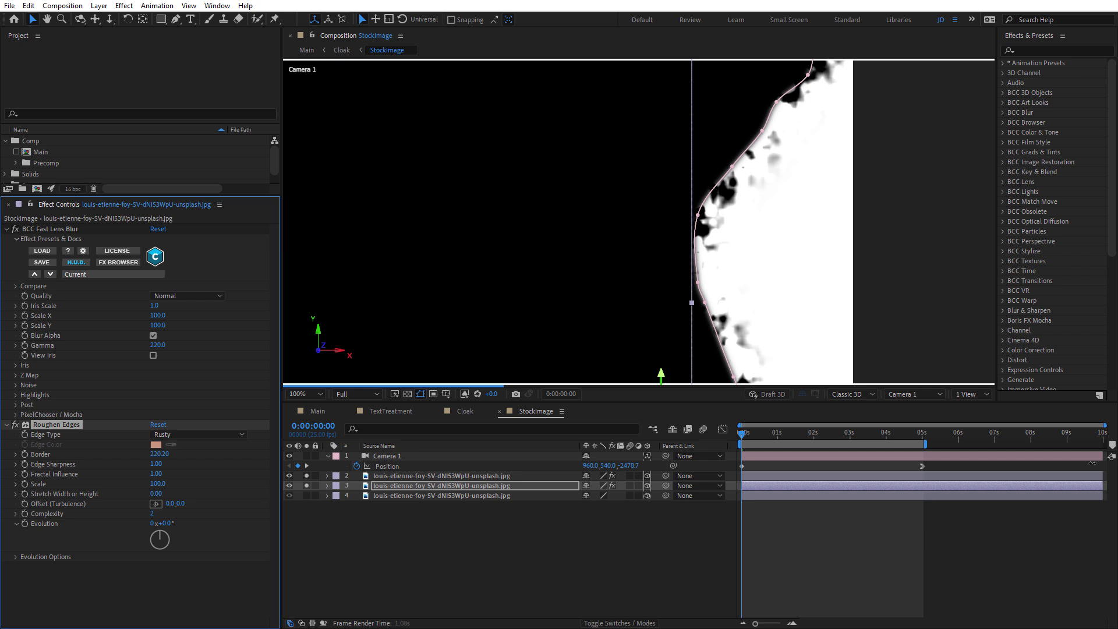
key(alt+4)
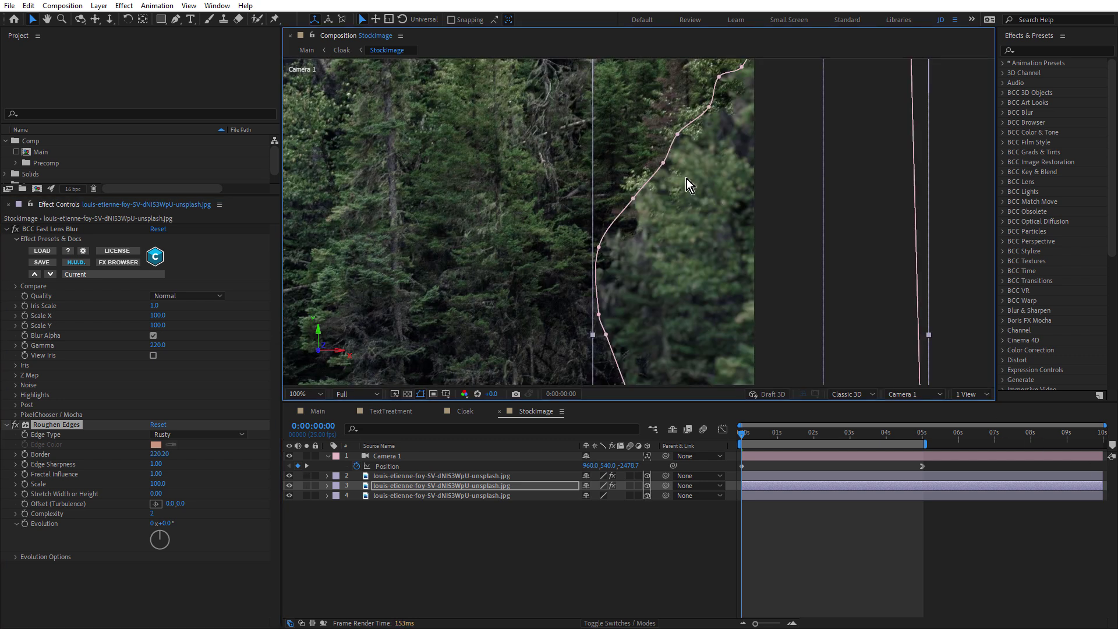
scroll(687, 185, up, 1)
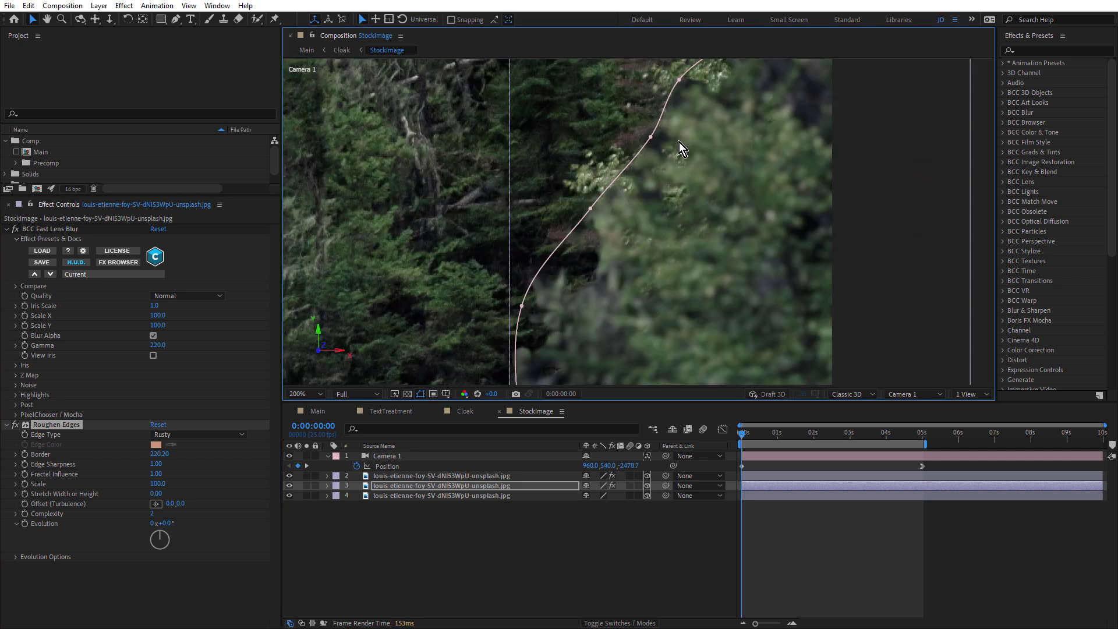
scroll(673, 193, down, 1)
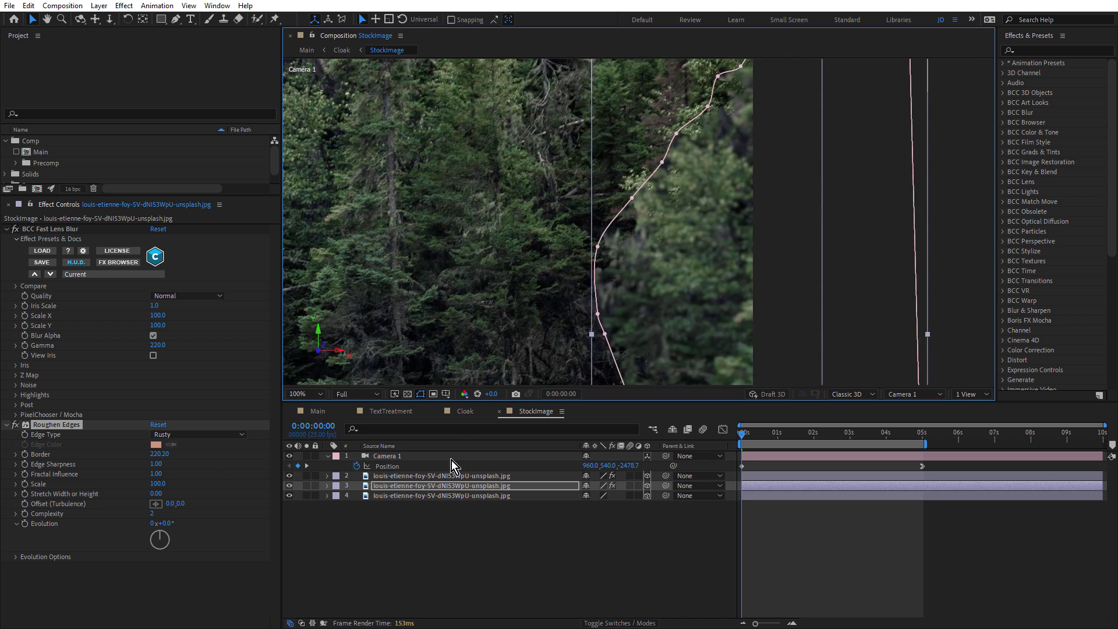
Step: Check layer 3's ragged edge by briefly soloing layers 4 and 3
click(415, 545)
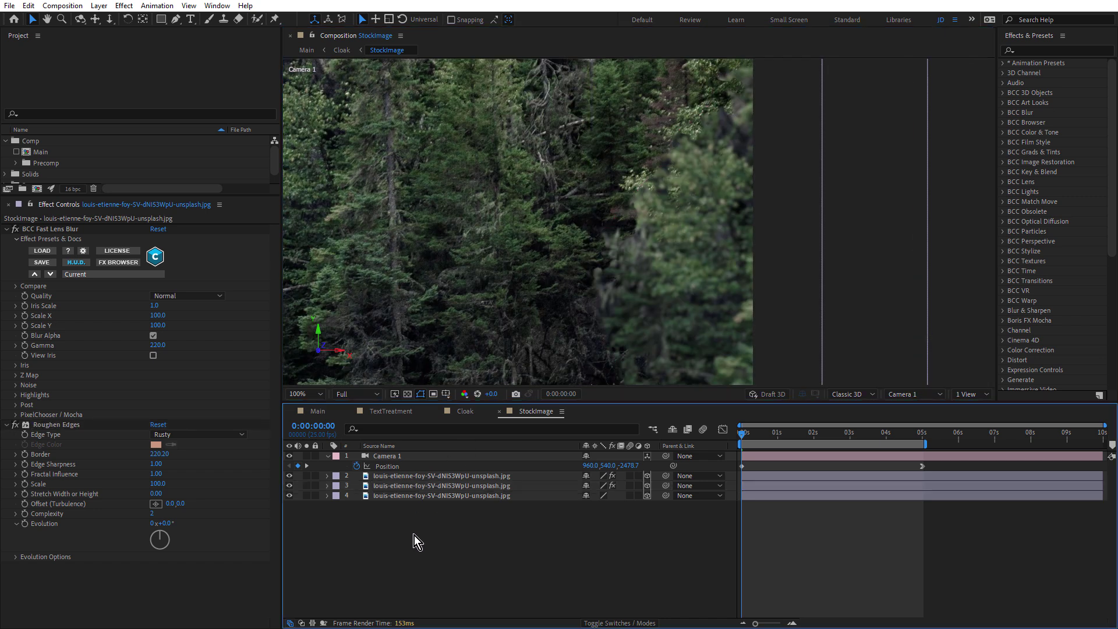
click(308, 494)
click(404, 486)
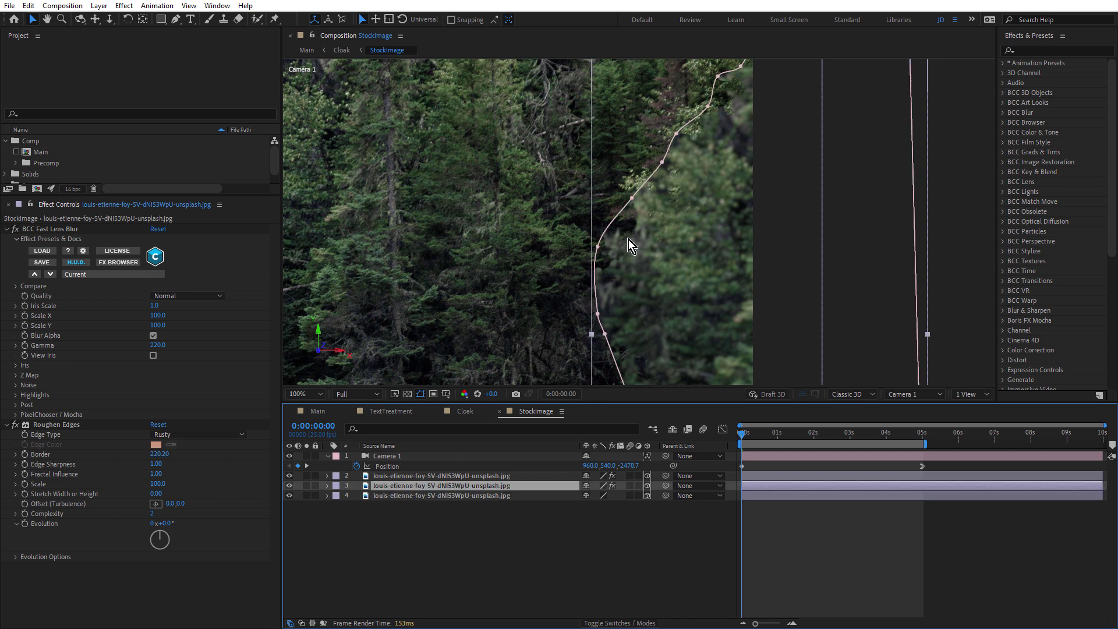
click(308, 488)
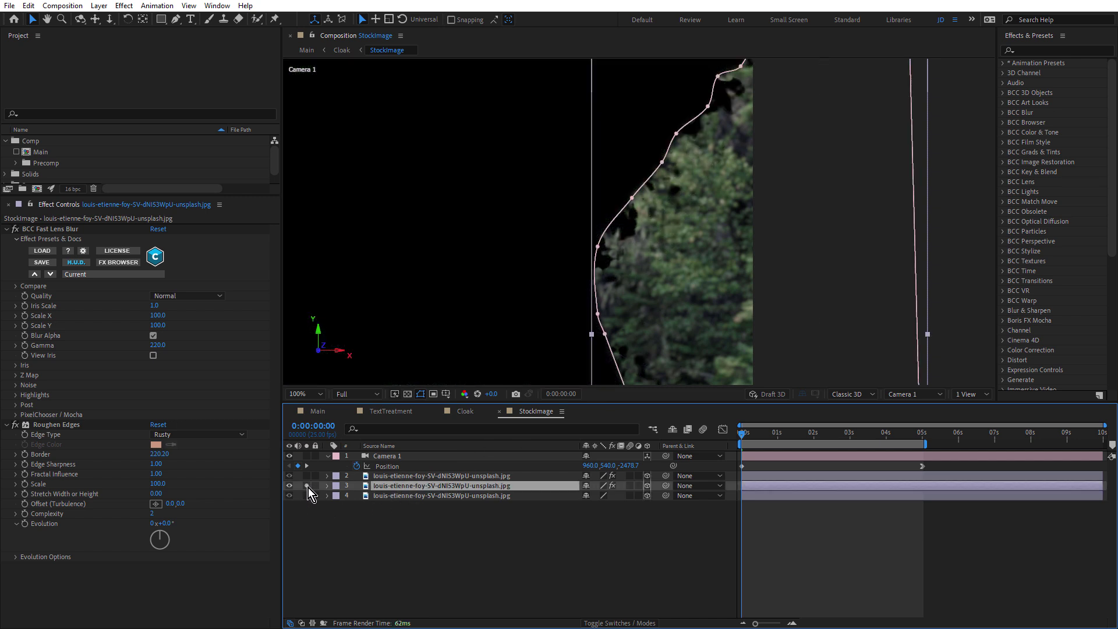
click(307, 487)
scroll(661, 229, down, 2)
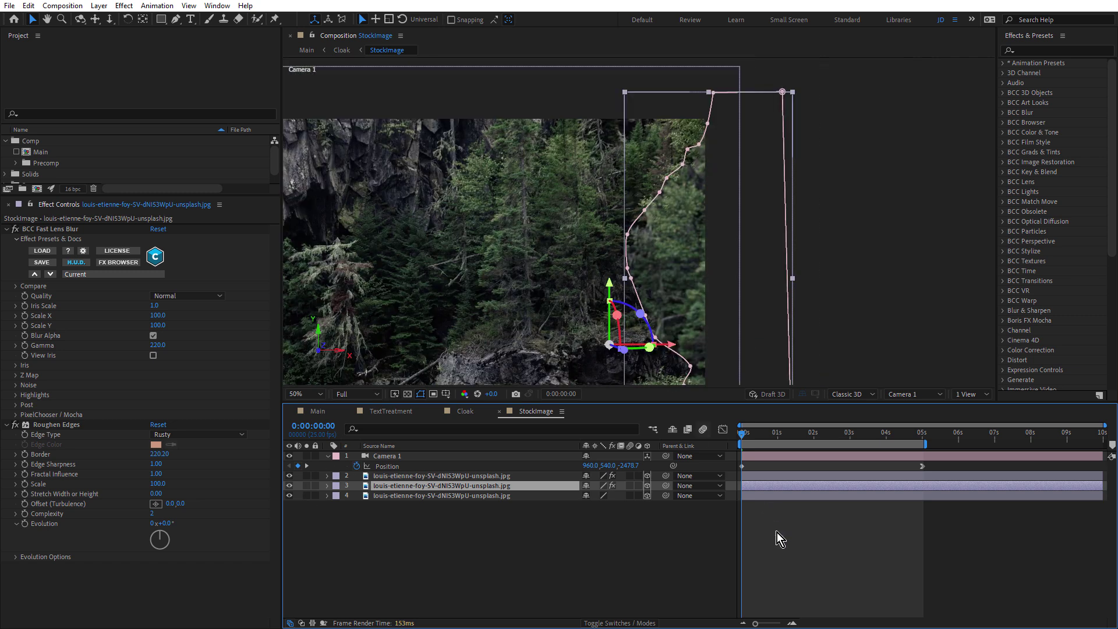
Step: Scrub forward to preview the camera move, then return to the first frame
click(776, 536)
mouse_move(748, 437)
mouse_down()
mouse_move(815, 437)
mouse_move(731, 446)
mouse_up()
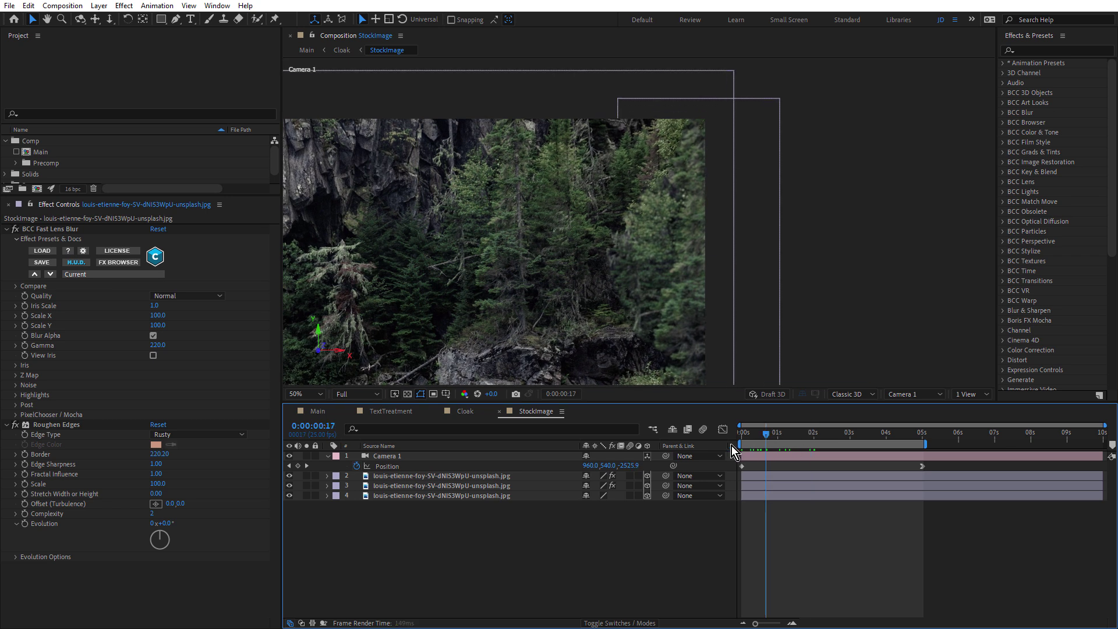
drag(527, 253, 640, 252)
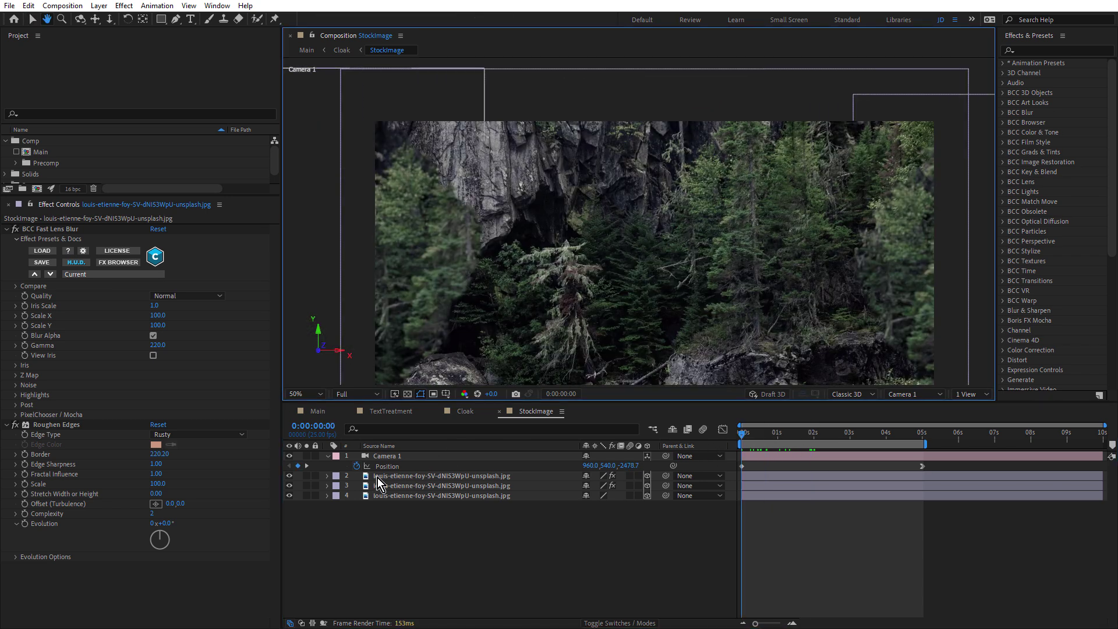
key(v)
Step: Solo layer 2, raise its Roughen Edges border to 163.60, then unsolo it
click(306, 476)
click(385, 477)
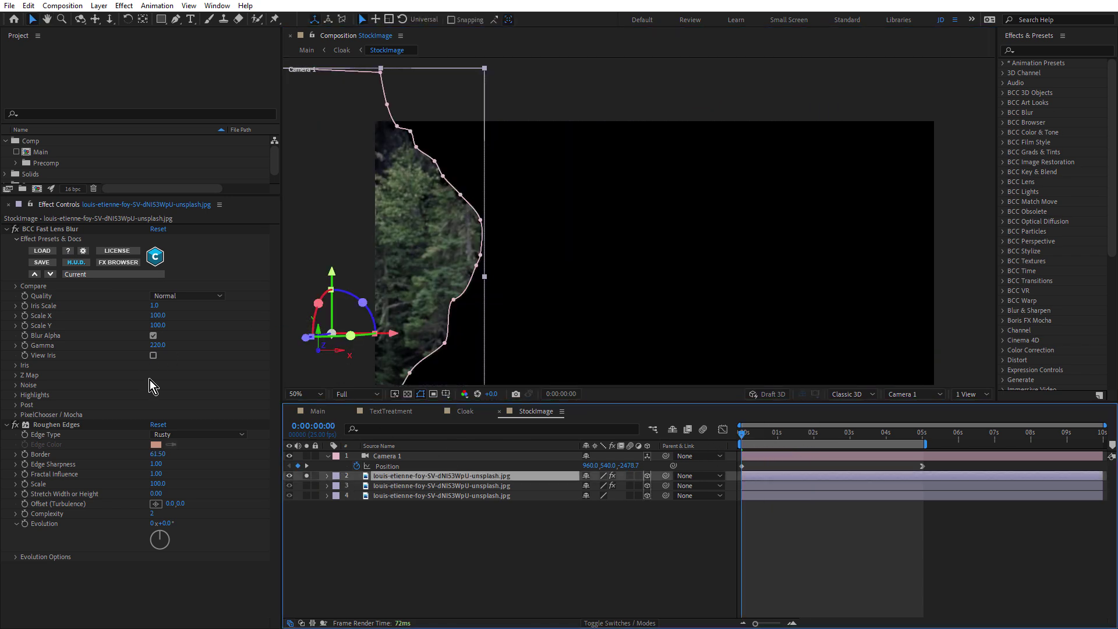
click(155, 455)
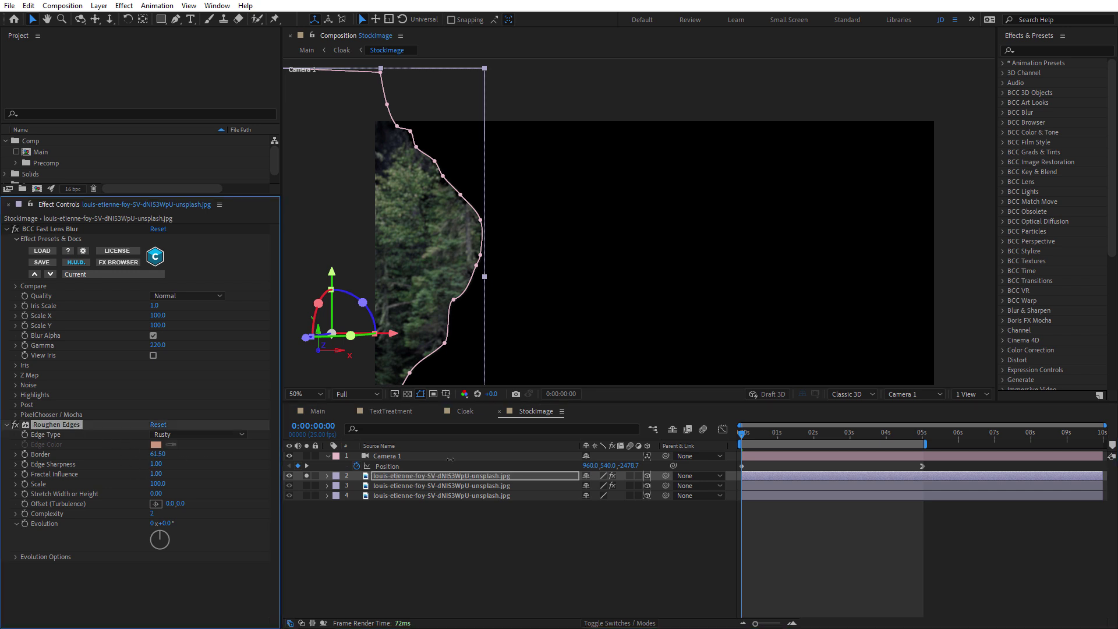
mouse_move(542, 460)
mouse_down()
mouse_move(769, 469)
mouse_move(759, 469)
mouse_up()
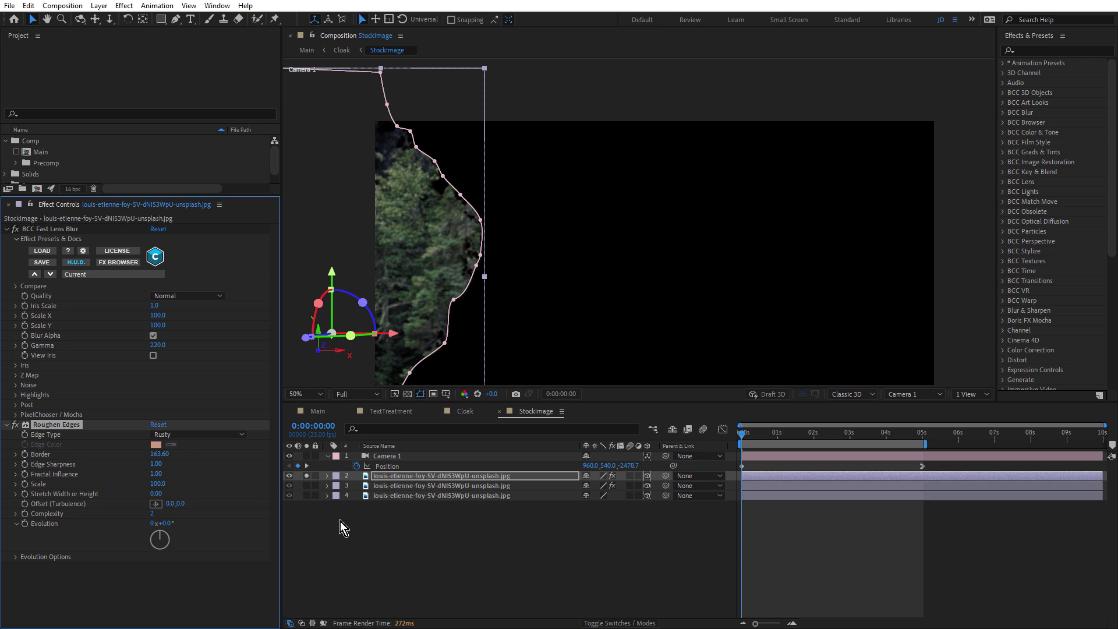
click(307, 477)
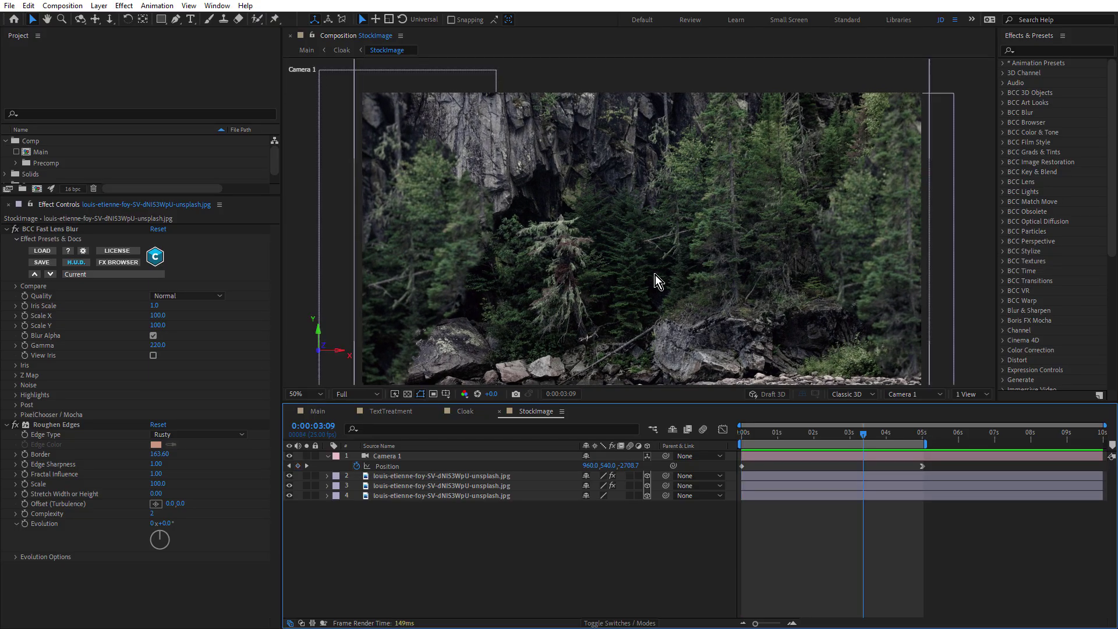
key(Tab)
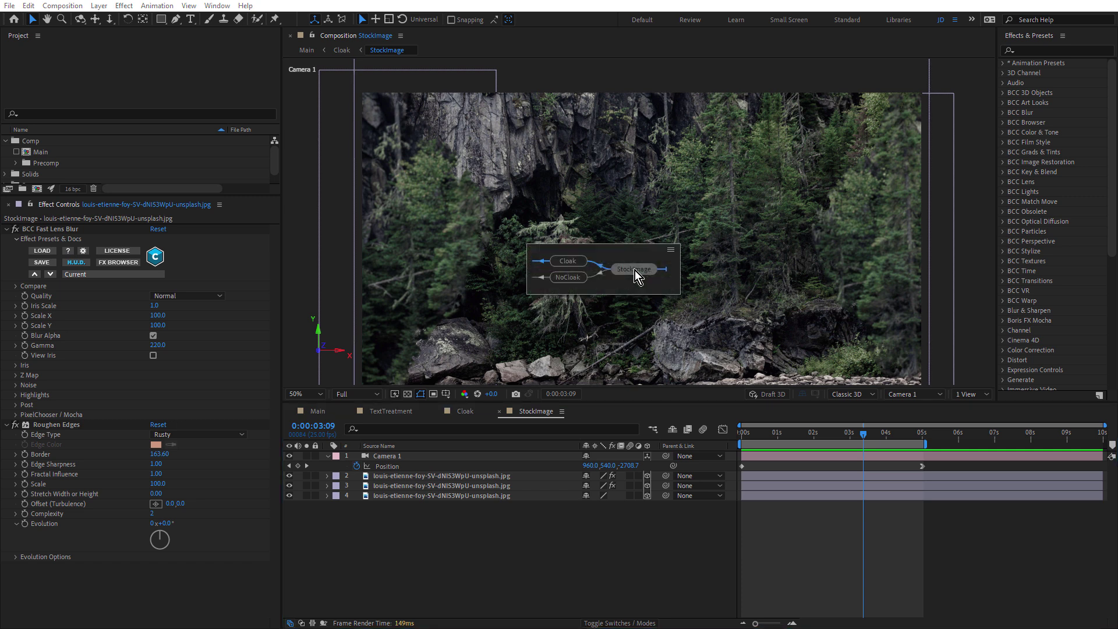
key(Left)
key(Return)
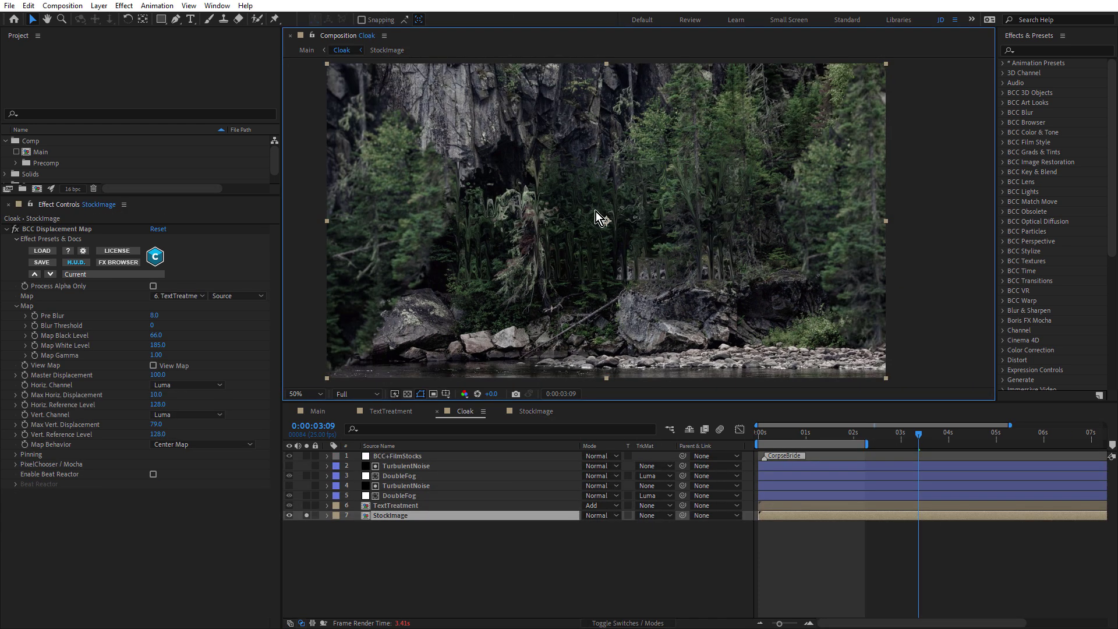
scroll(595, 211, up, 2)
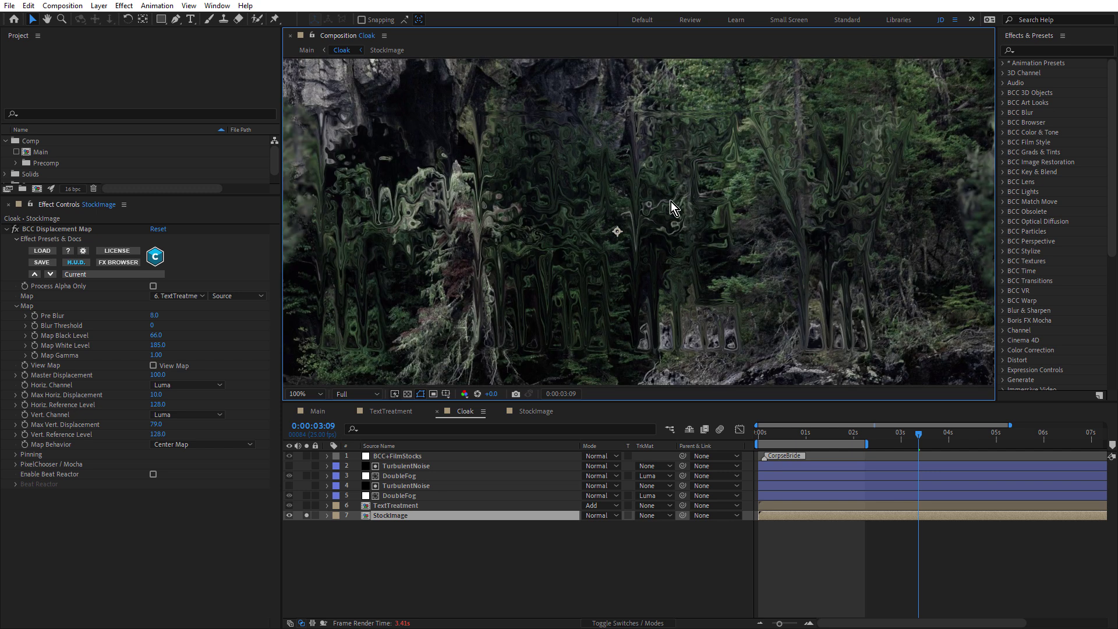
scroll(704, 203, down, 2)
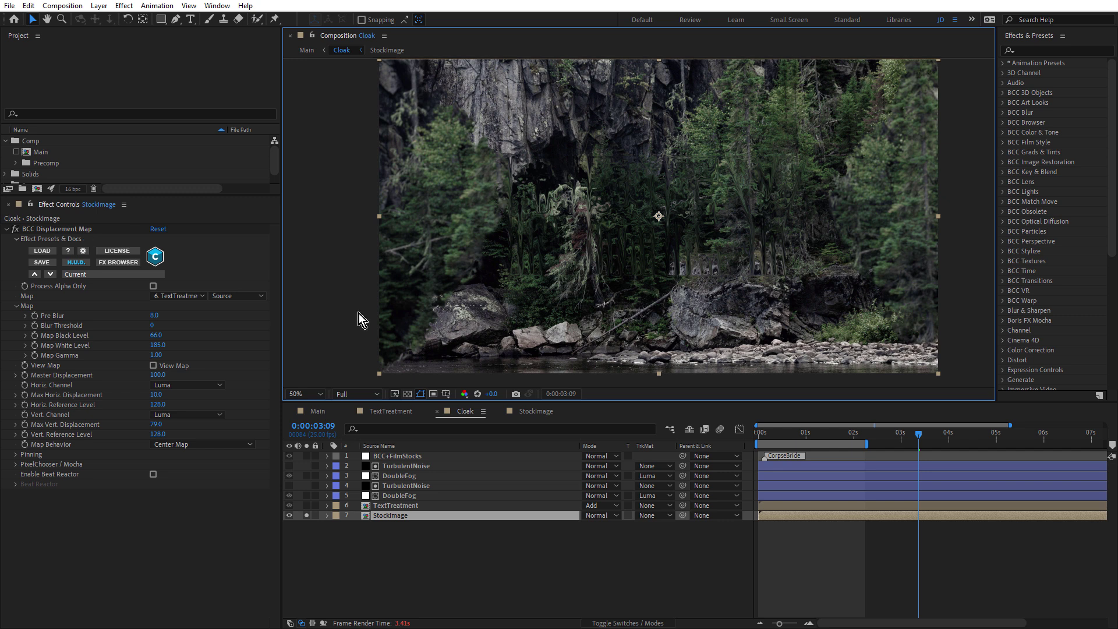
scroll(694, 206, up, 2)
key(Home)
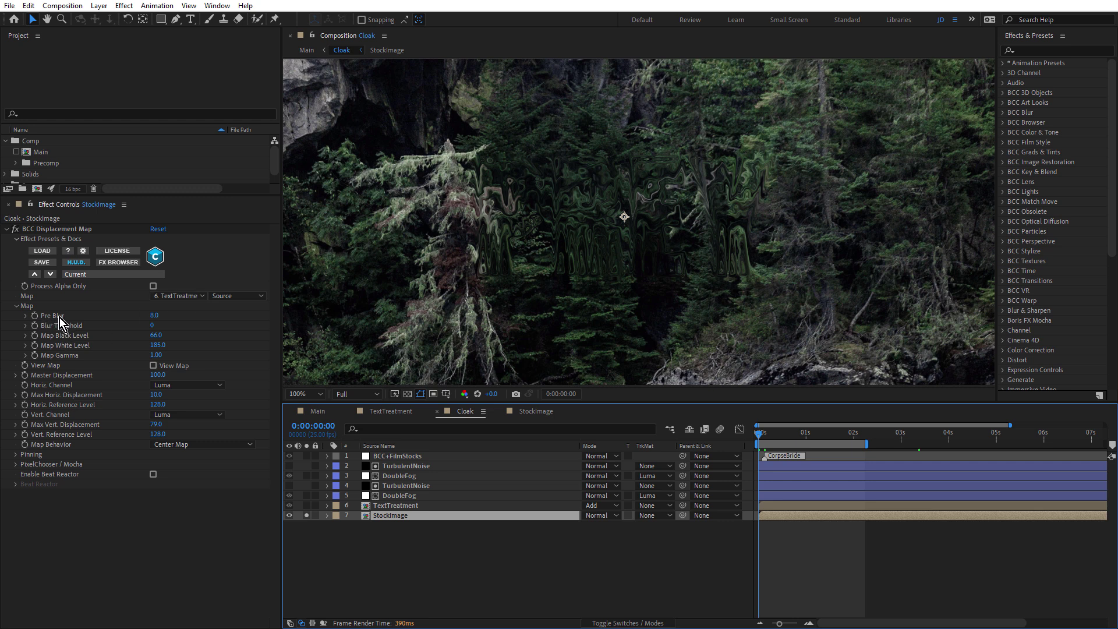
click(155, 315)
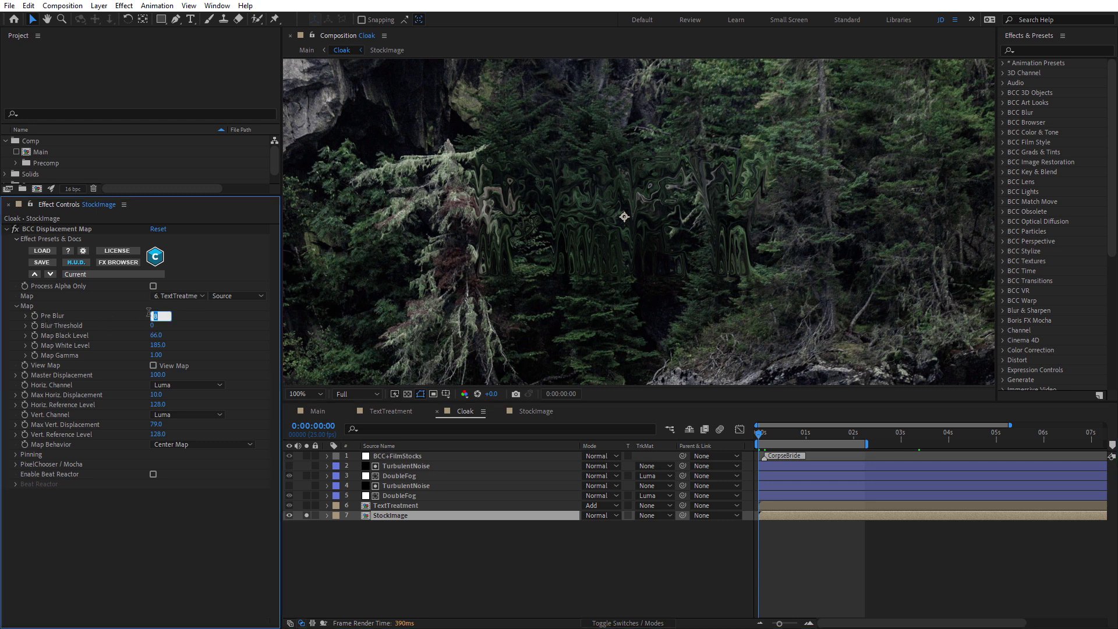
text(0)
key(Return)
scroll(738, 193, up, 2)
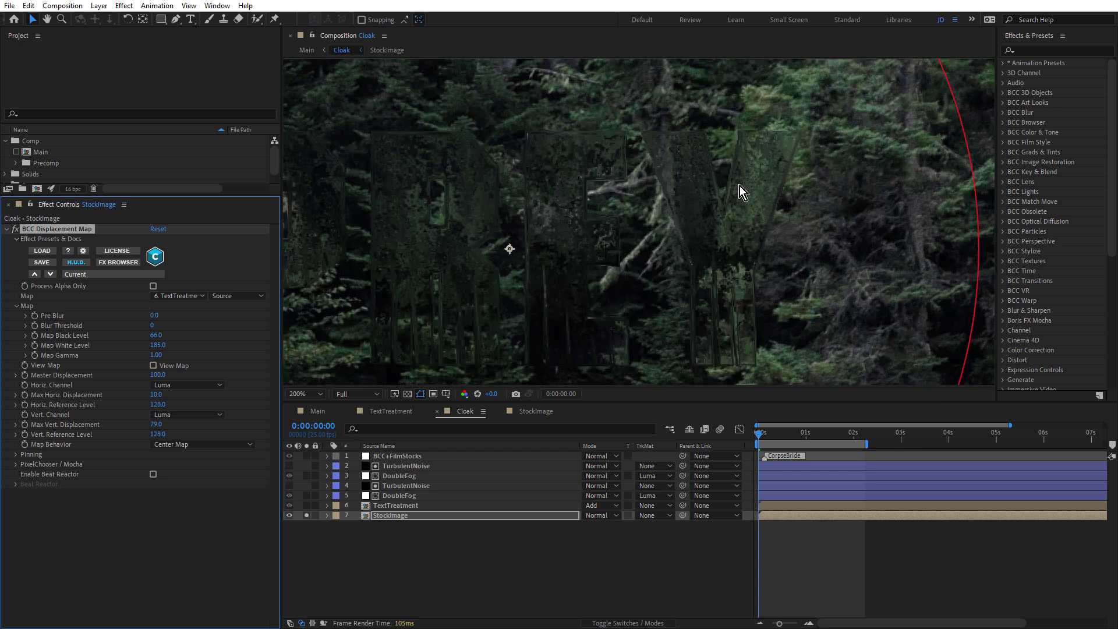
scroll(740, 193, up, 2)
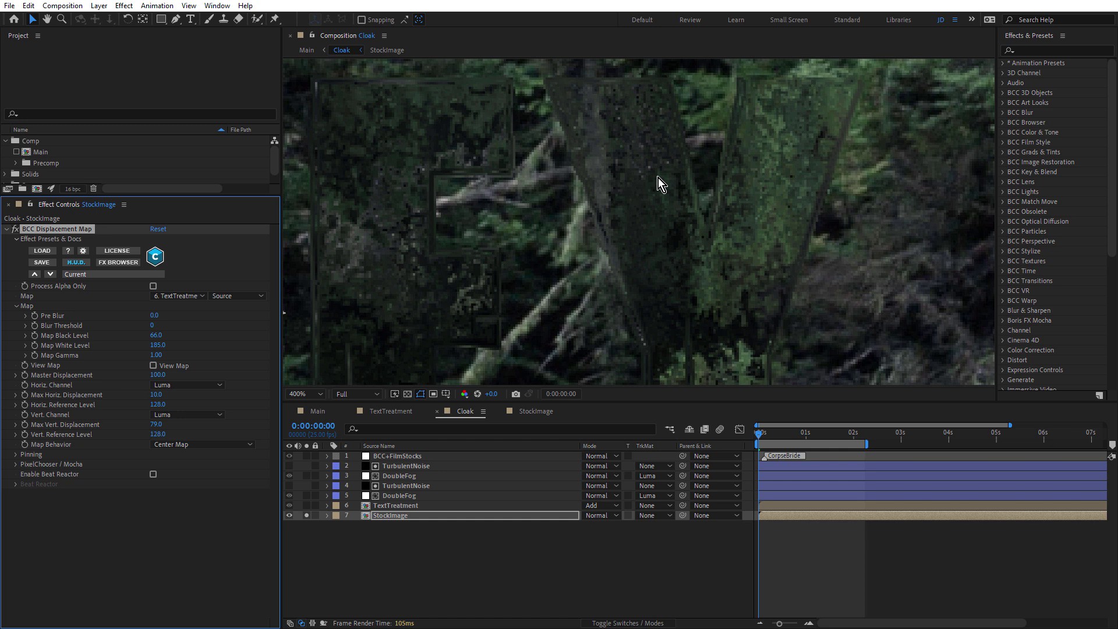
scroll(658, 183, down, 2)
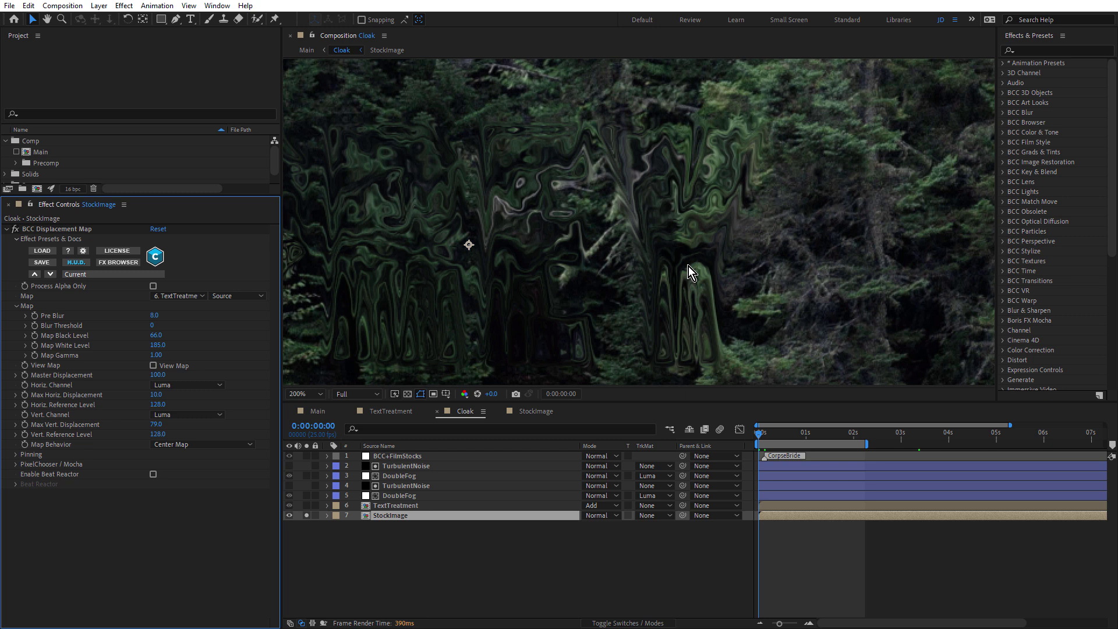
scroll(689, 267, down, 2)
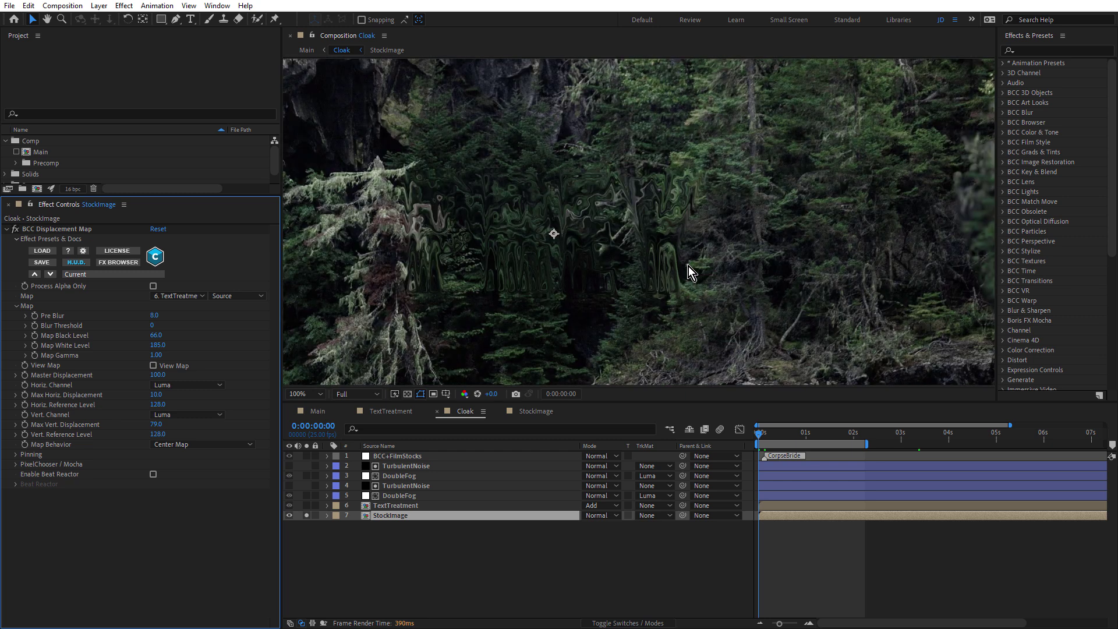
Step: Isolate the TextTreatment layer on black and reveal its Opacity
click(305, 514)
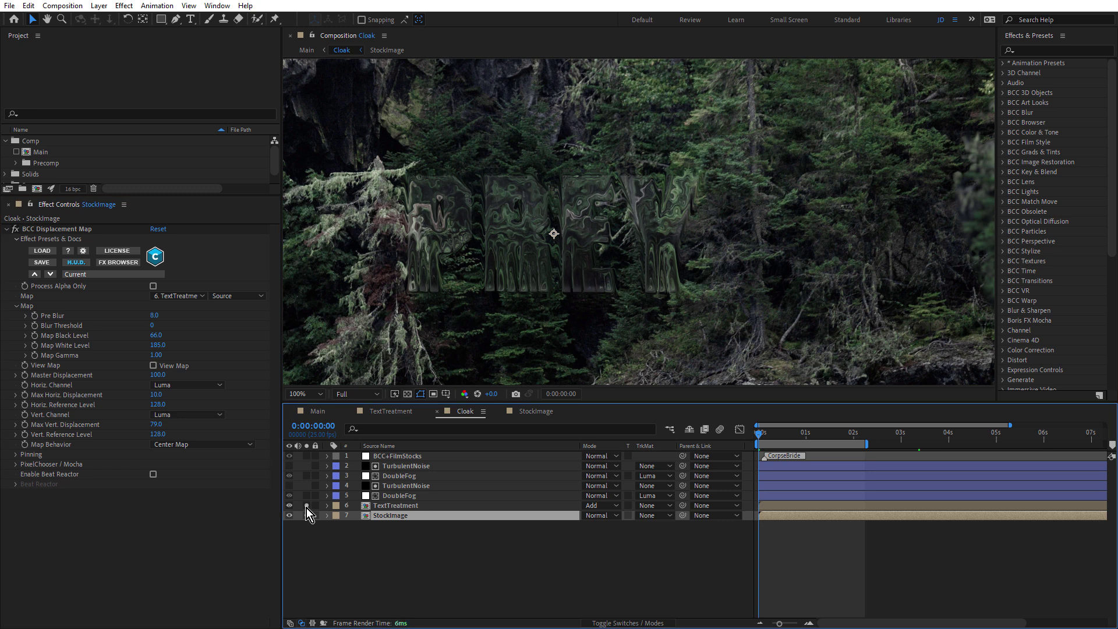
click(384, 506)
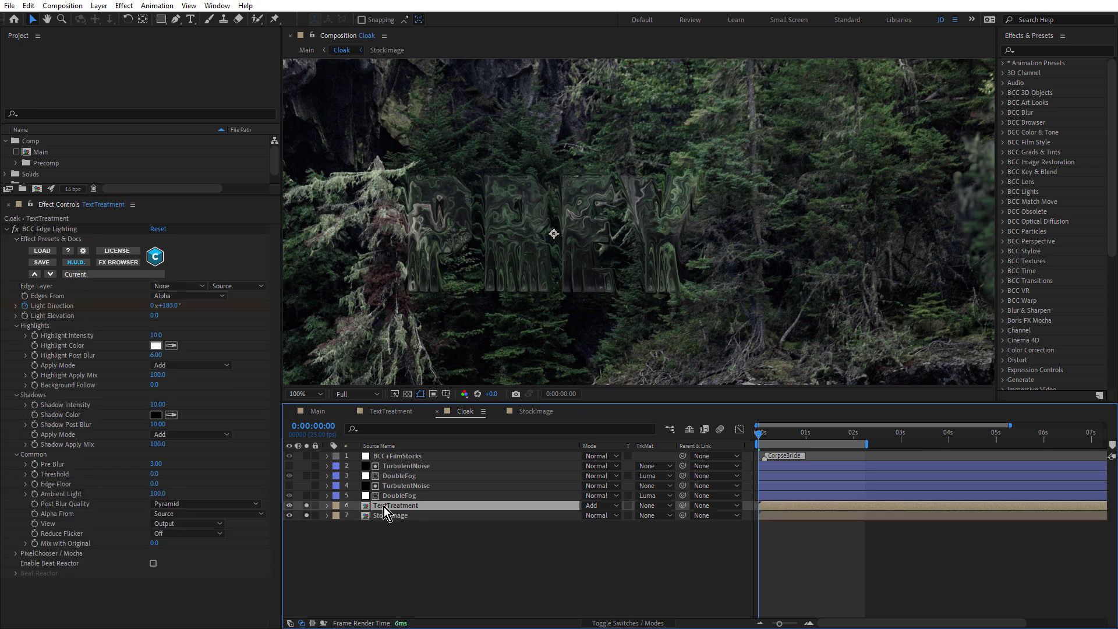
click(307, 515)
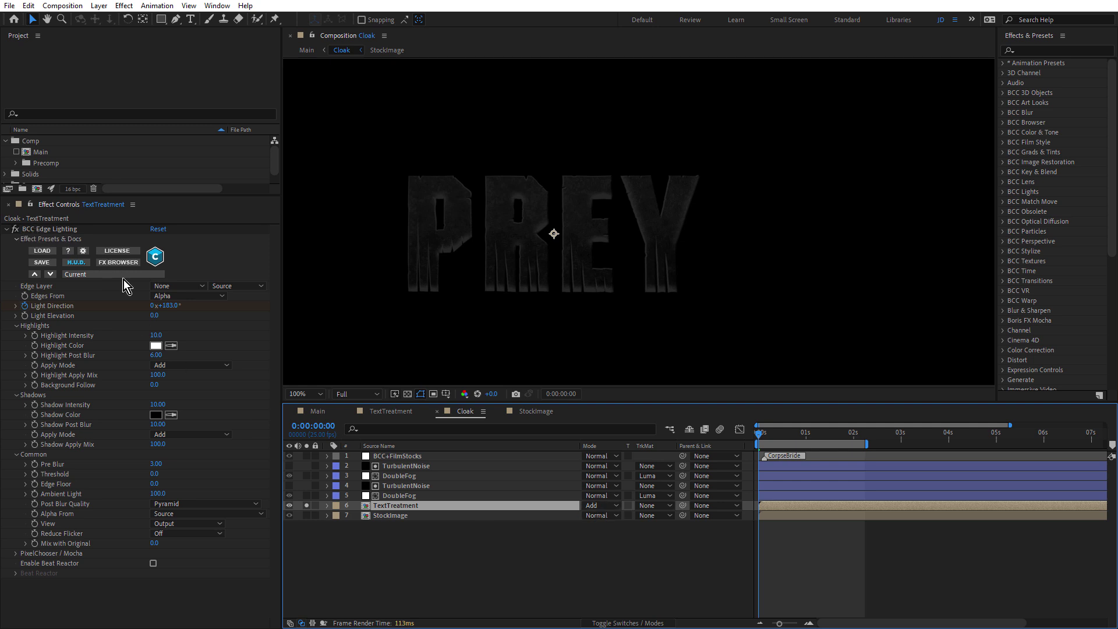
key(t)
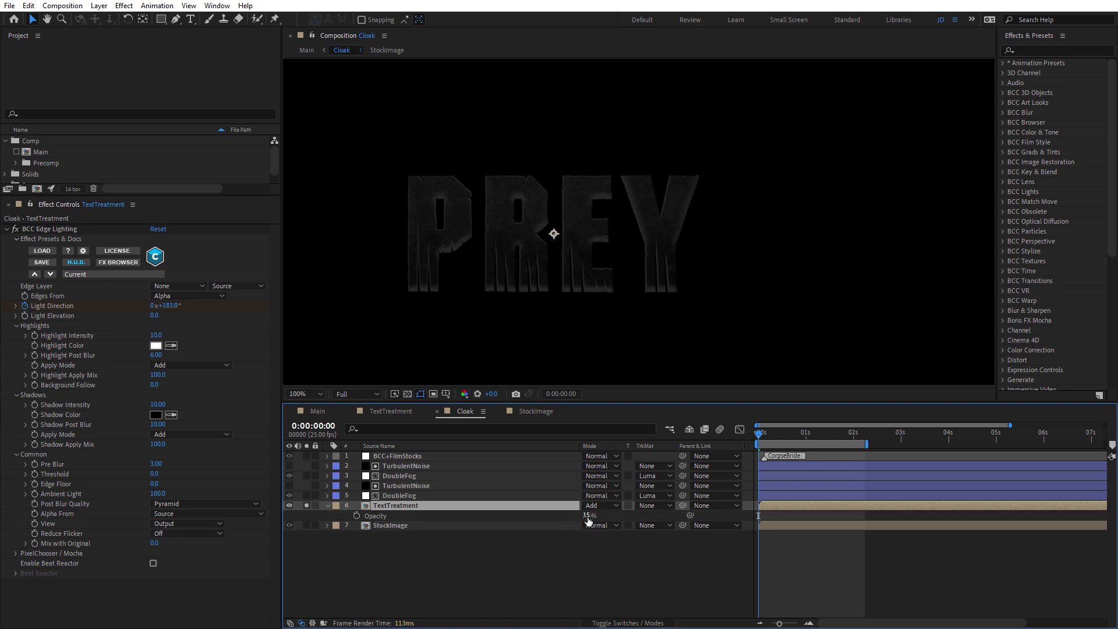
Step: Compare the text at 100% opacity without Edge Lighting, then restore Edge Lighting and 15%
drag(587, 516, 646, 516)
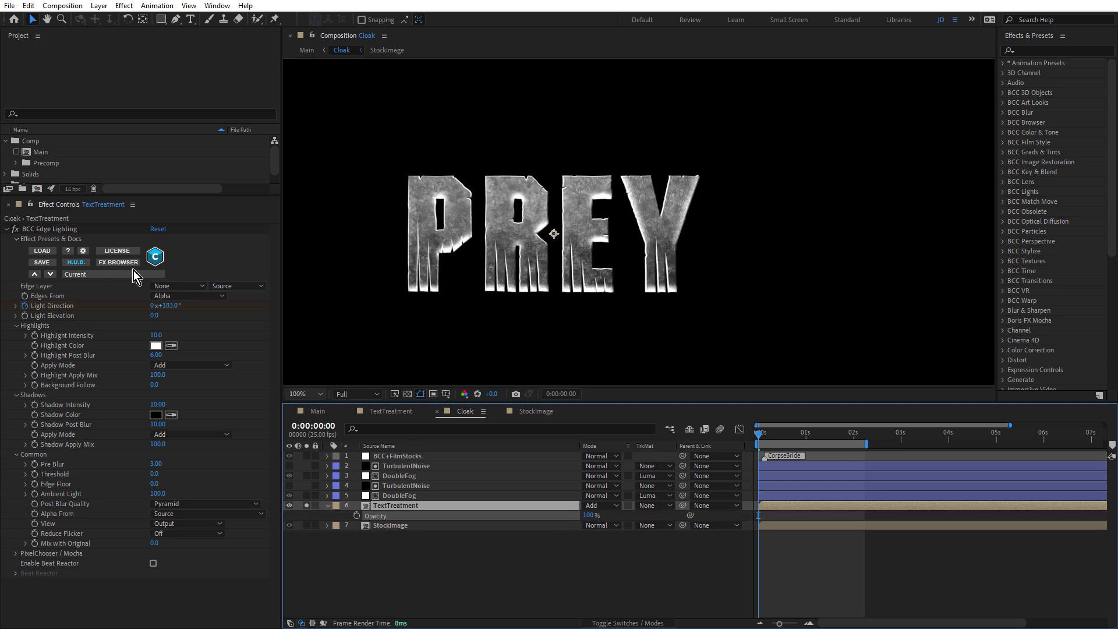
click(14, 230)
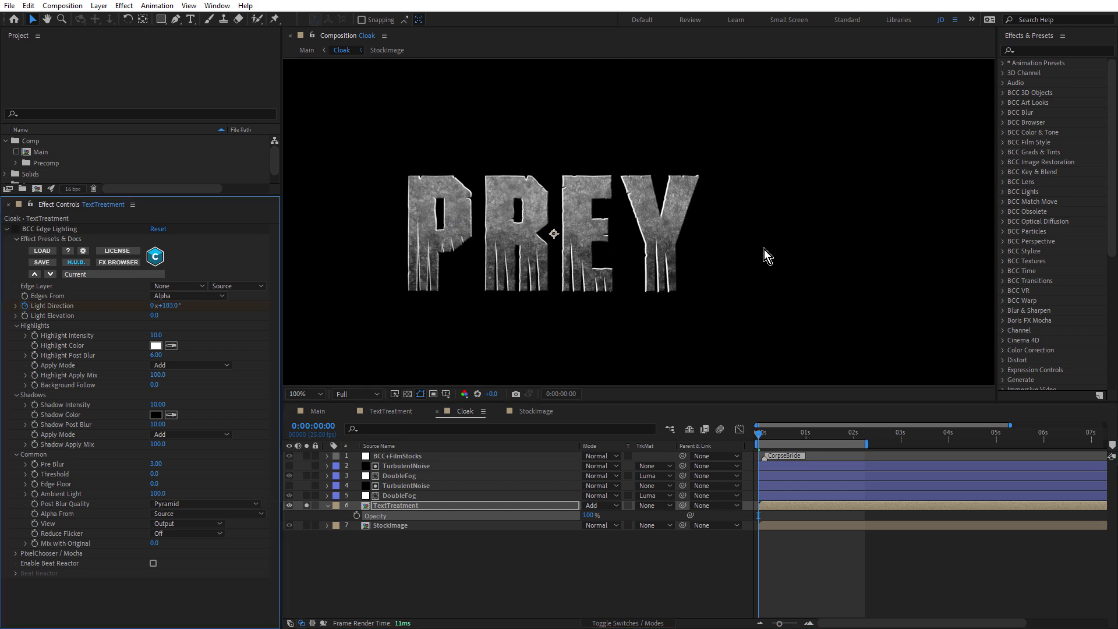
key(ctrl+z)
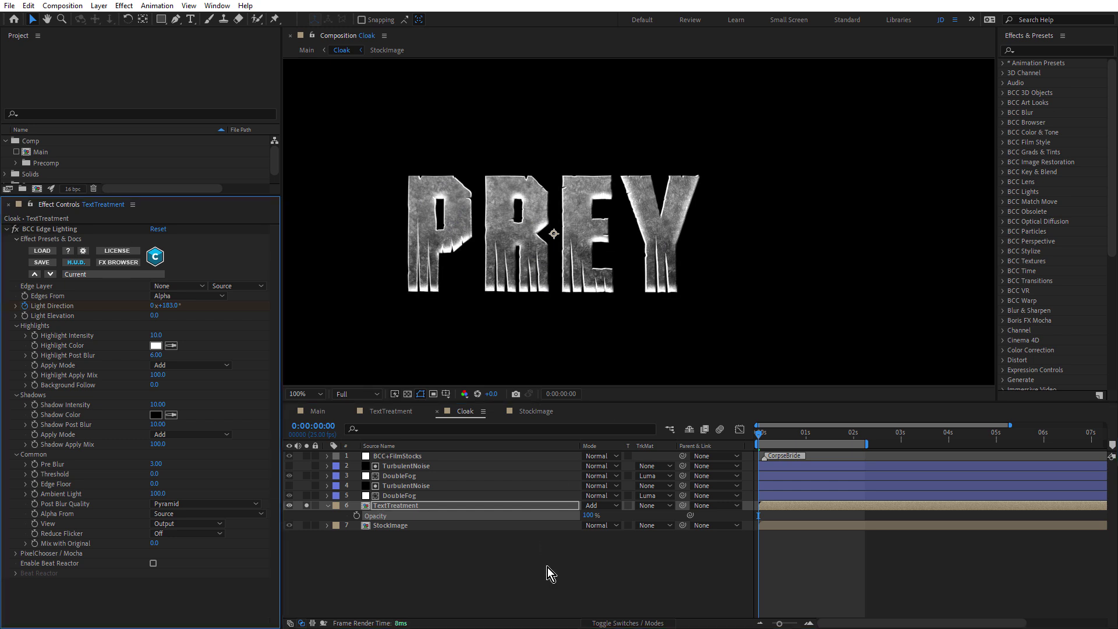
key(ctrl+z)
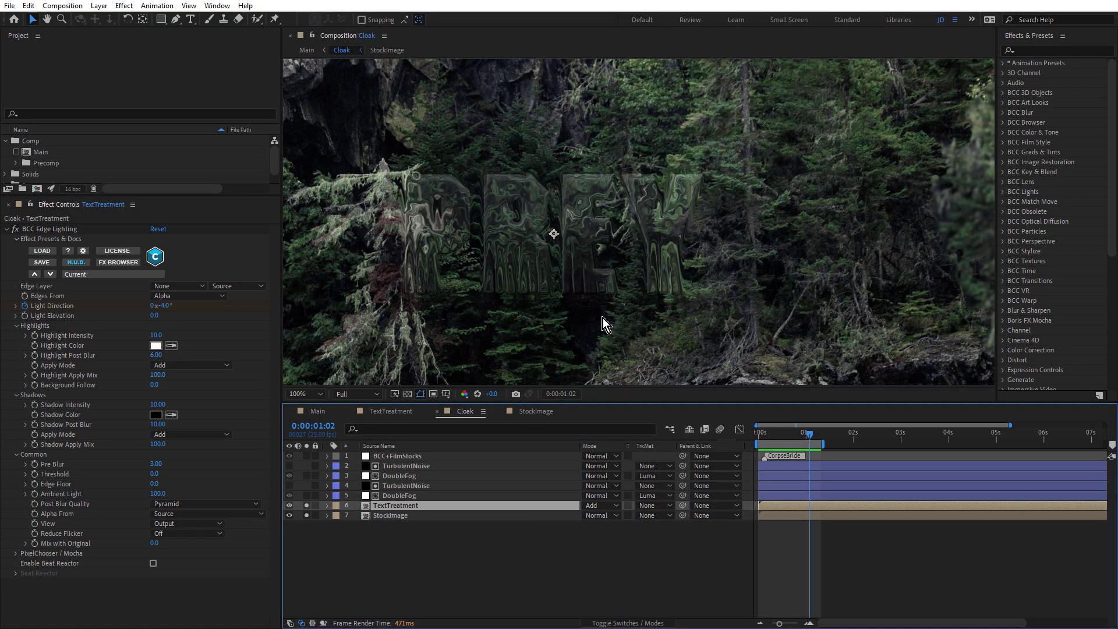
scroll(743, 158, down, 2)
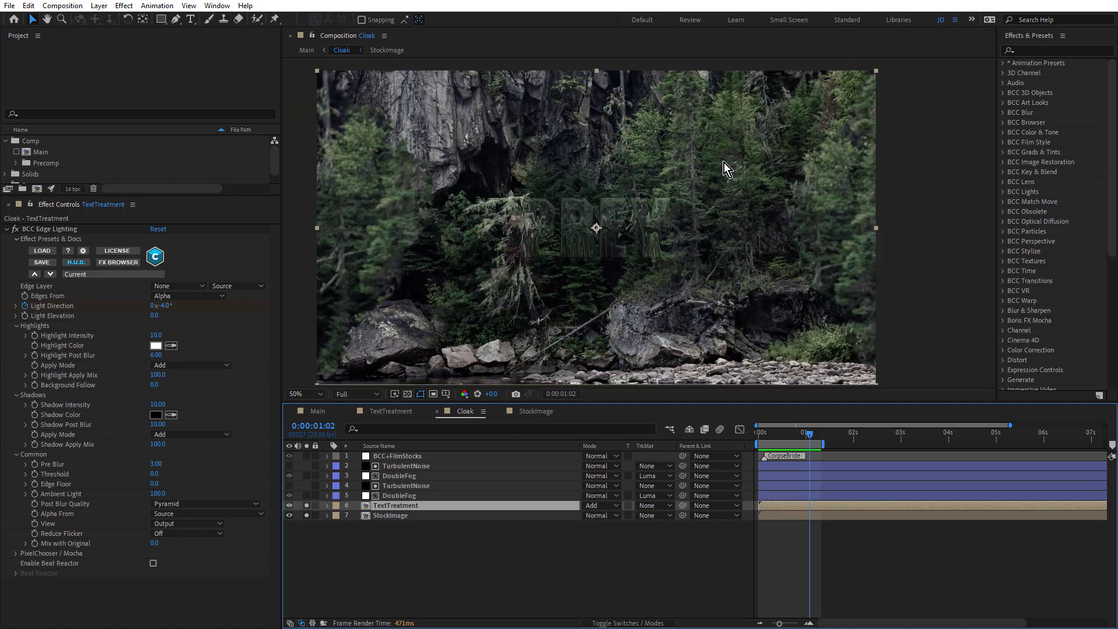
scroll(724, 163, down, 2)
scroll(639, 185, up, 2)
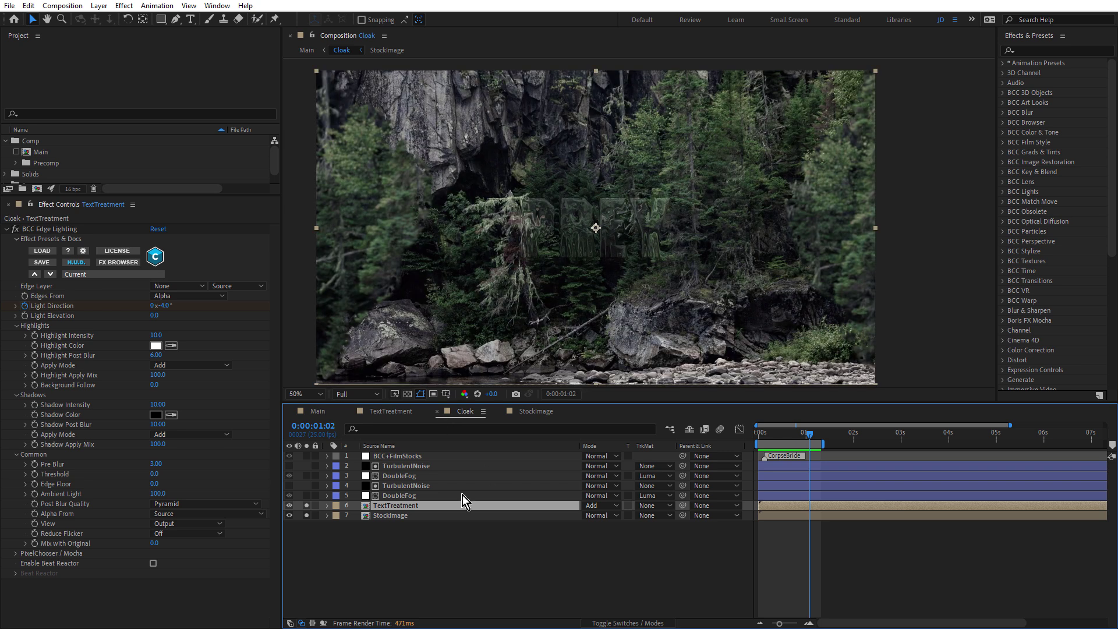
Step: Solo the upper DoubleFog layer, unsolo TextTreatment and StockImage, and select TurbulentNoise
click(394, 497)
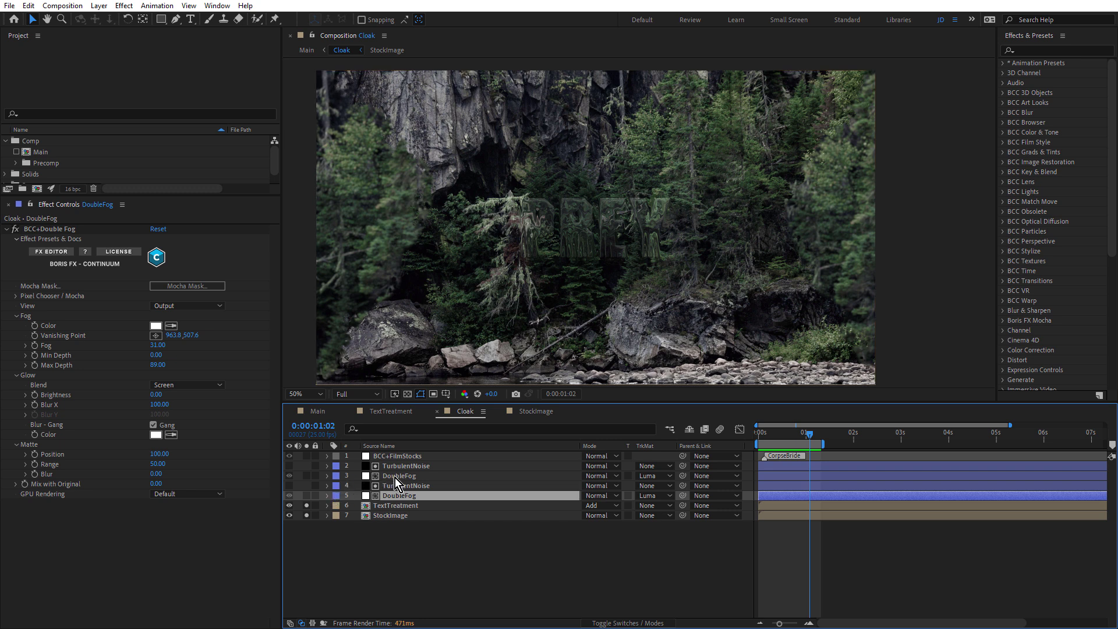
click(394, 478)
click(308, 476)
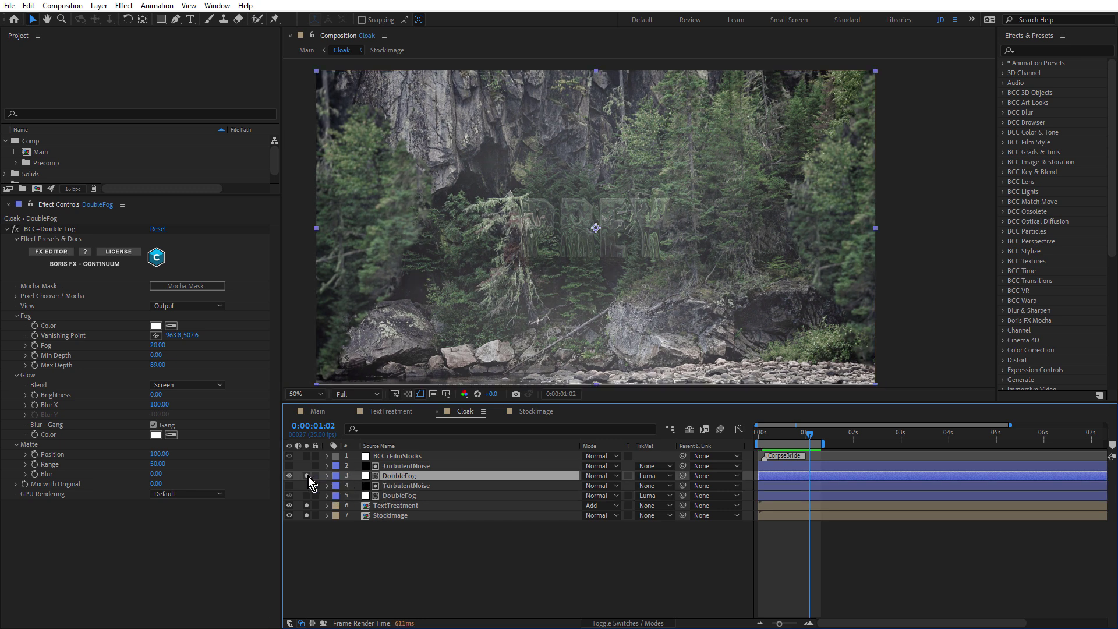
drag(307, 506, 307, 515)
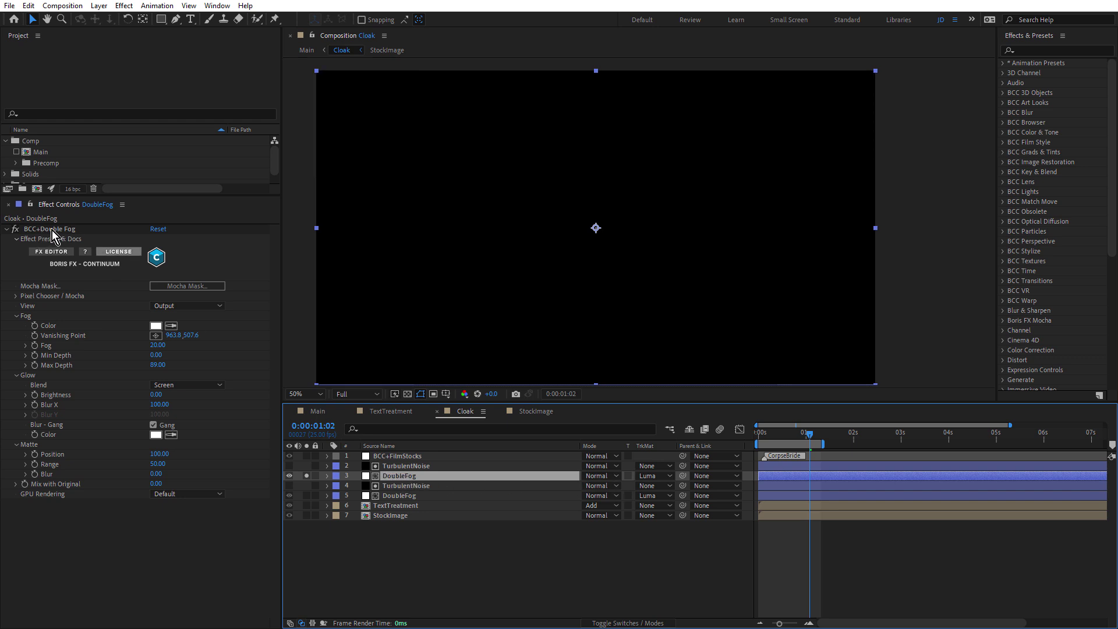
click(397, 466)
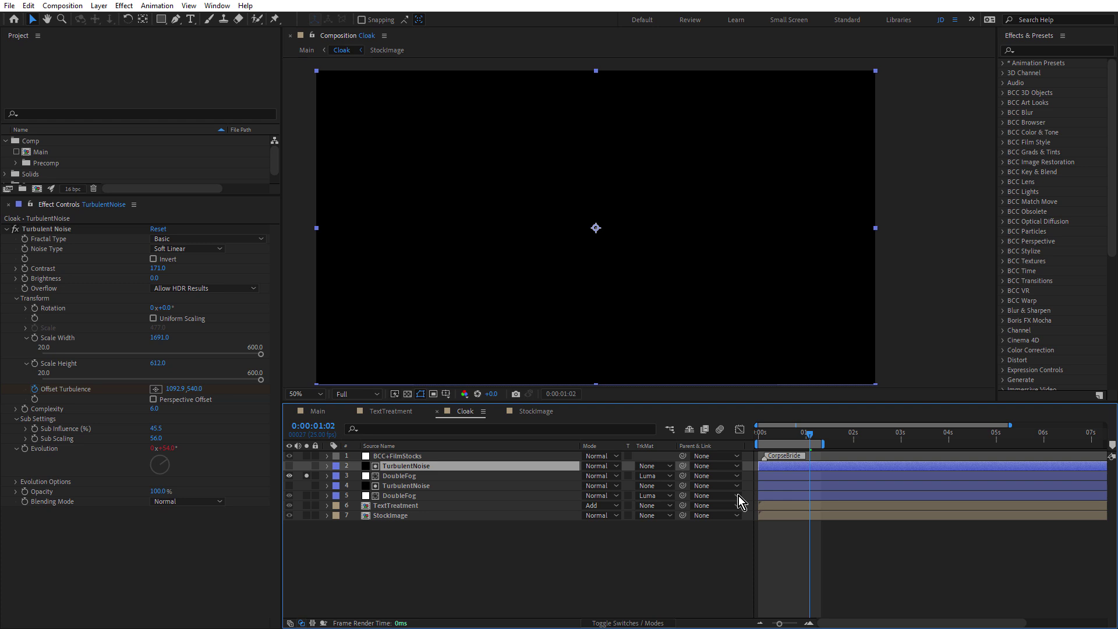
Step: Set the upper DoubleFog to No Track Matte, re-solo TextTreatment and StockImage, and select TurbulentNoise
click(659, 475)
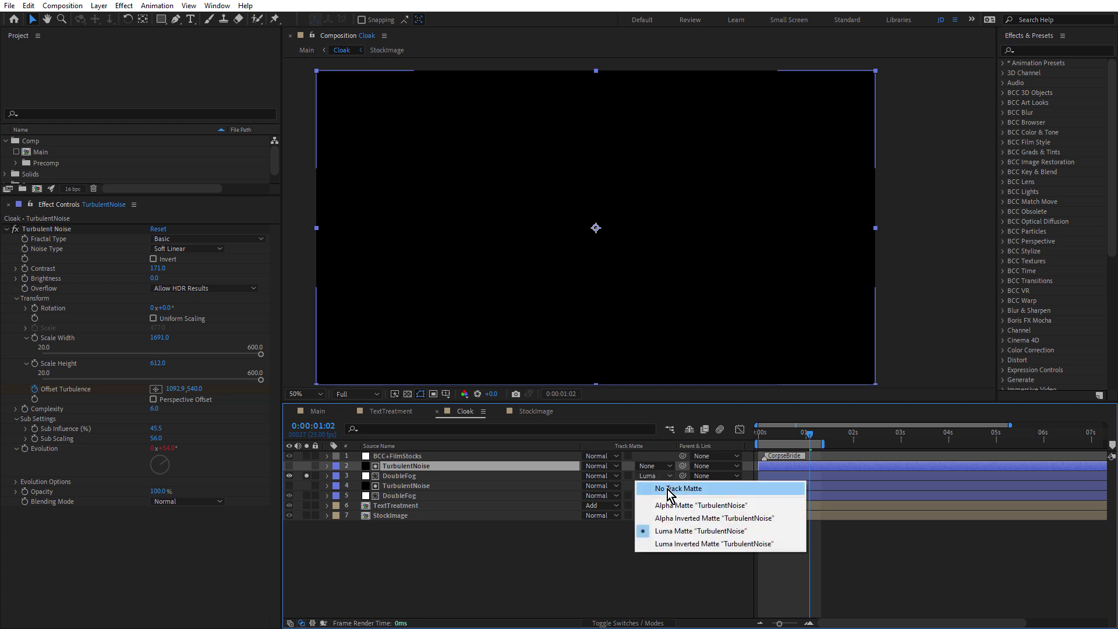
click(668, 490)
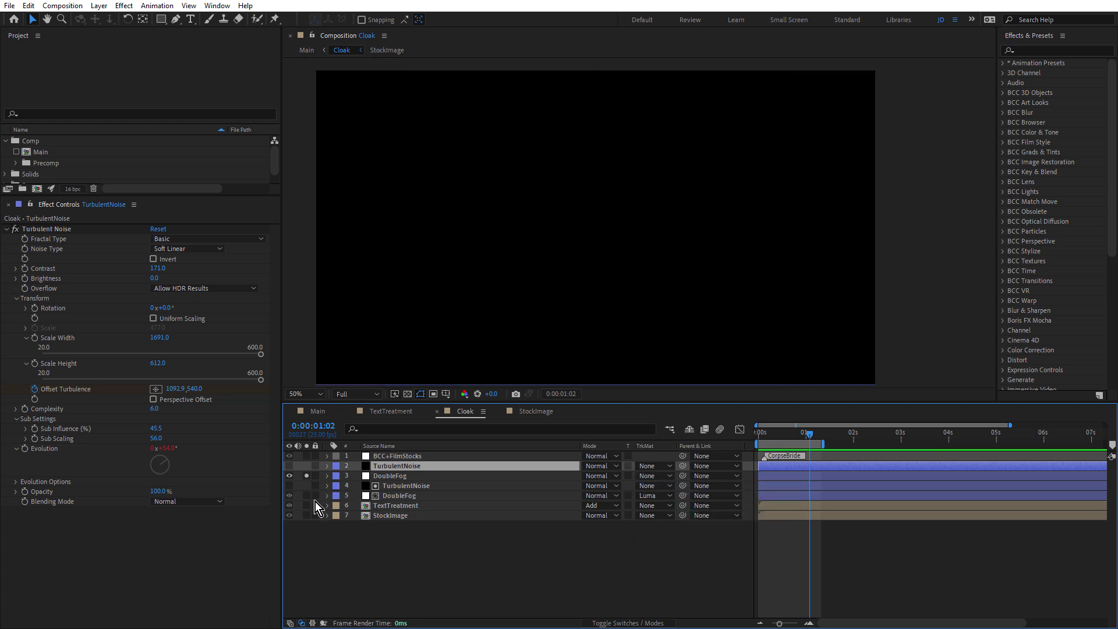
drag(312, 504, 313, 516)
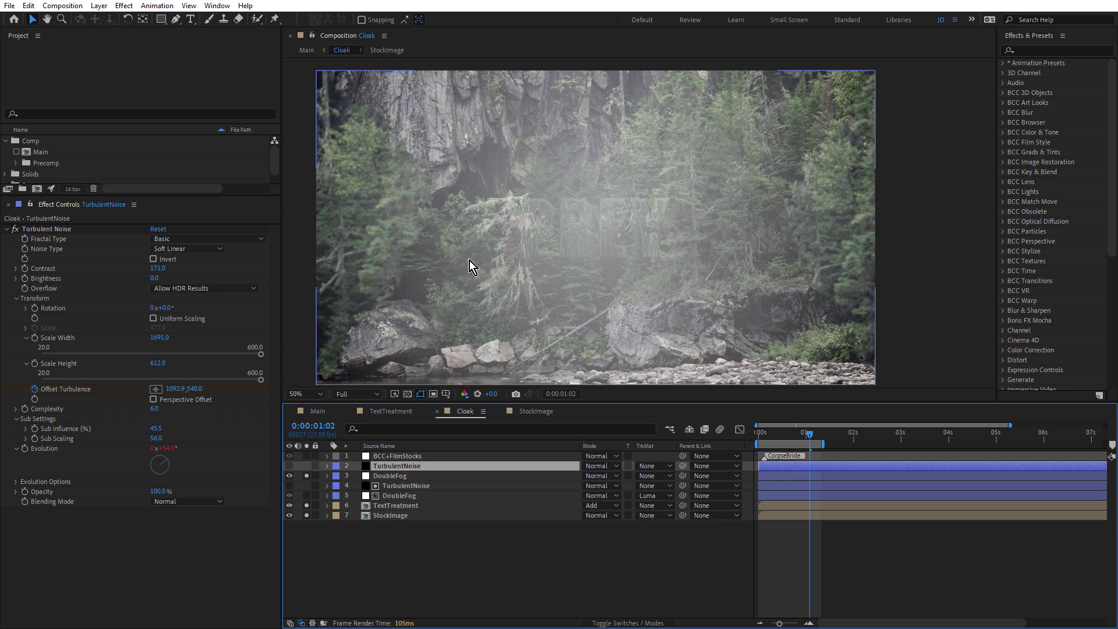
click(387, 464)
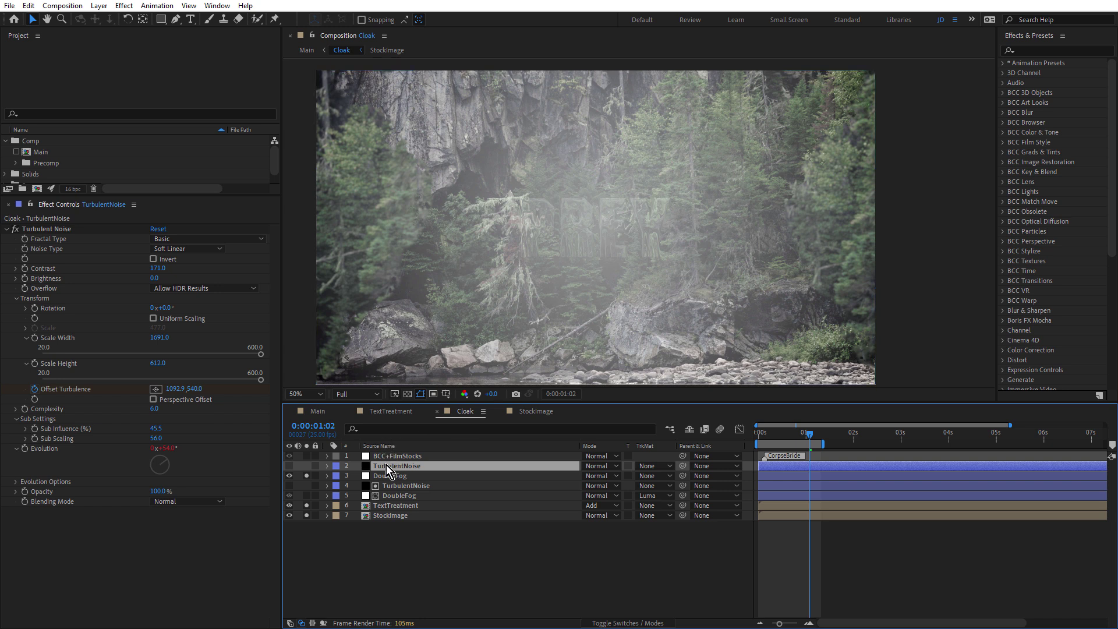
Step: Solo and preview TurbulentNoise, revealing its time*50 Evolution expression and Offset Turbulence keyframes
click(307, 466)
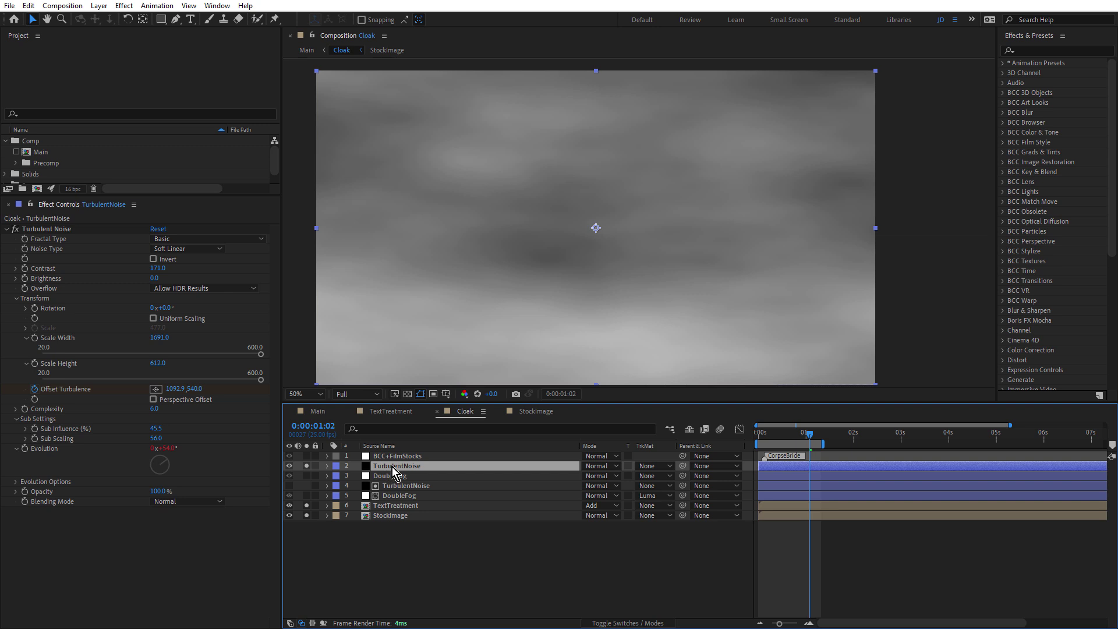
key(ctrl+shift+h)
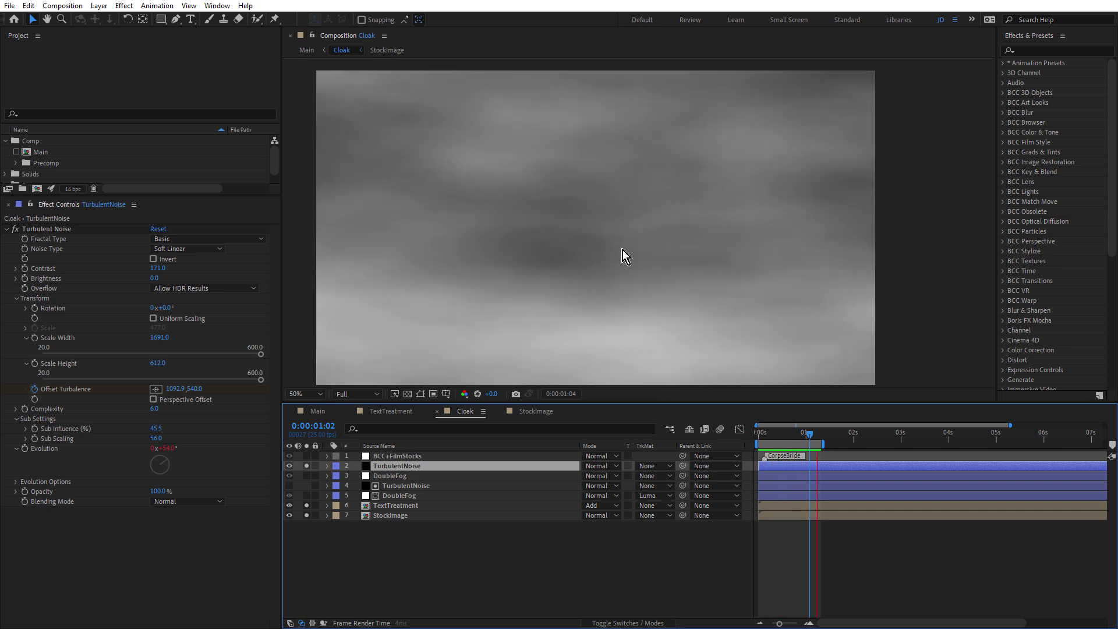
key(space)
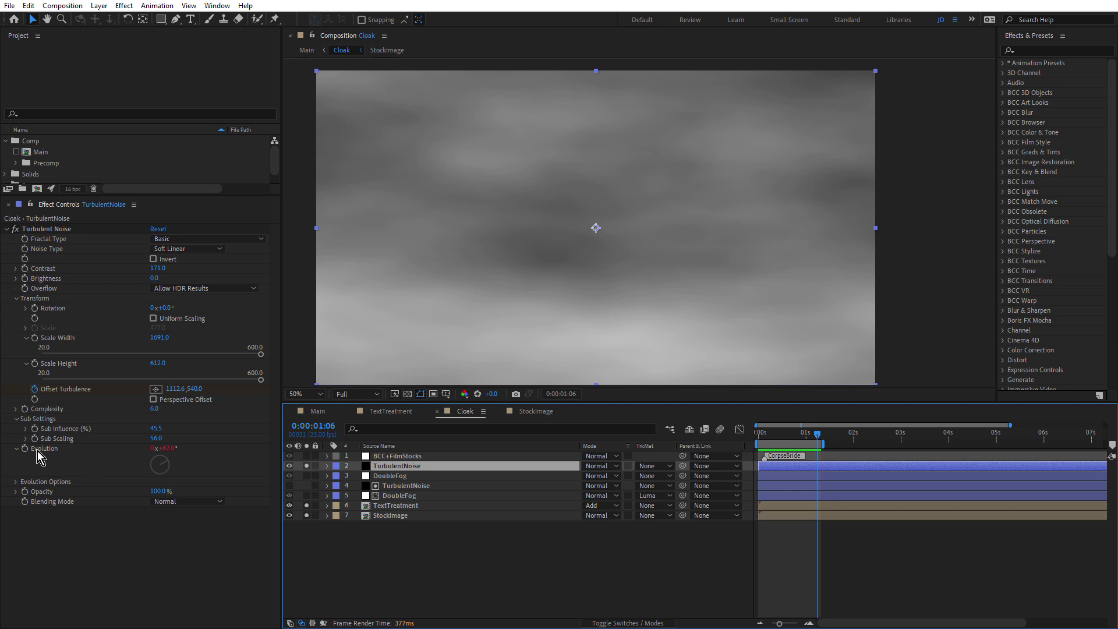
key(e)
key(e)
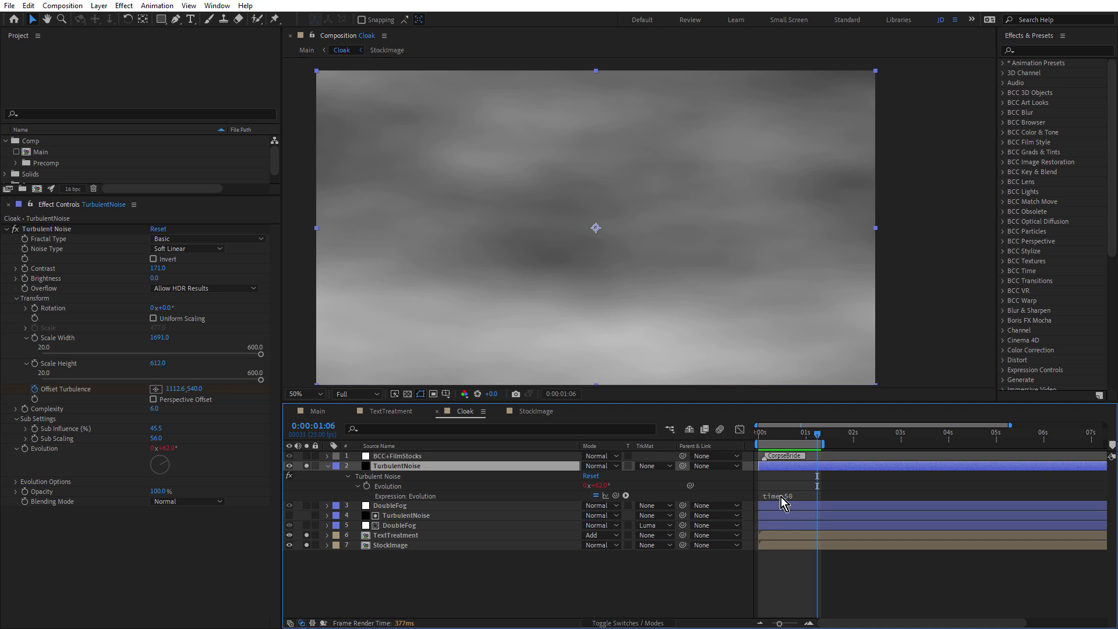
mouse_move(772, 438)
mouse_down()
mouse_move(791, 437)
mouse_move(766, 445)
mouse_move(811, 448)
mouse_up()
key(u)
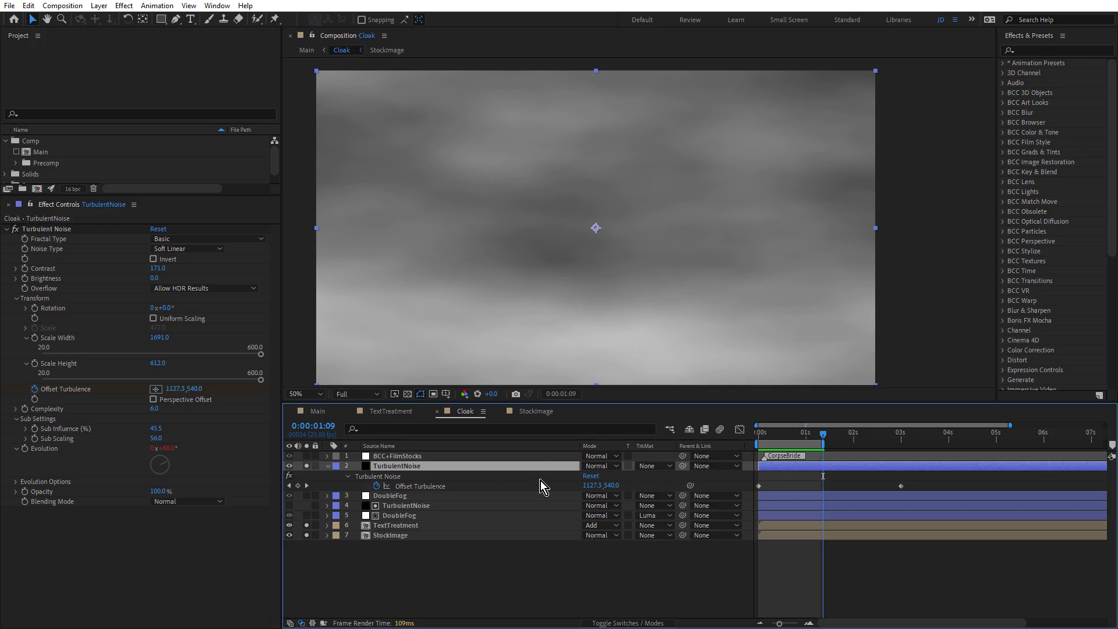
Step: Solo the upper DoubleFog layer and select it
click(307, 495)
click(390, 496)
click(668, 495)
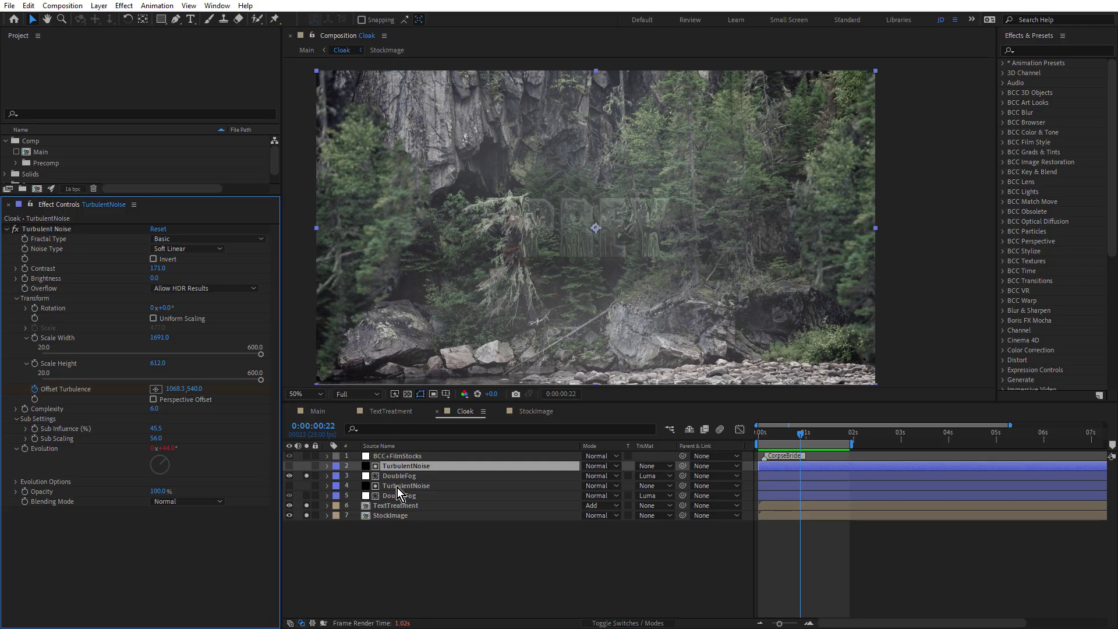
Step: Turn on the lower DoubleFog layer 5, select the second TurbulentNoise layer, and pan the view
click(400, 495)
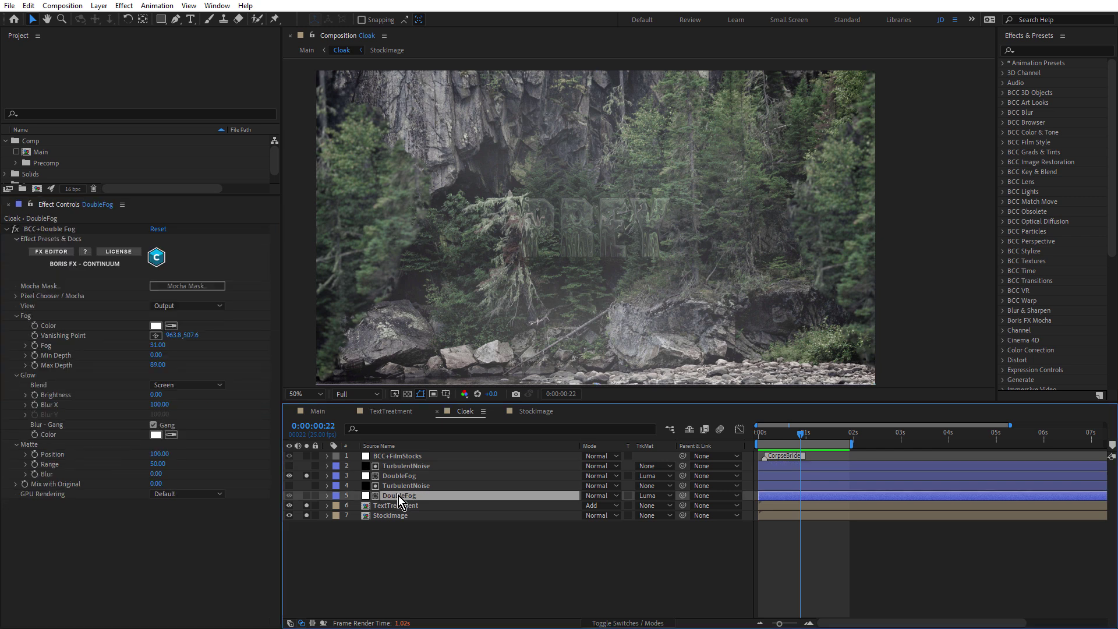
click(306, 496)
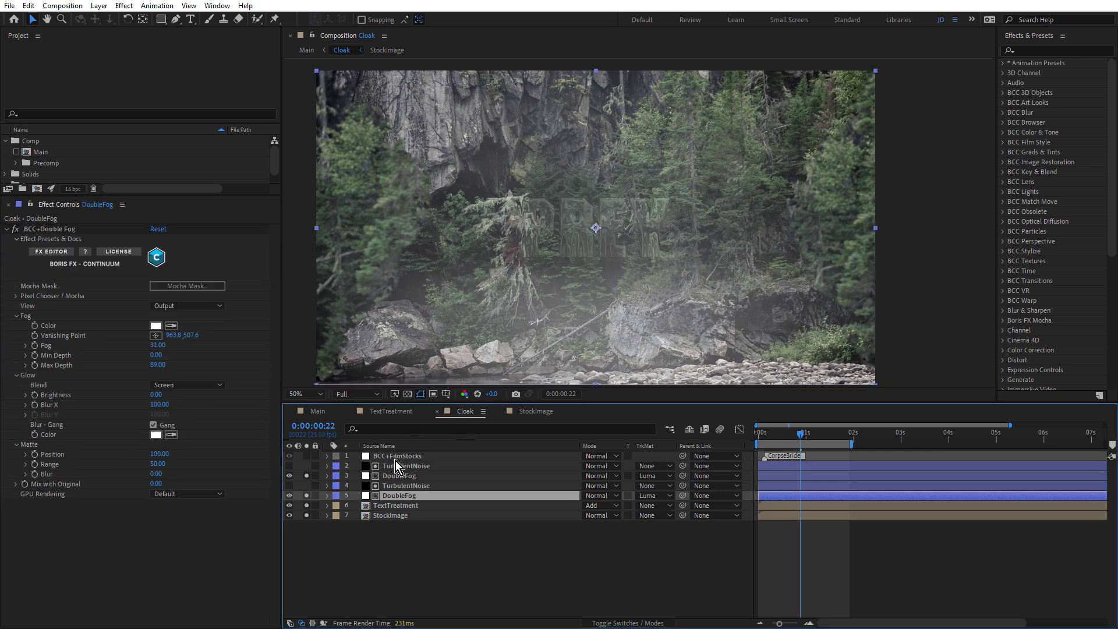
click(395, 487)
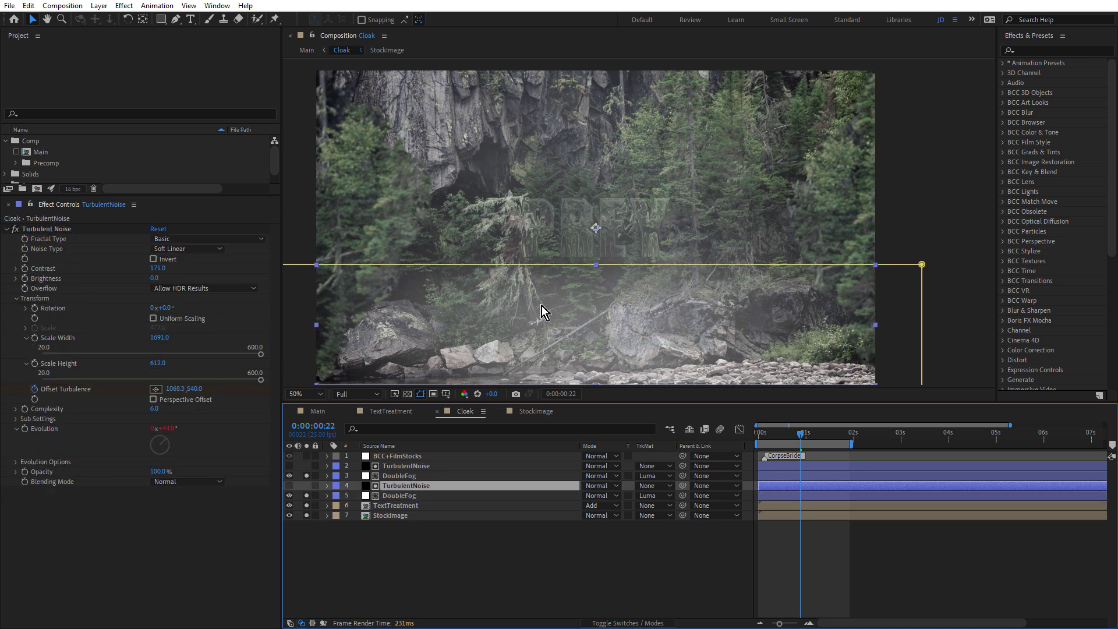
drag(542, 310, 621, 231)
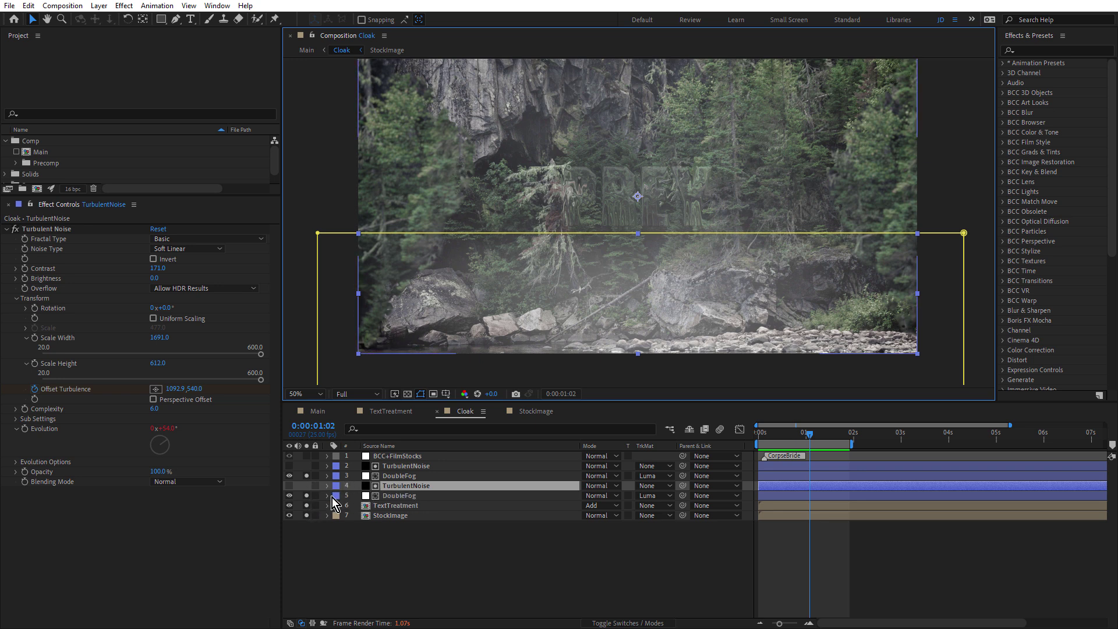
click(654, 495)
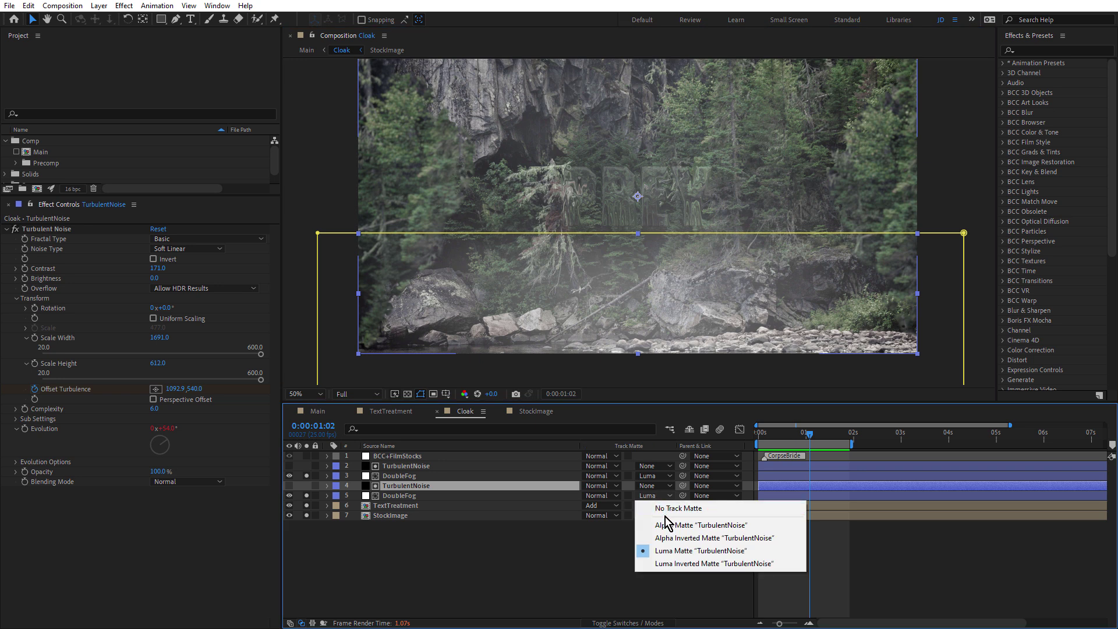
click(677, 508)
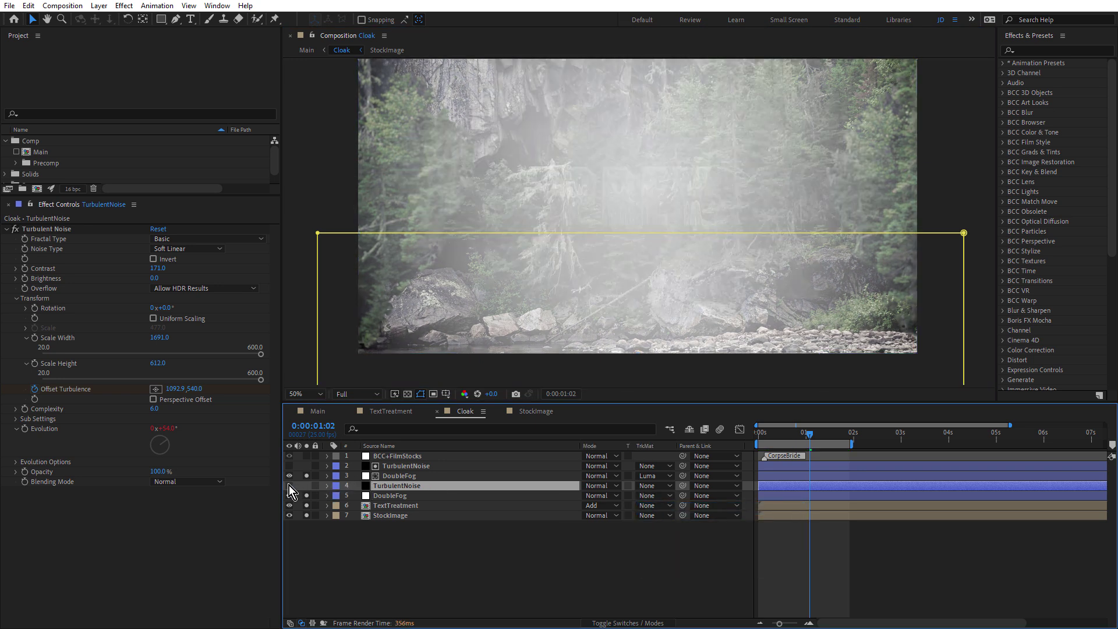
click(306, 485)
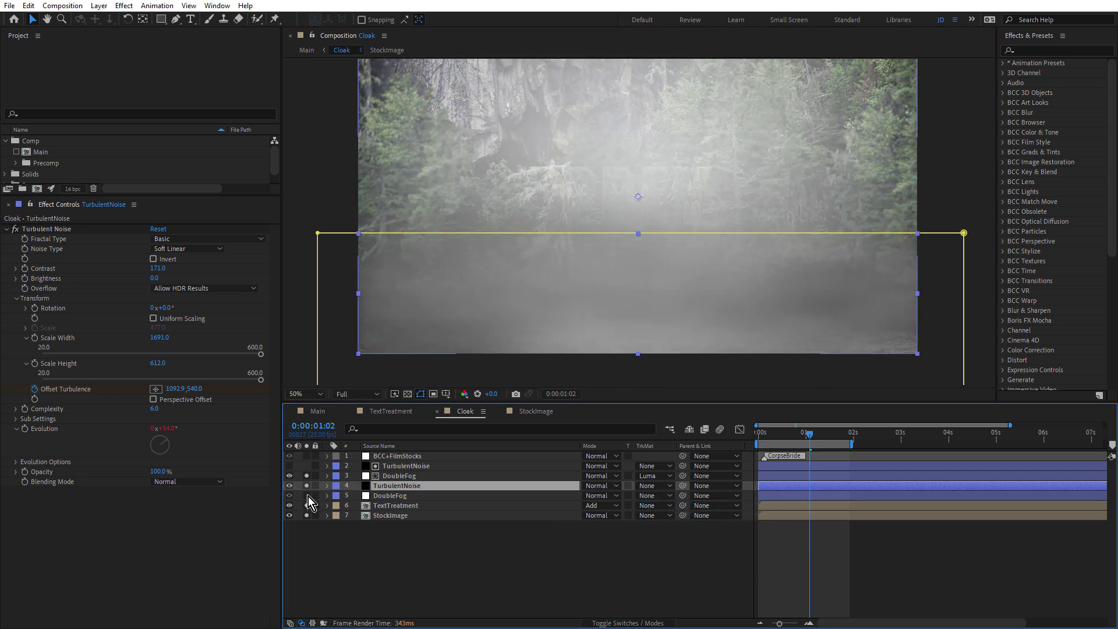
click(307, 495)
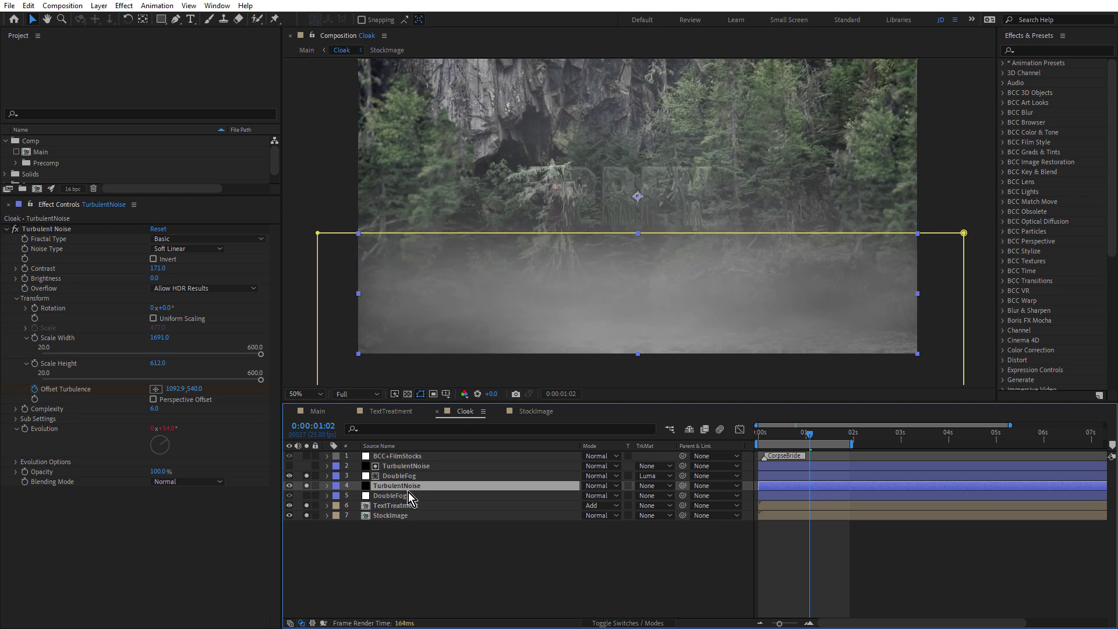
click(602, 486)
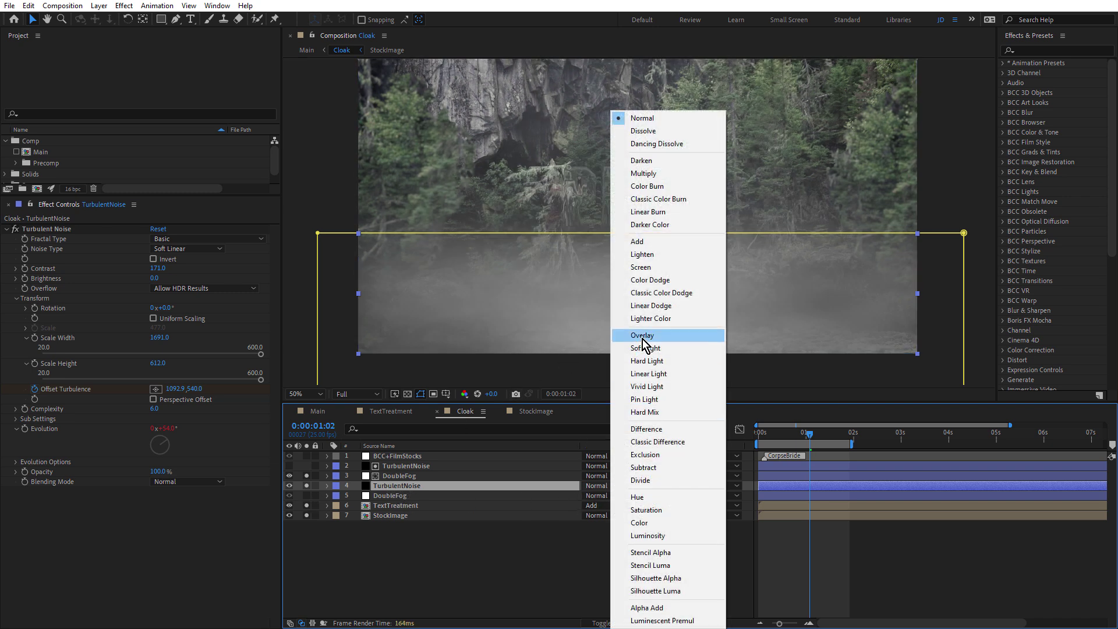
click(669, 243)
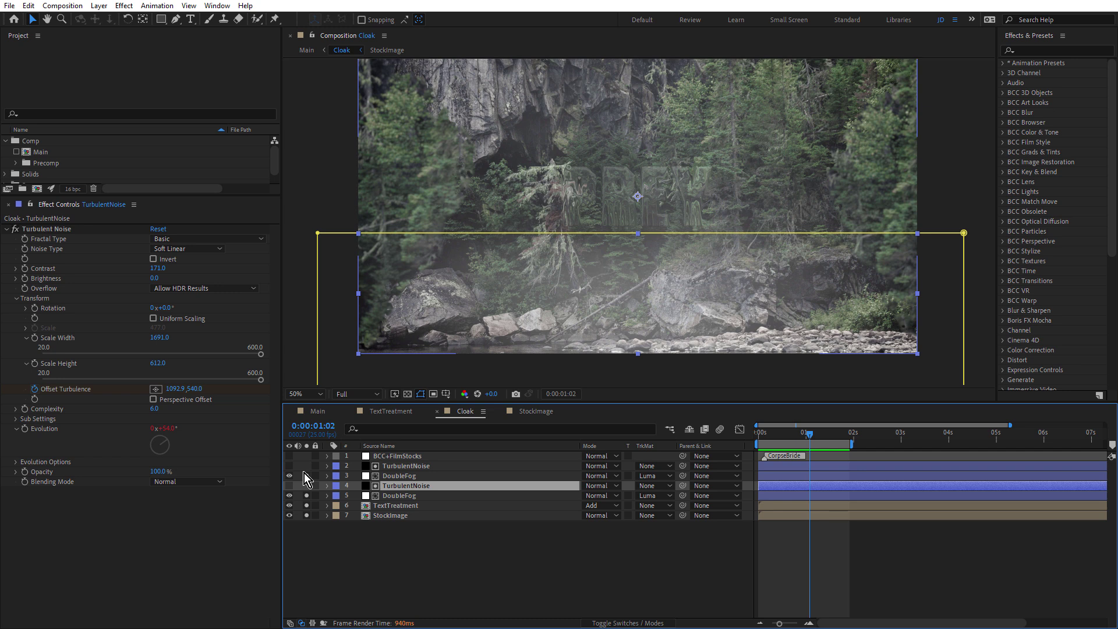
Step: Unsolo StockImage, turn on the BCC+FilmStocks grade, and edit its settings in FX Editor
click(307, 516)
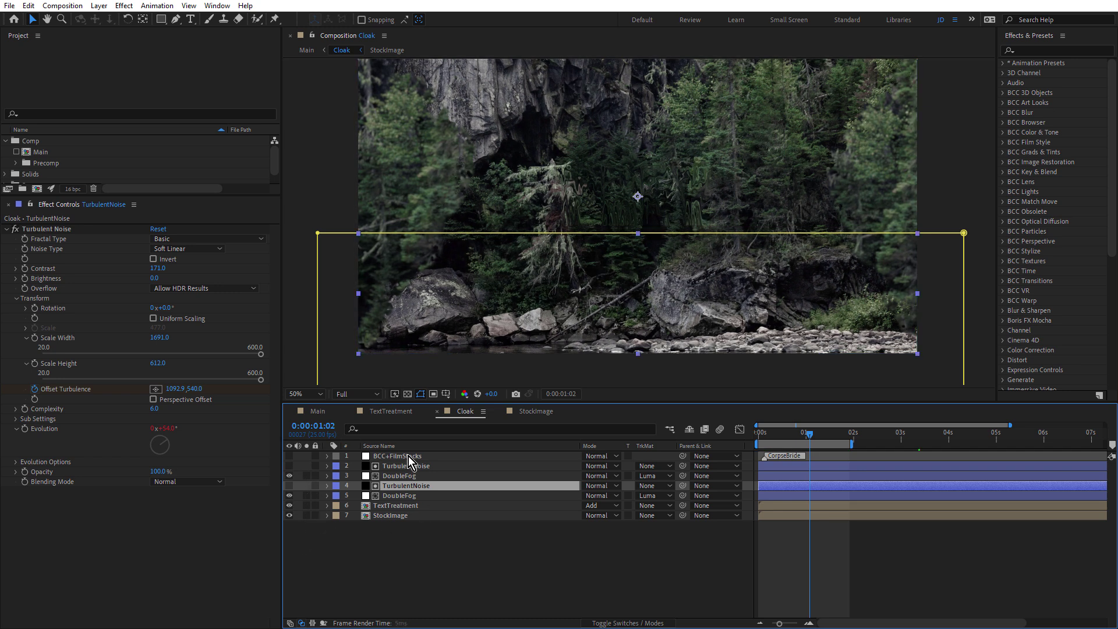
click(408, 456)
click(290, 456)
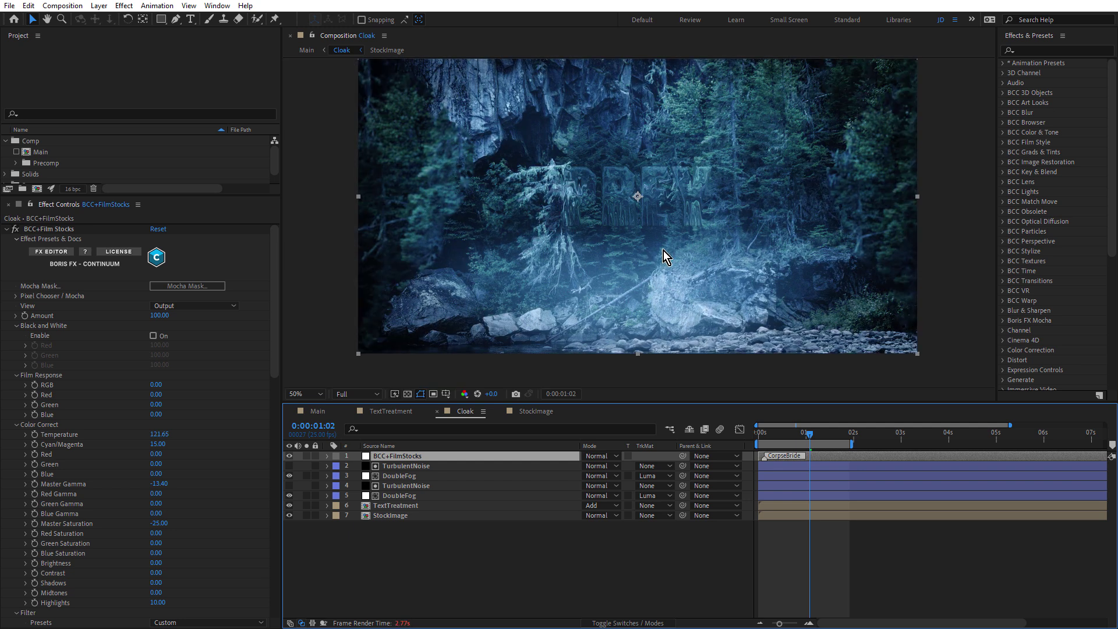
click(71, 254)
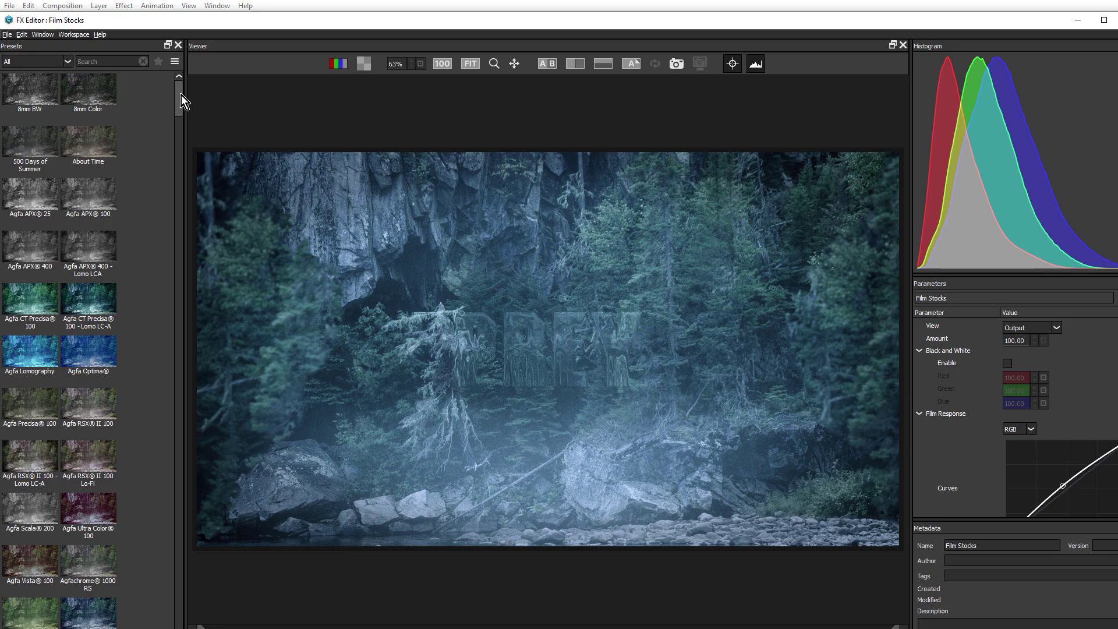
mouse_move(180, 95)
mouse_down()
mouse_move(164, 351)
mouse_move(176, 568)
mouse_move(170, 160)
mouse_move(184, 79)
mouse_up()
Step: Search the presets for 'corpse', apply the Corpse Bride look, and close FX Editor
click(97, 60)
text(cor)
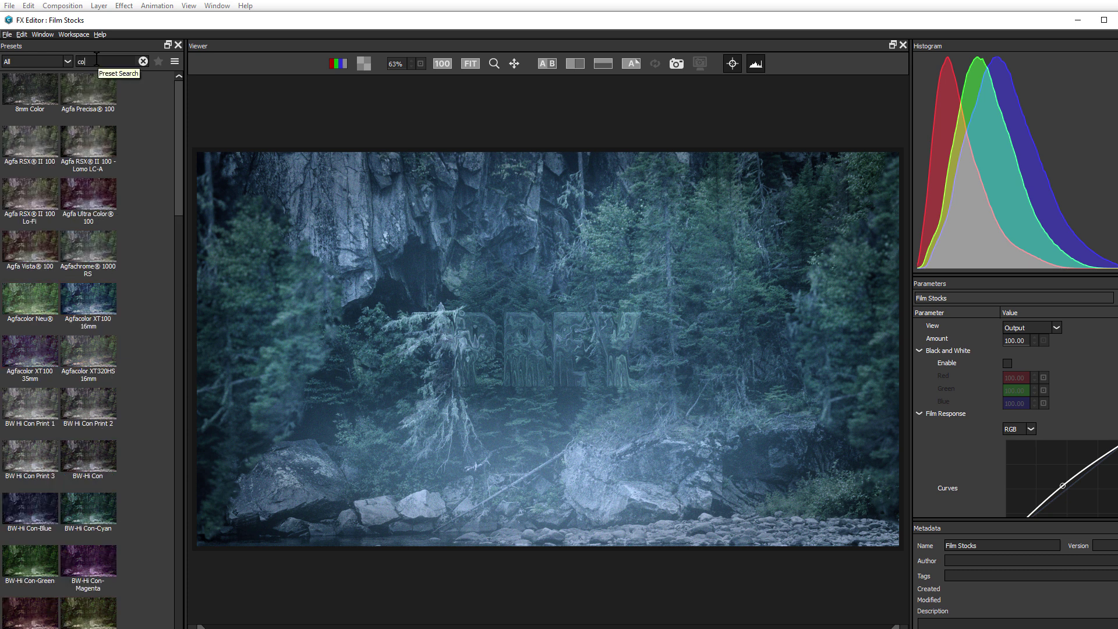
text(pse)
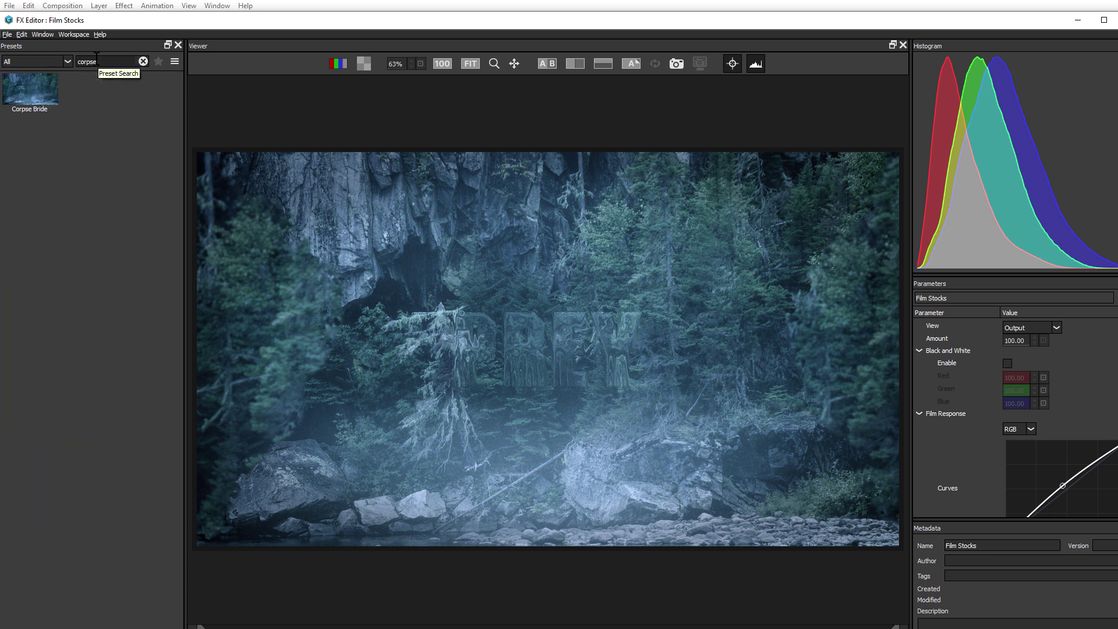
click(43, 90)
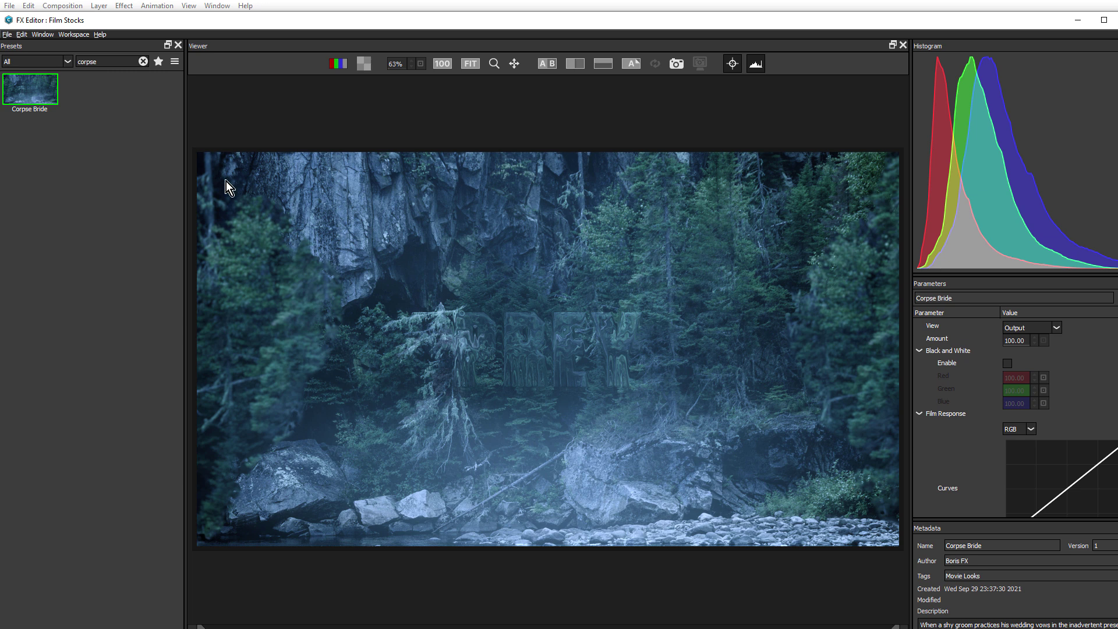
drag(962, 29, 851, 32)
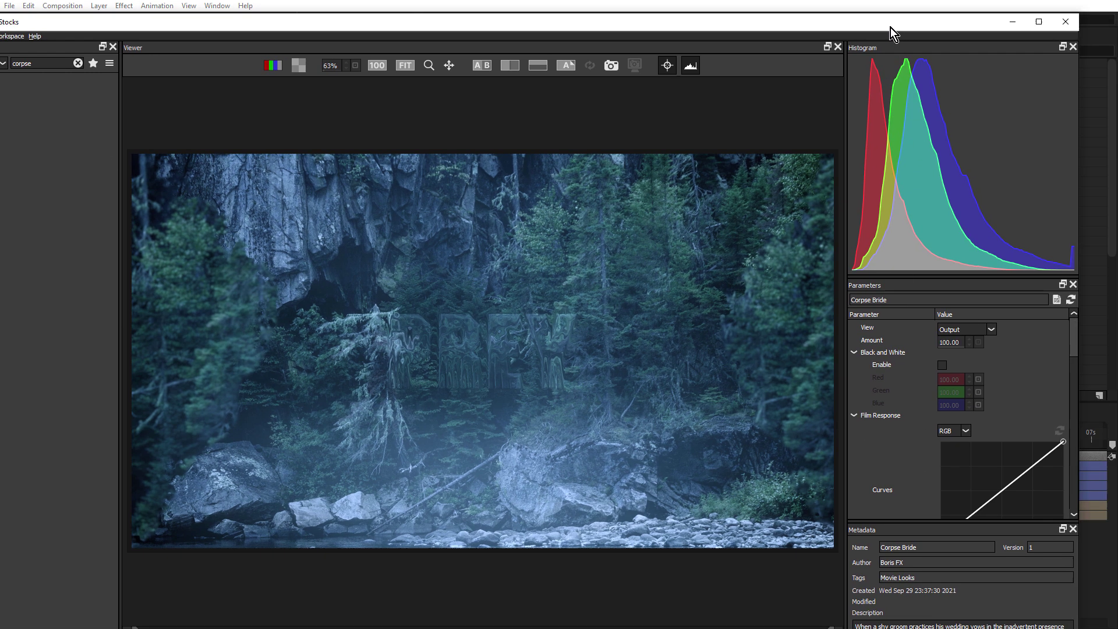
click(1023, 18)
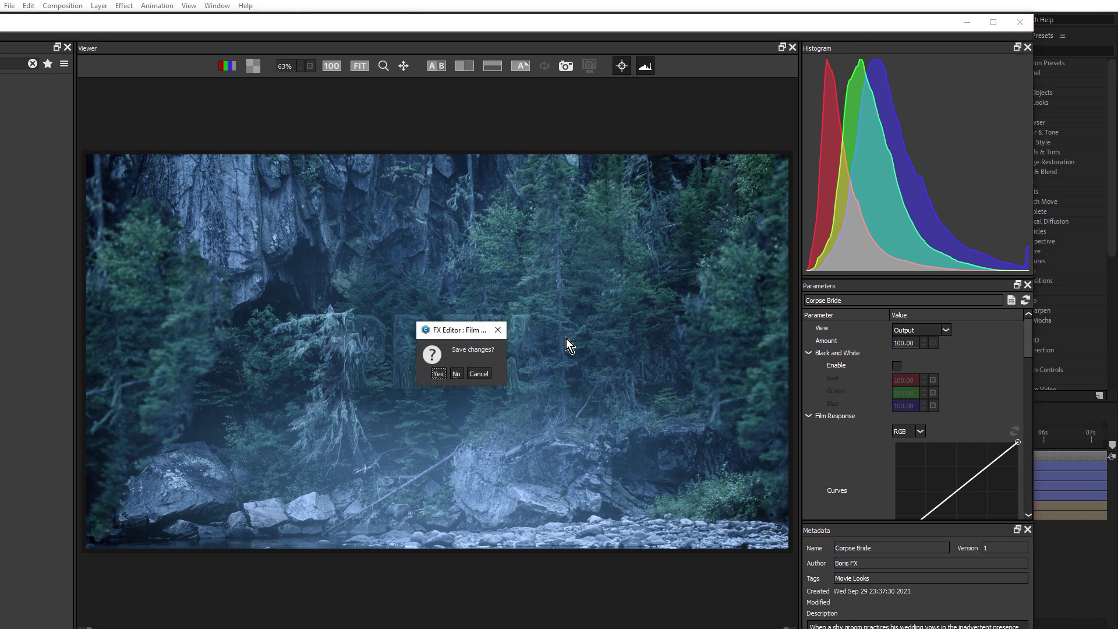
click(457, 375)
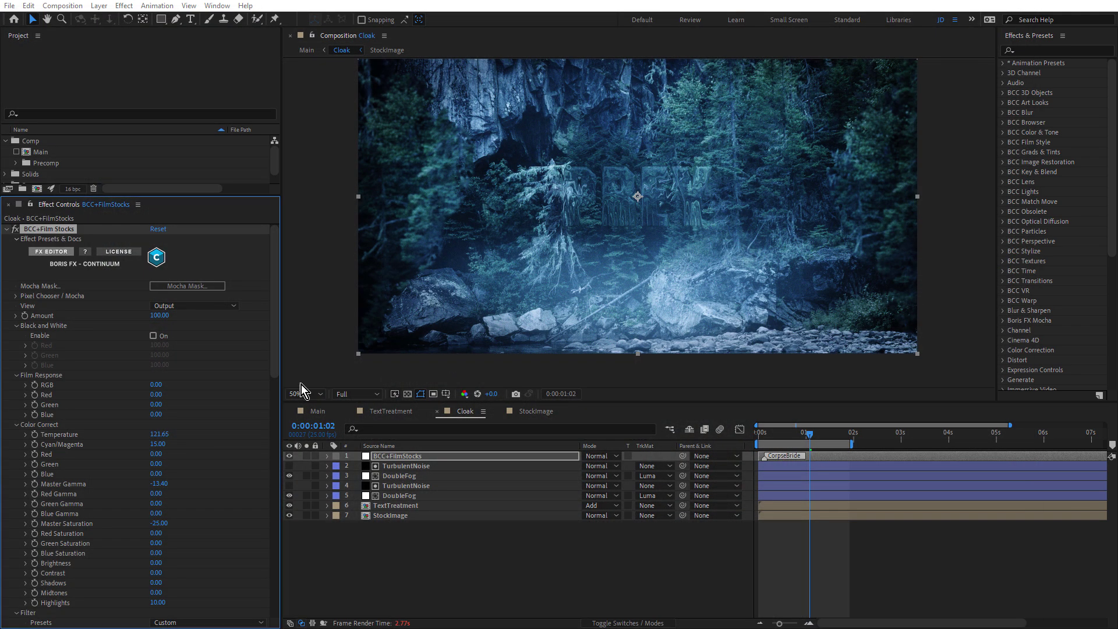
scroll(204, 404, down, 1)
scroll(203, 403, down, 2)
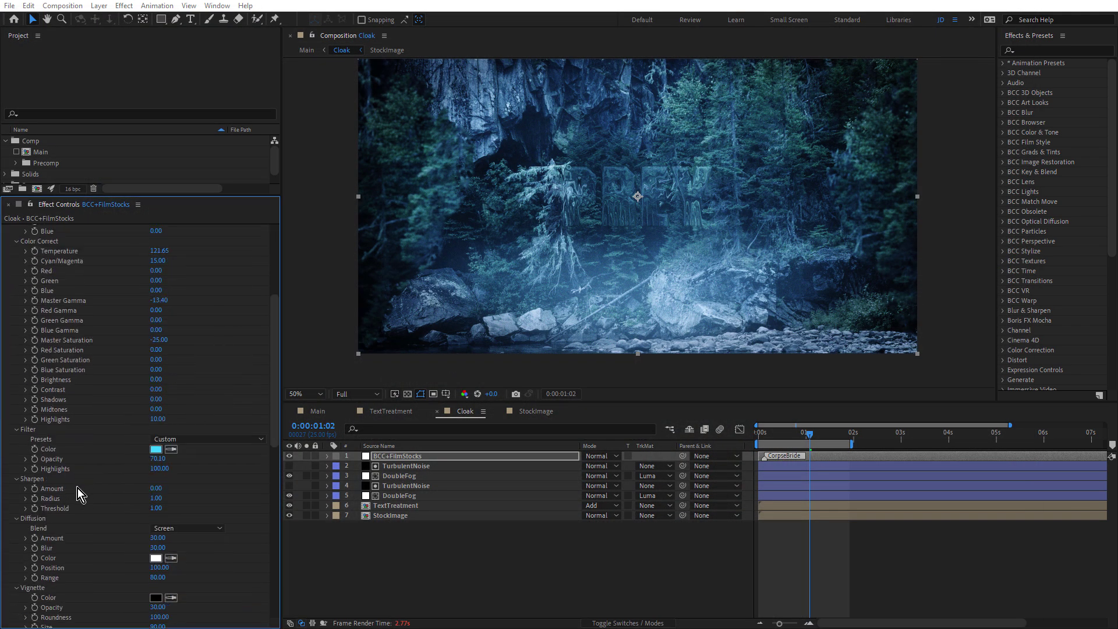
scroll(79, 492, down, 4)
scroll(82, 492, down, 5)
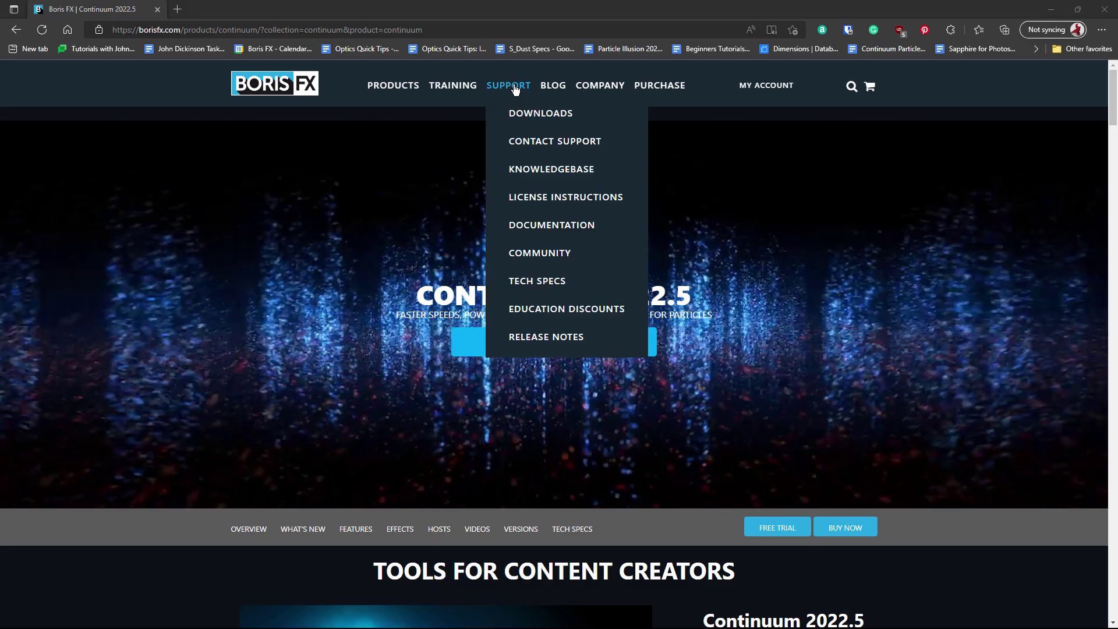
mouse_move(508, 85)
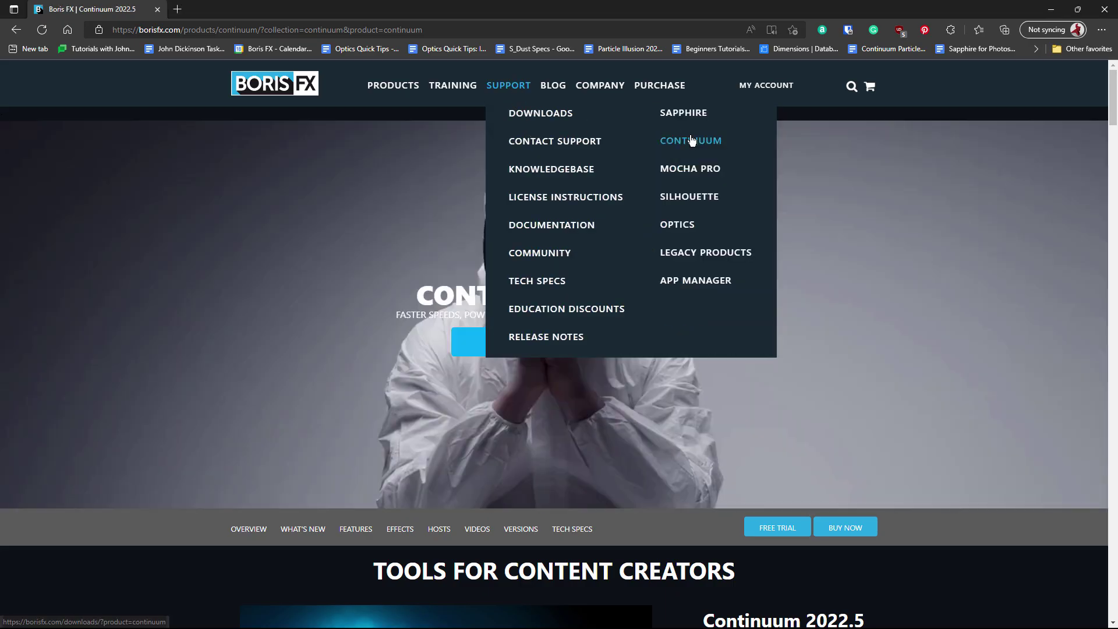
Step: Go through Continuum downloads to the Training > All Videos page and activate its search field
click(690, 140)
mouse_move(453, 85)
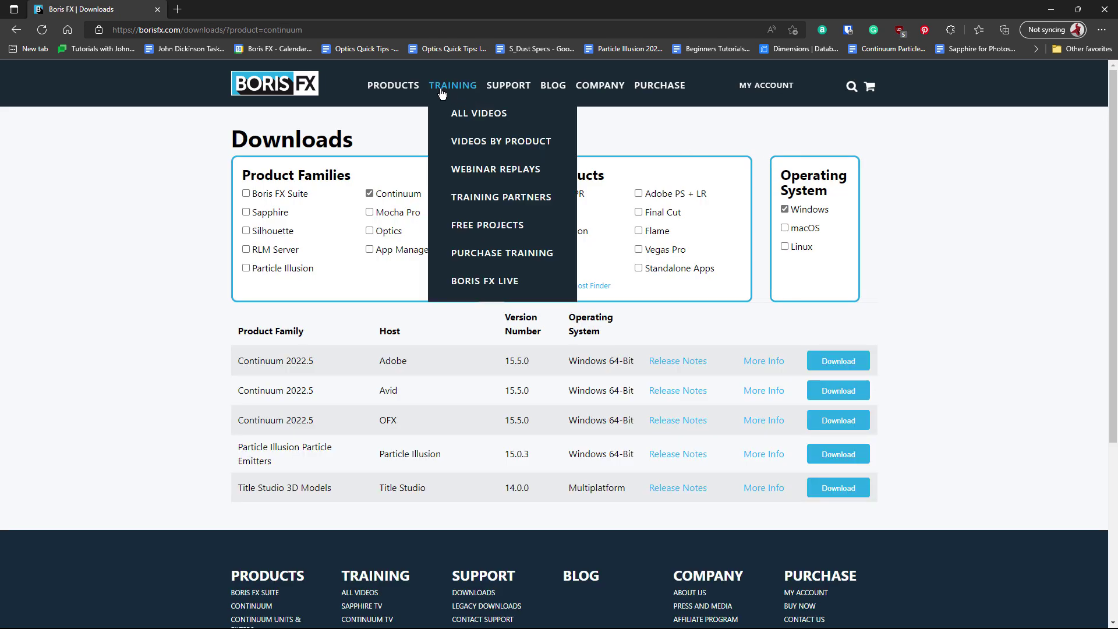
click(456, 114)
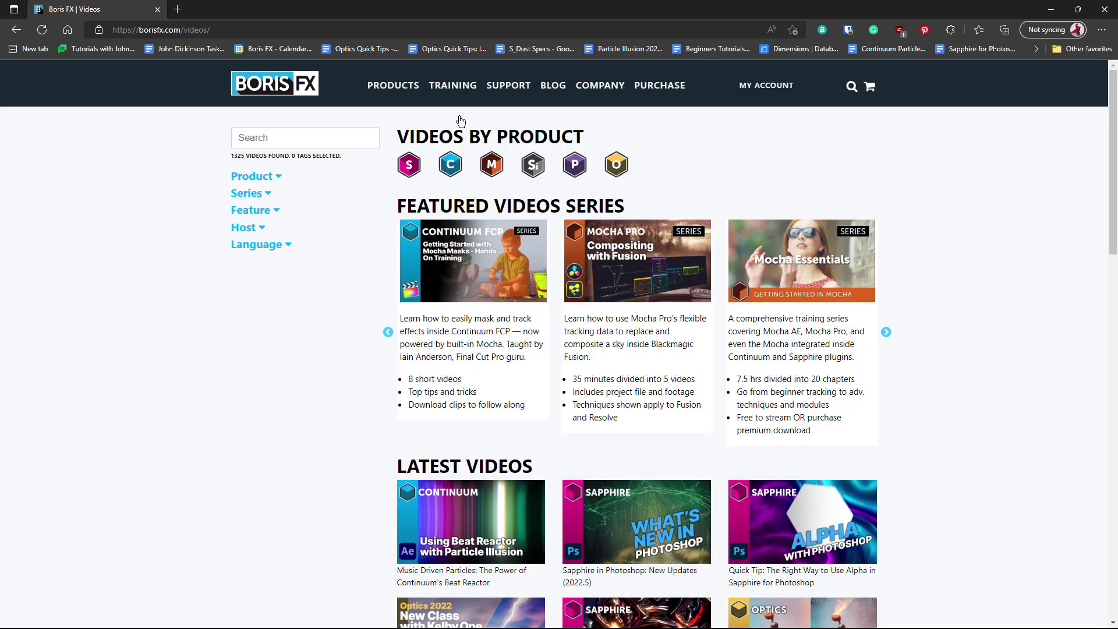
click(309, 142)
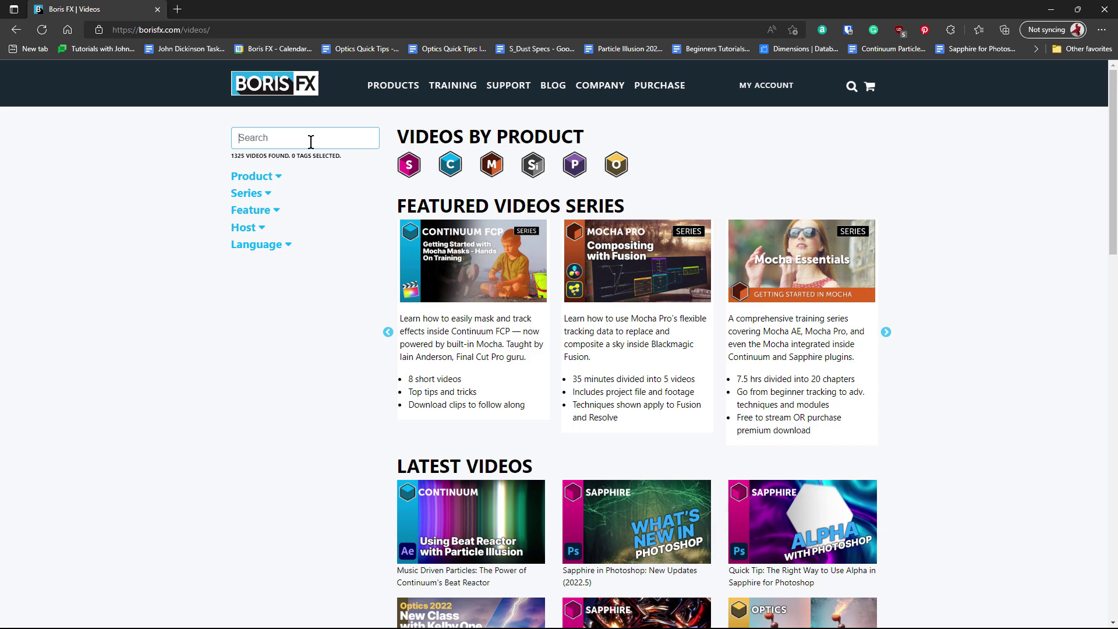